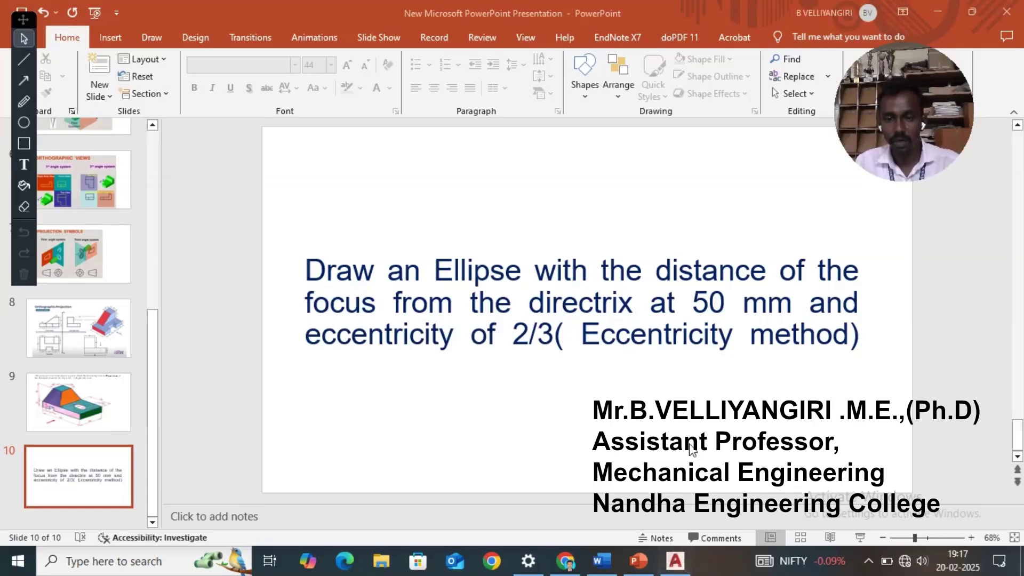
Switch from the PowerPoint ellipse problem slide to the blank AutoCAD drawing
click(675, 560)
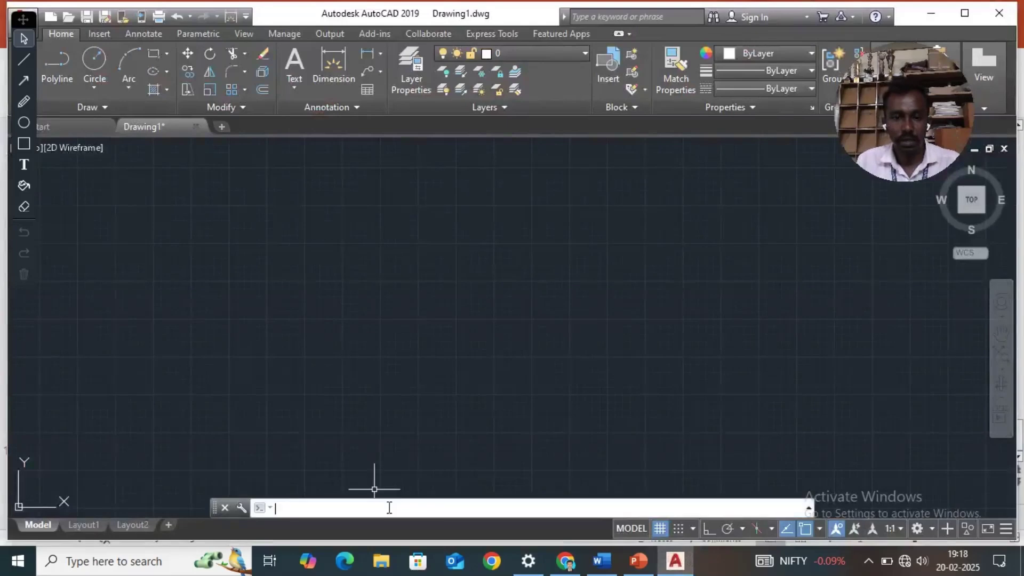
Set the drawing limits from 0,0 to 297,210
text(lim)
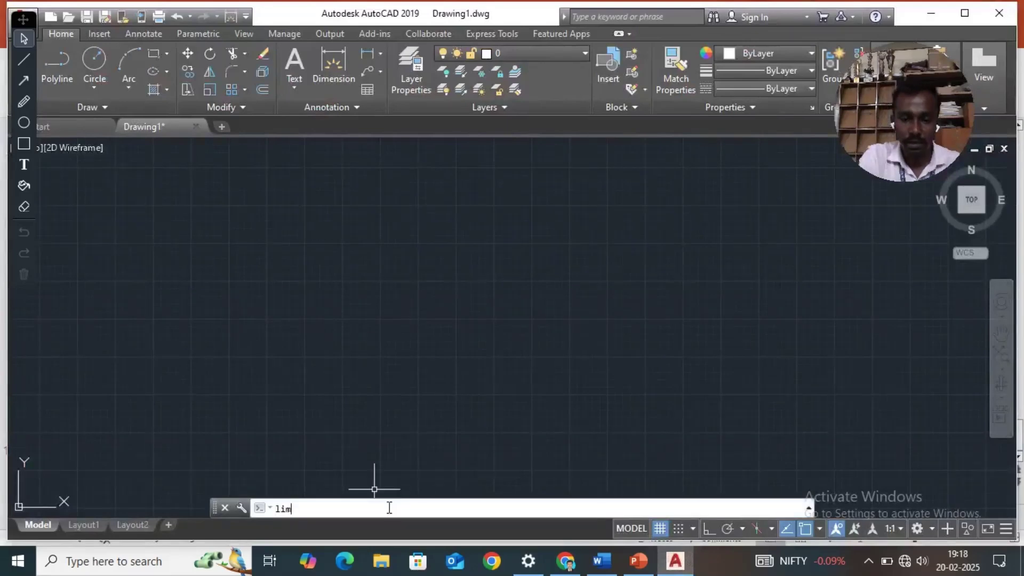
text(its)
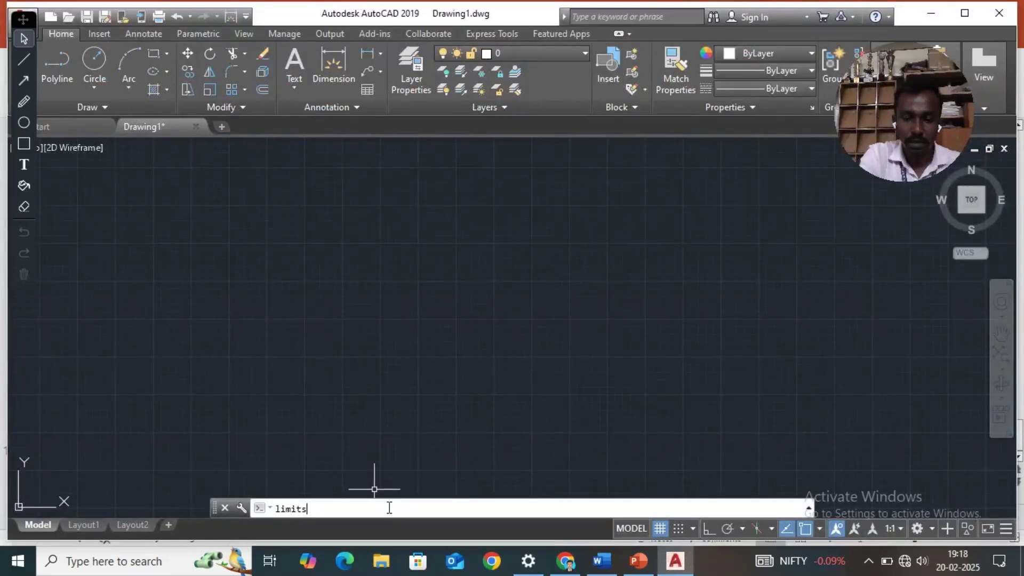
key(Return)
text(0,0)
key(Return)
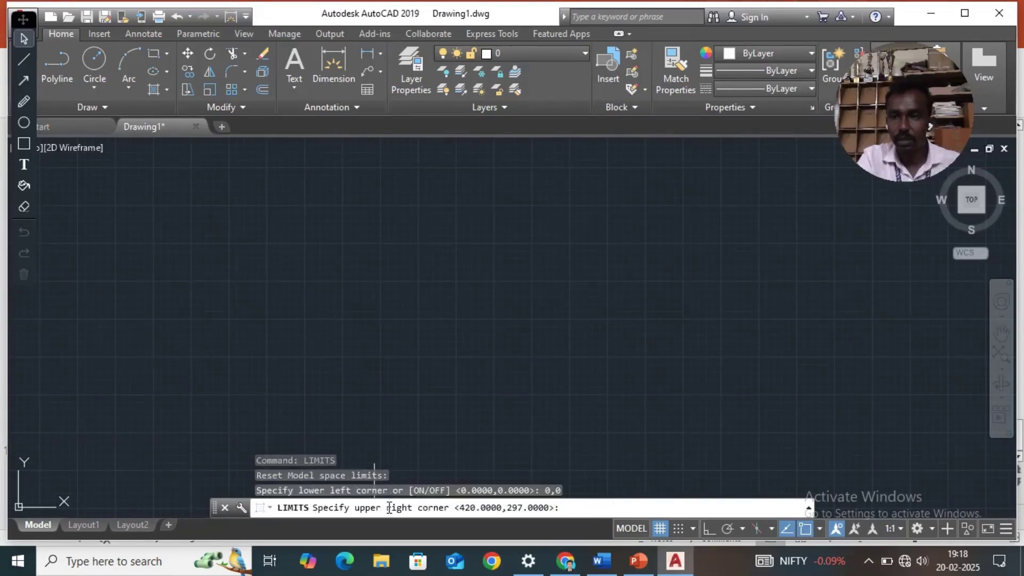
text(29)
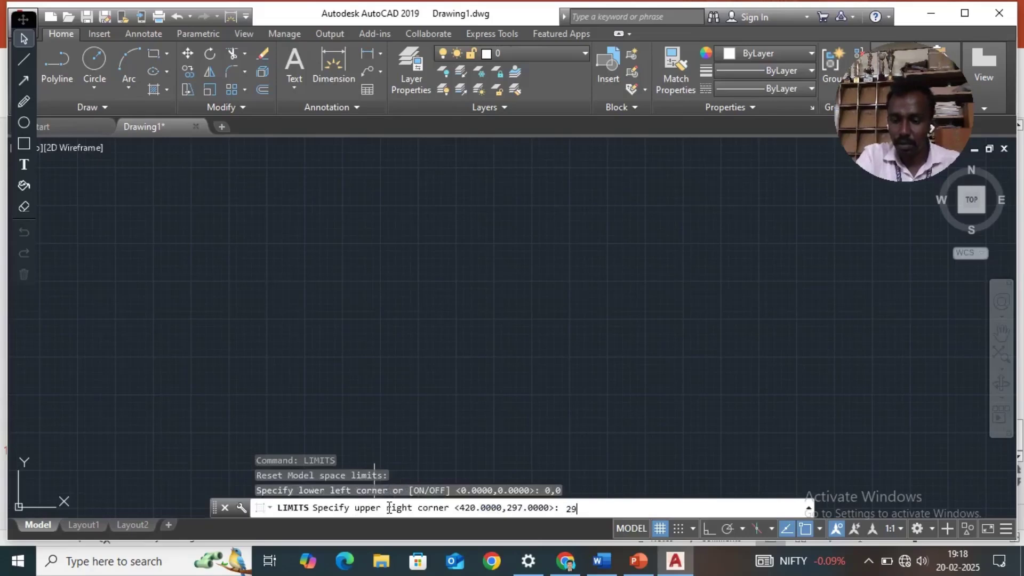
text(7,210)
key(Return)
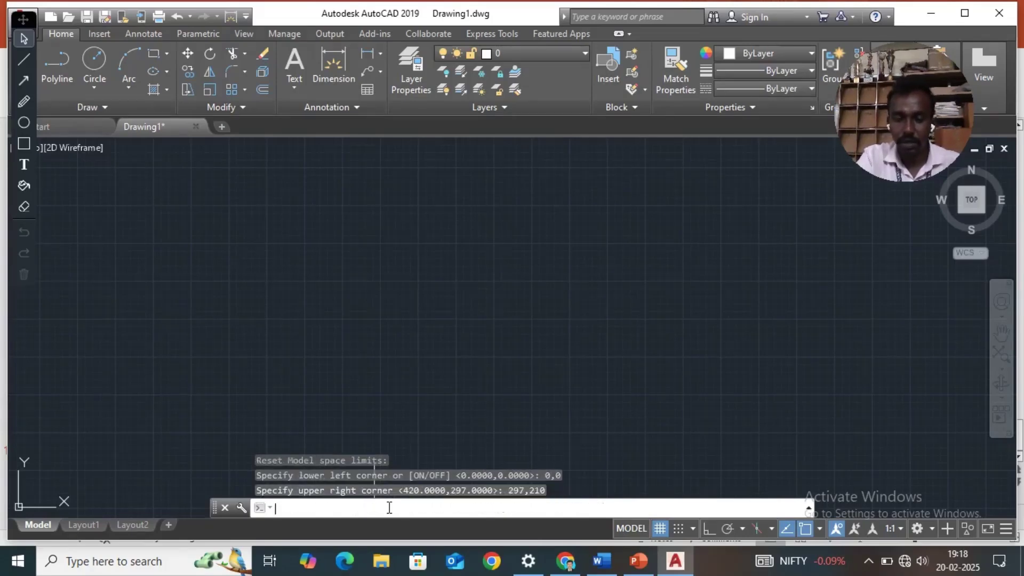
Set the length precision to 0 (whole numbers) in Drawing Units
text(u)
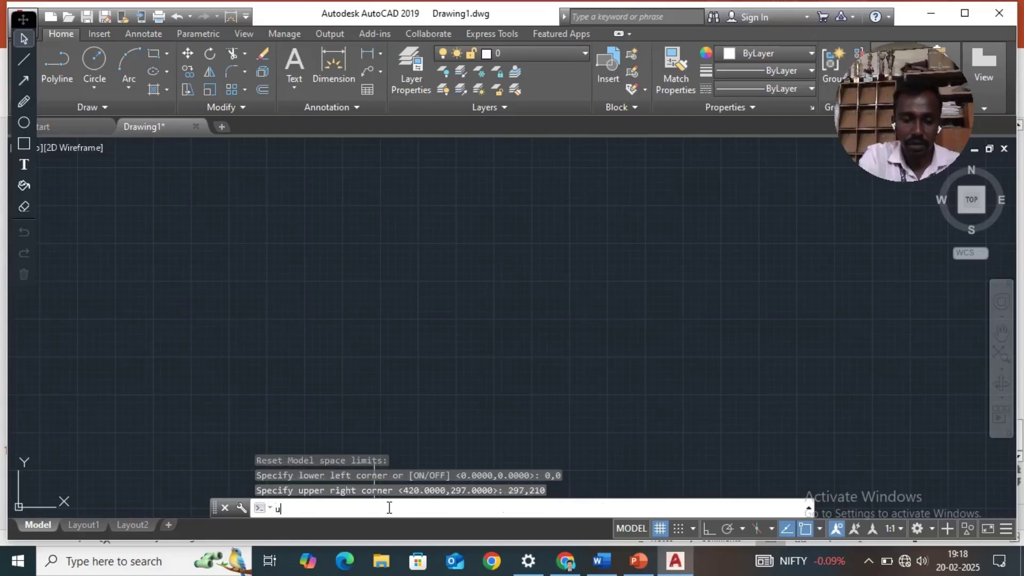
text(nits)
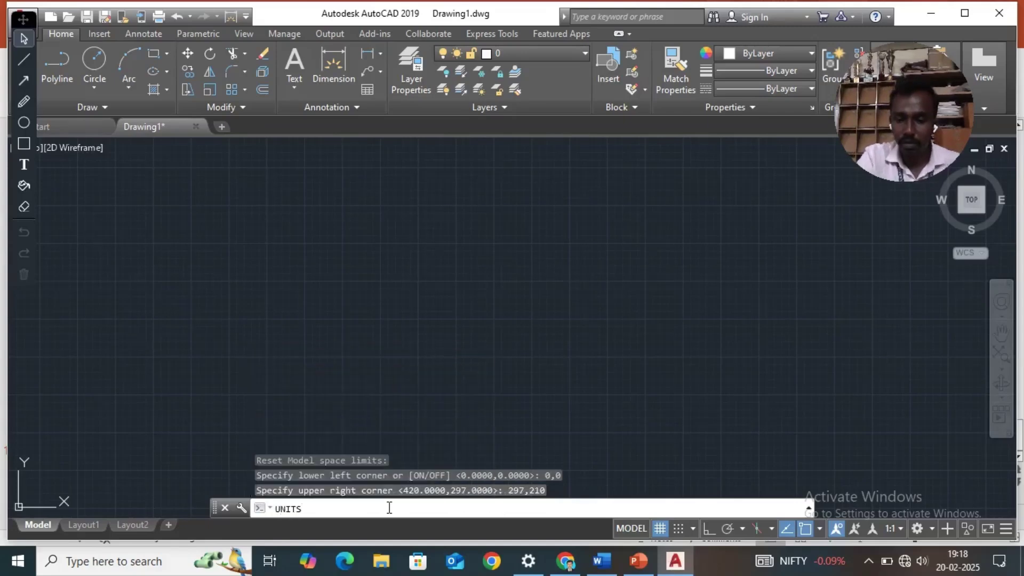
key(Return)
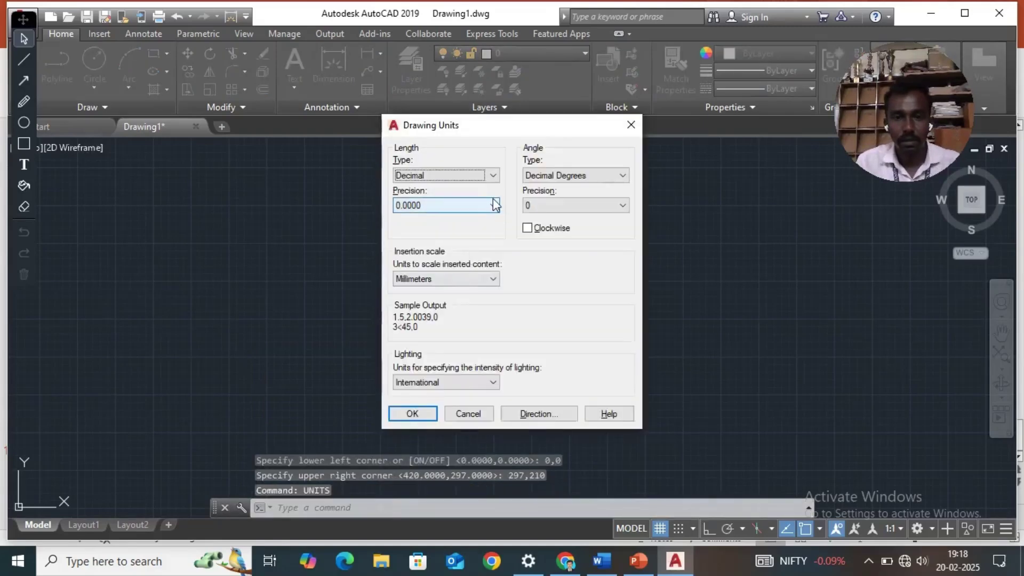
click(493, 205)
click(471, 219)
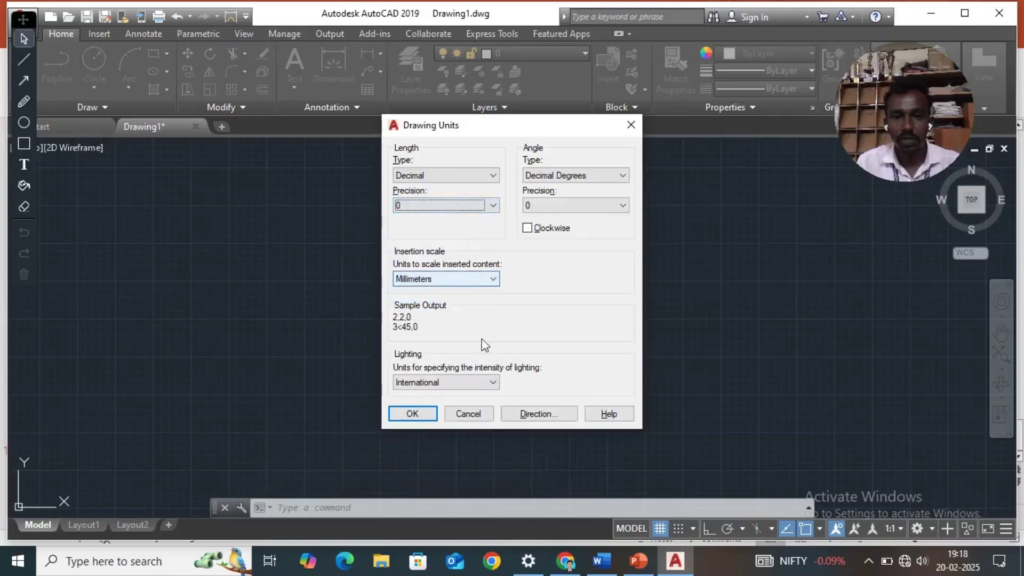
click(426, 417)
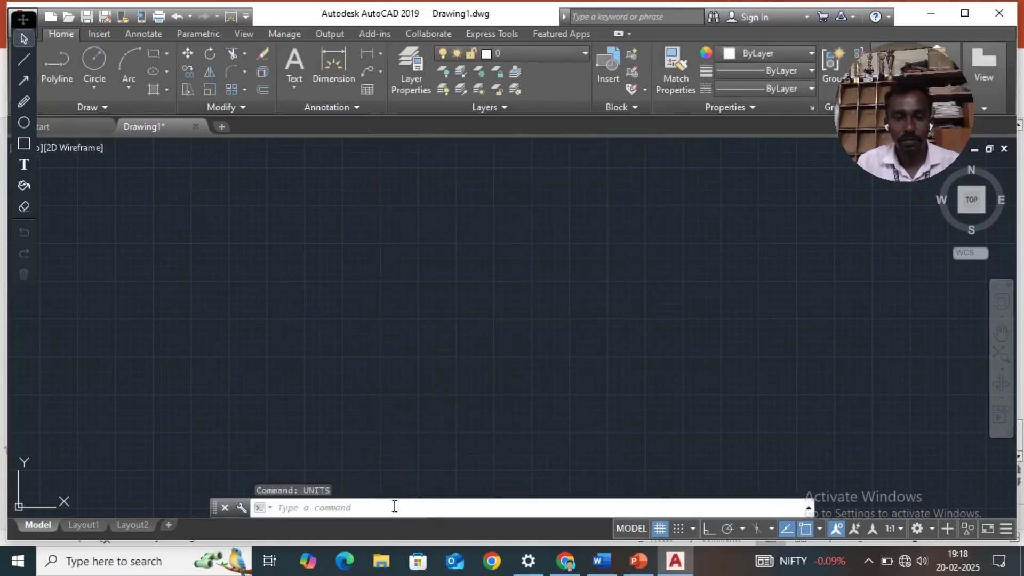
Zoom All to show the full limits and turn on Ortho mode
click(431, 513)
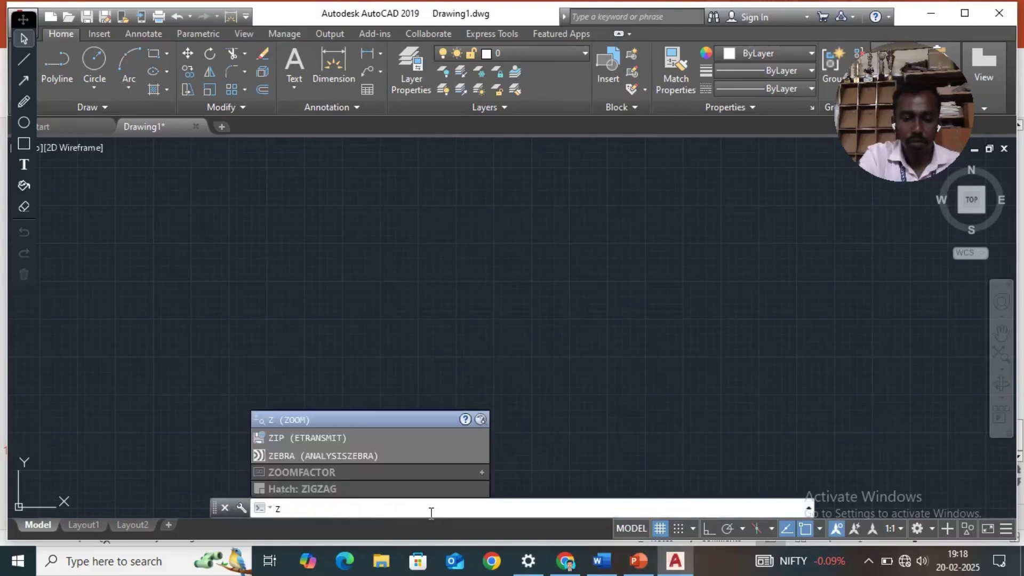
text(z)
key(Return)
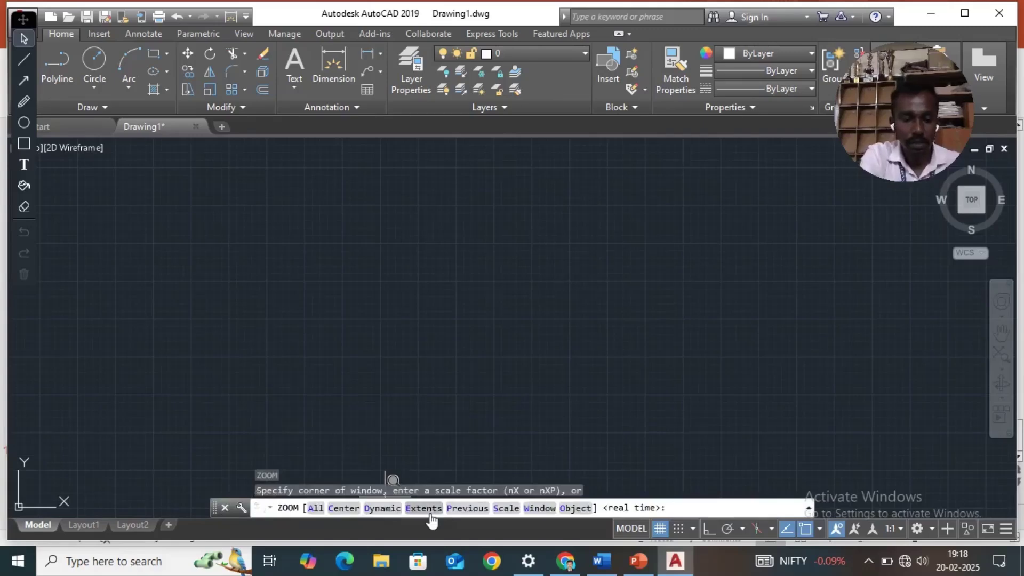
text(a)
key(Return)
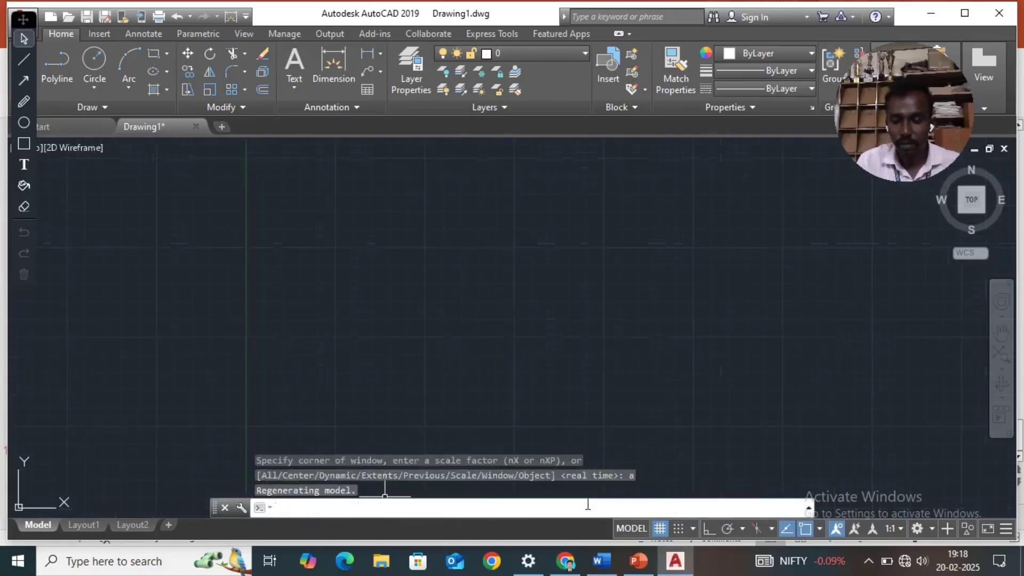
click(707, 529)
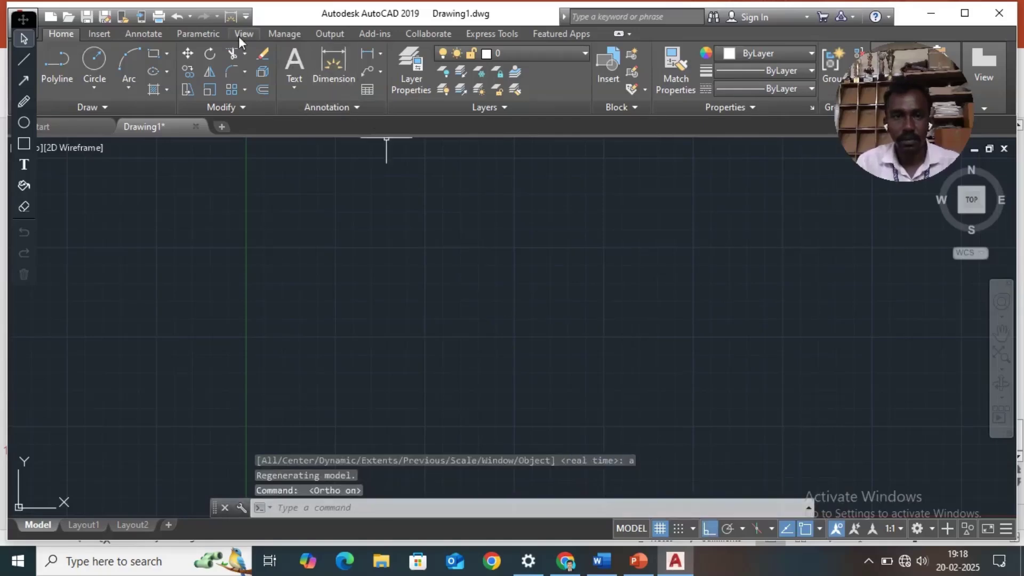
Open the ISO-25 dimension style for editing and set its arrow size to 3
click(151, 34)
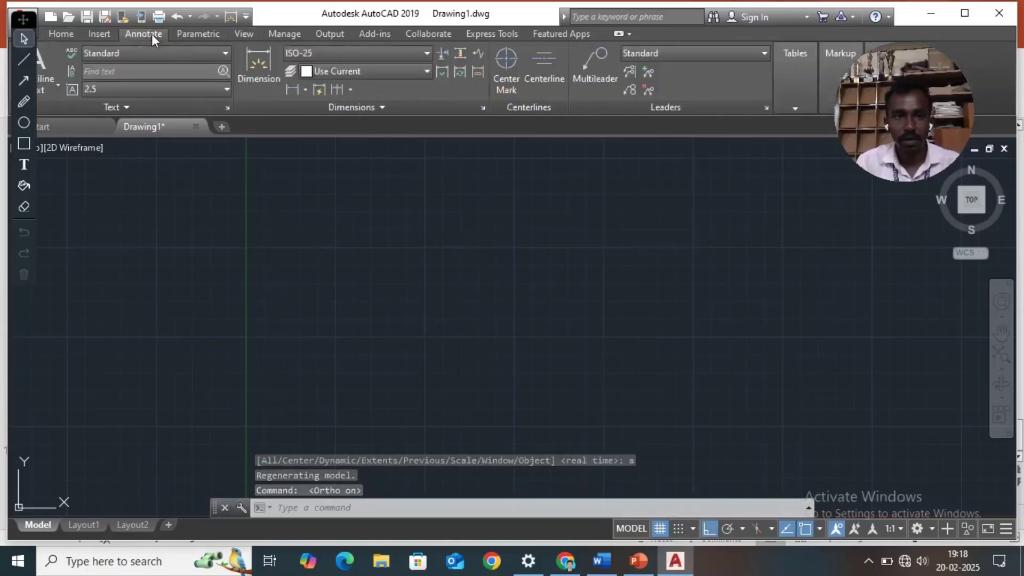
click(483, 108)
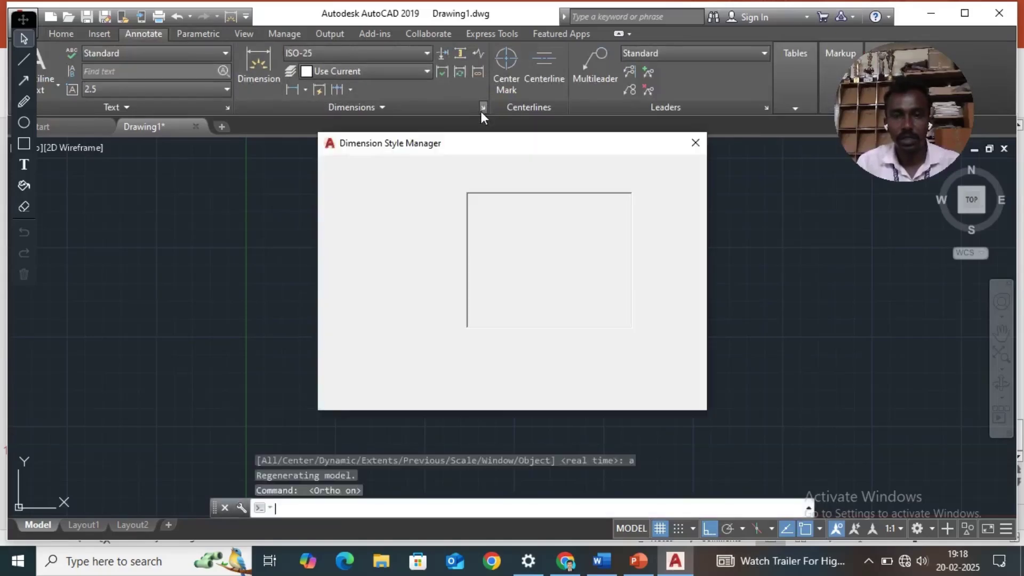
click(670, 248)
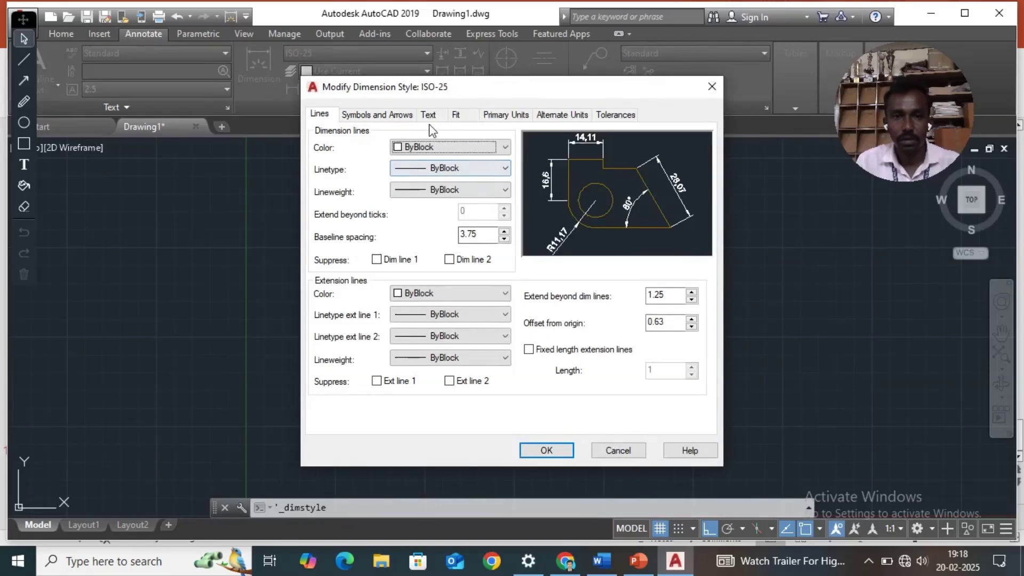
click(393, 121)
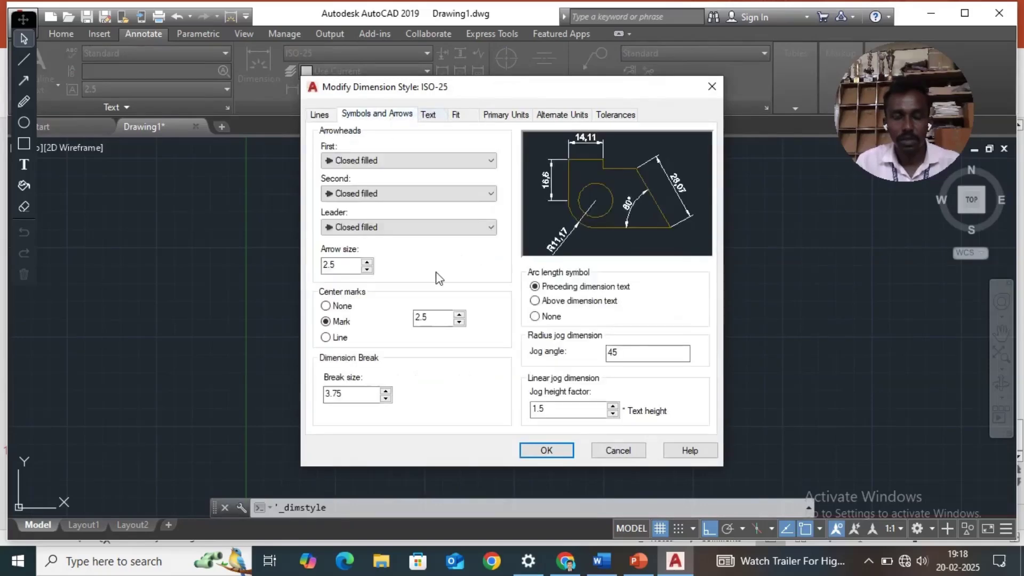
double_click(330, 264)
text(3)
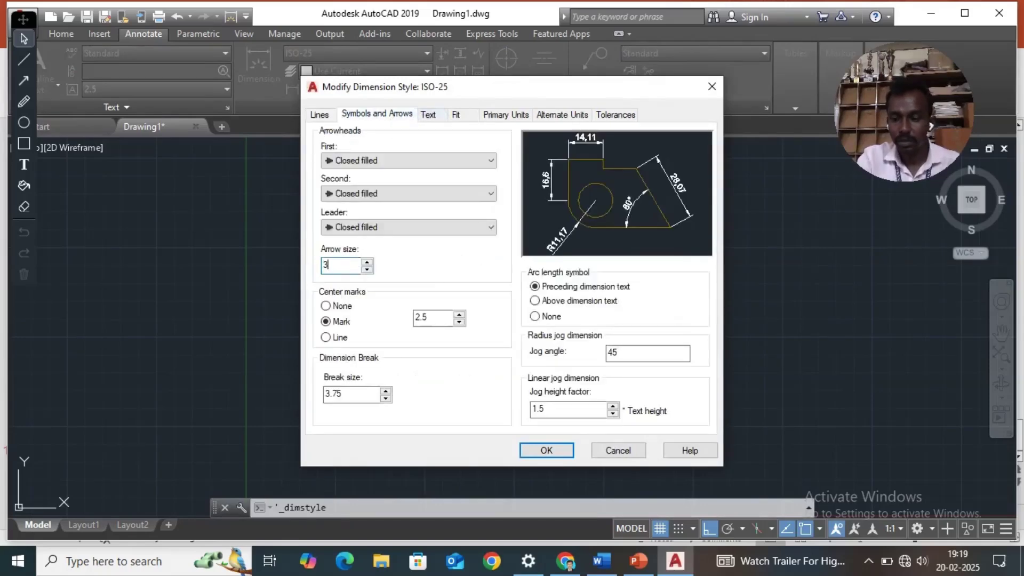
Set ISO-25 text height 5 and primary precision 0, then make it current
click(430, 115)
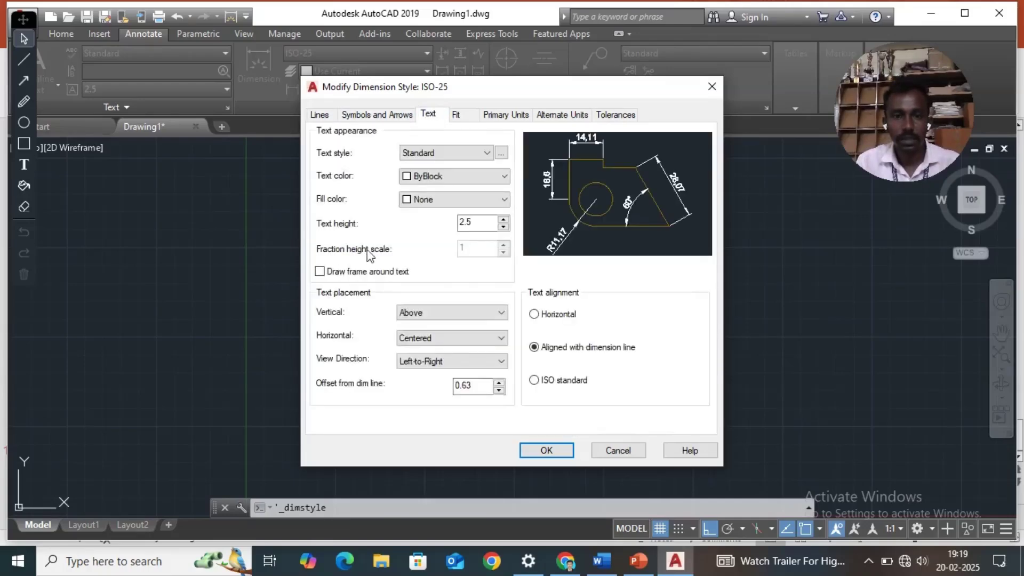
double_click(465, 223)
text(5)
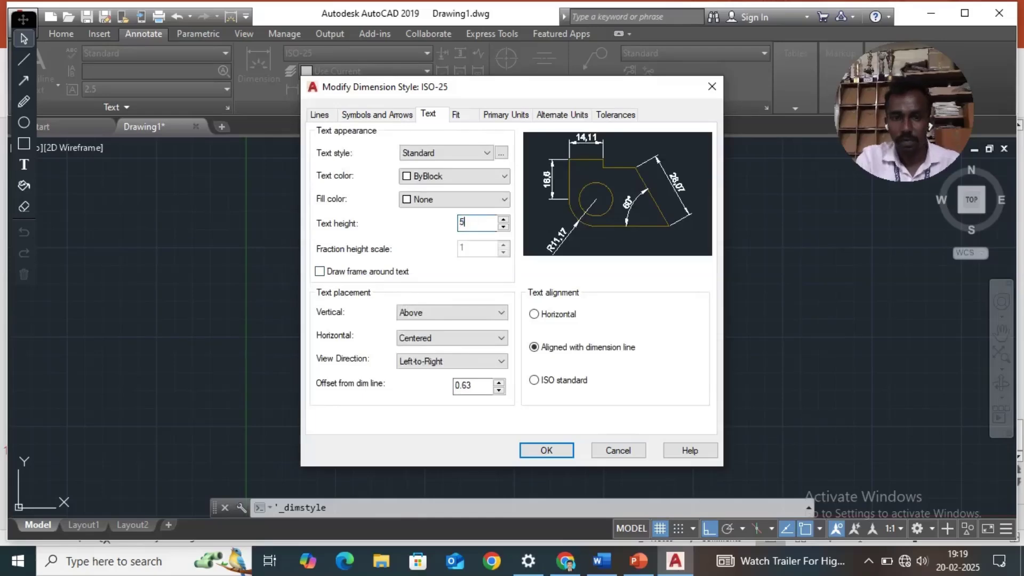
click(511, 114)
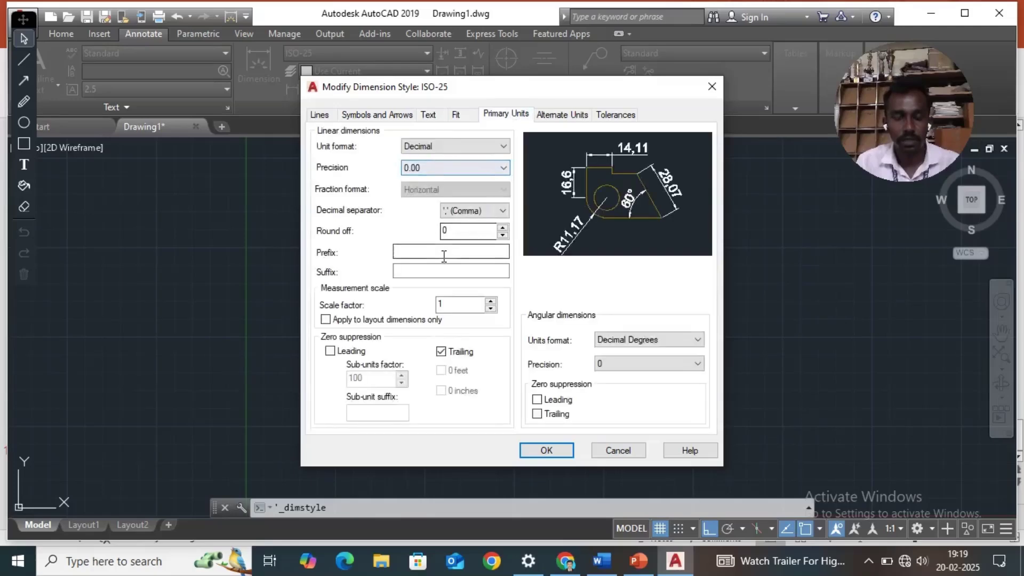
click(459, 168)
click(422, 181)
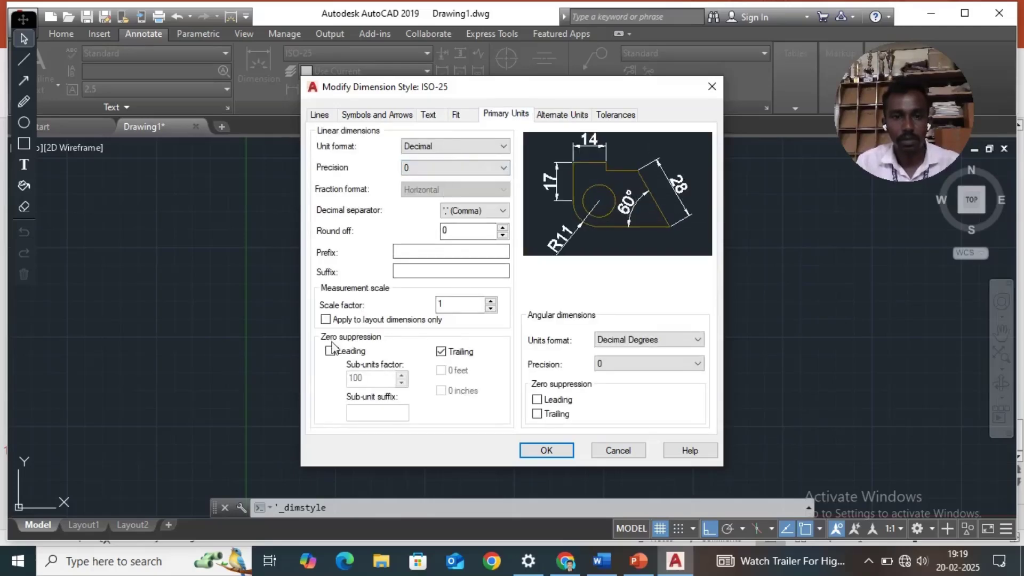
click(547, 452)
click(682, 204)
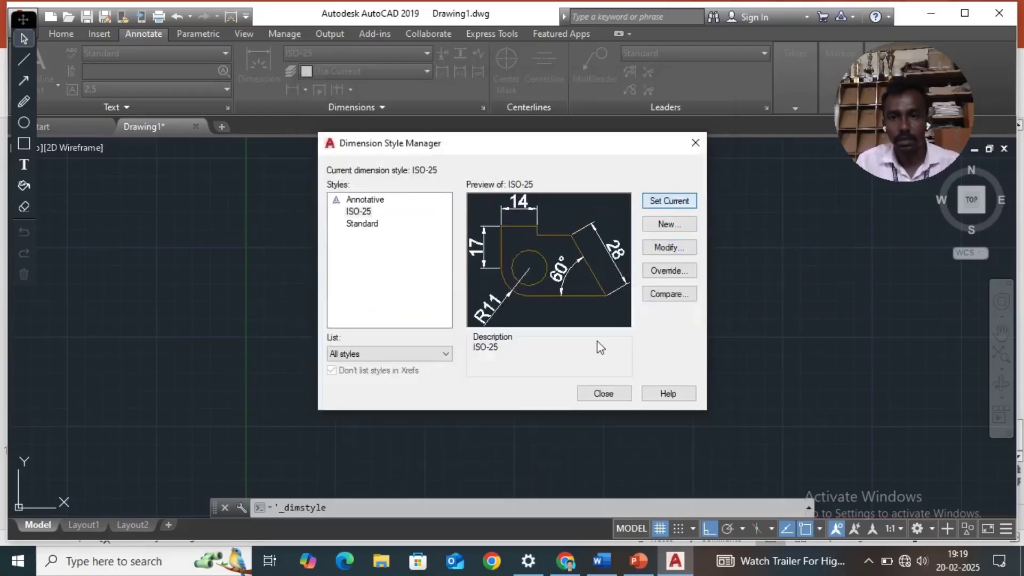
click(608, 398)
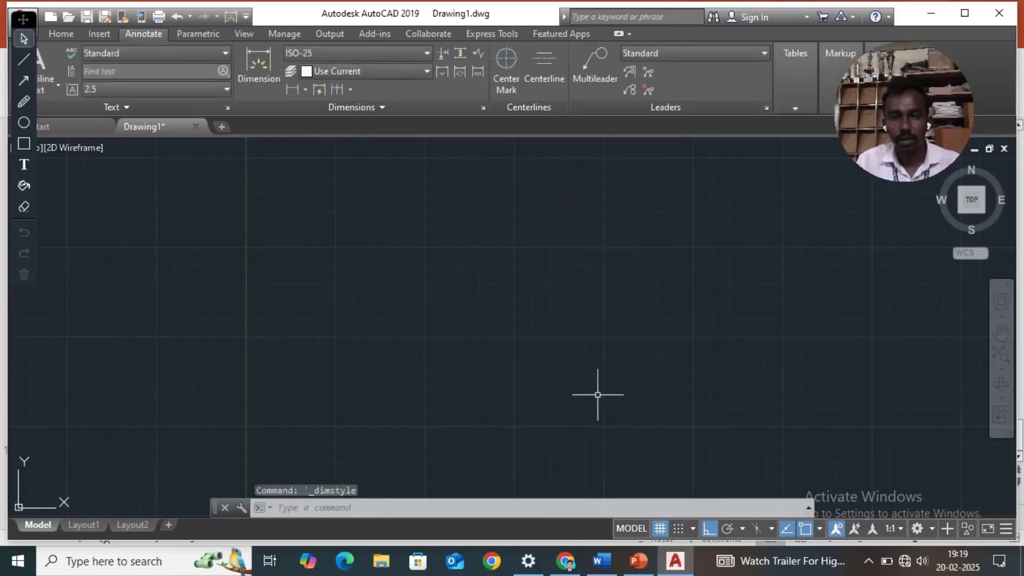
Move the floating tool strip aside, then start a line and cancel it
click(64, 34)
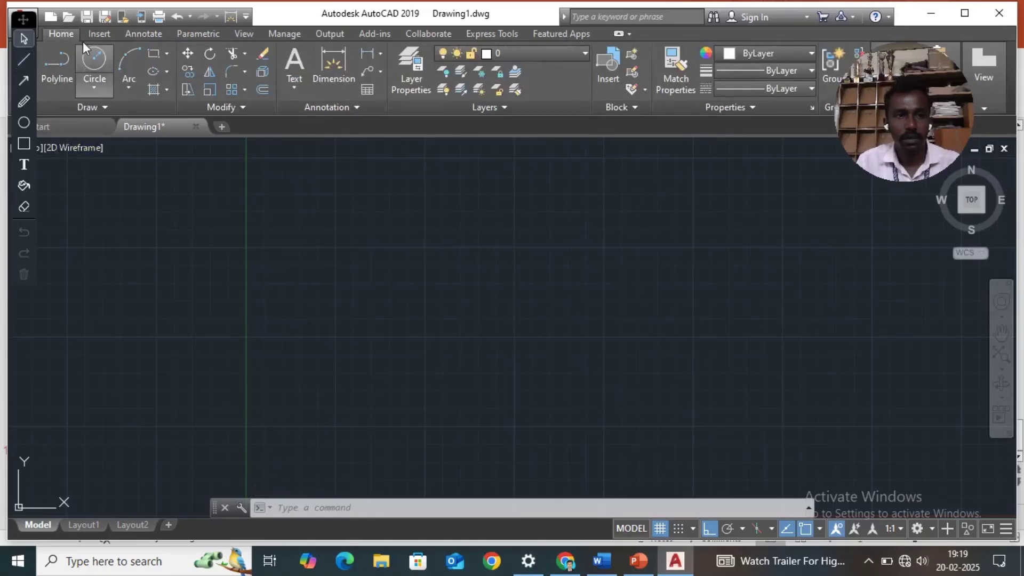
drag(23, 20, 13, 193)
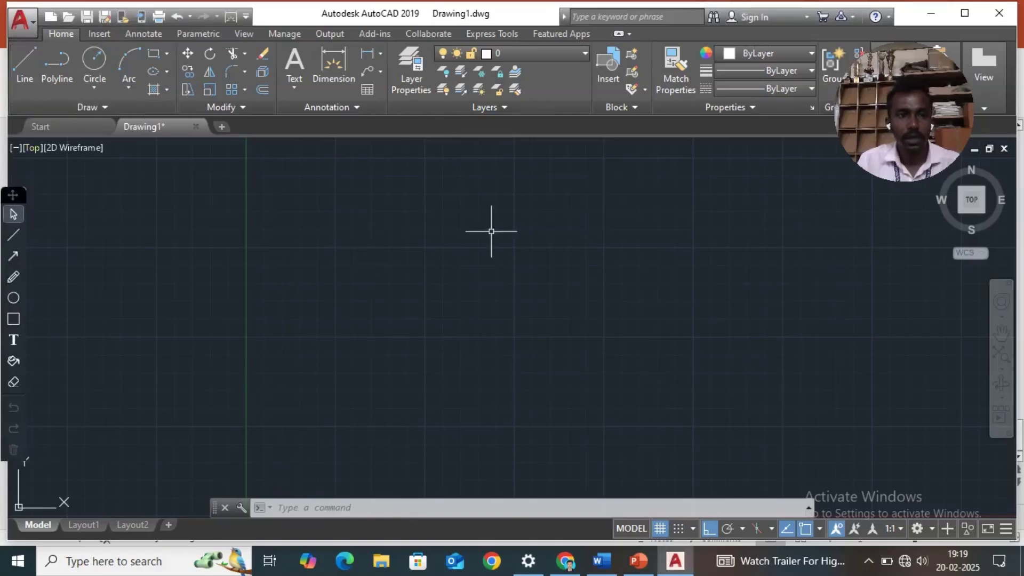
click(383, 186)
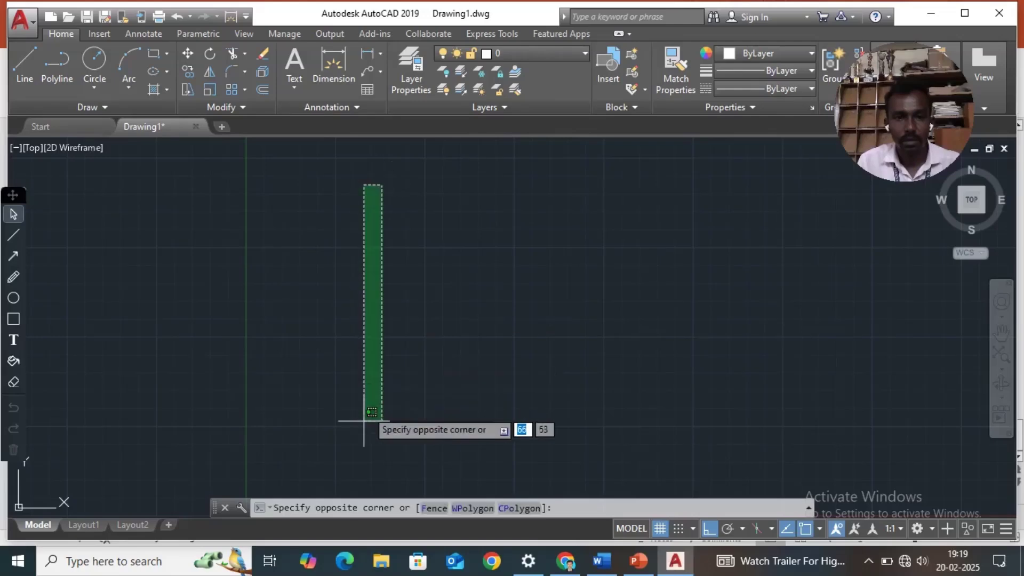
click(24, 64)
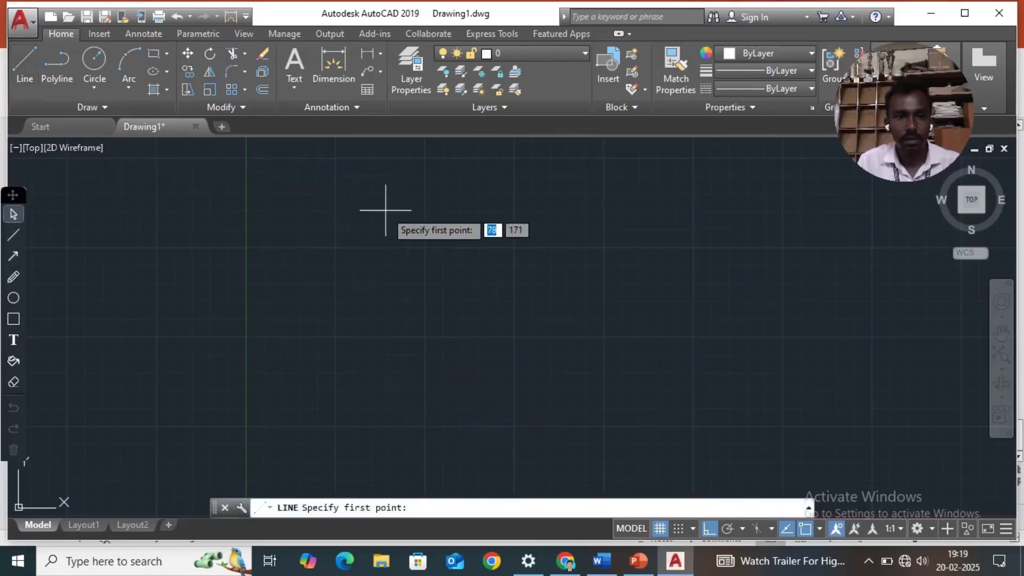
click(371, 190)
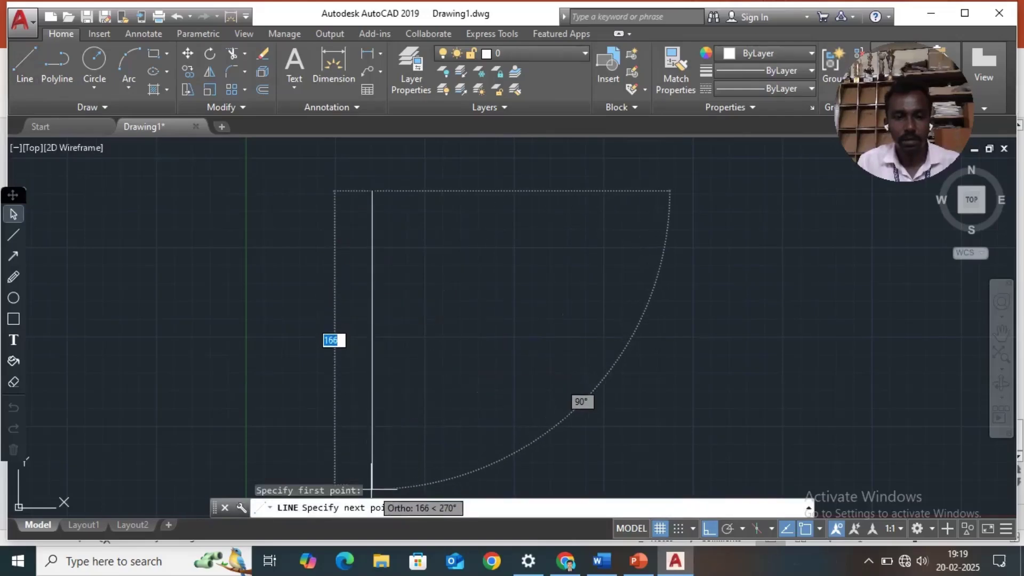
scroll(375, 483, down, 2)
scroll(372, 486, down, 2)
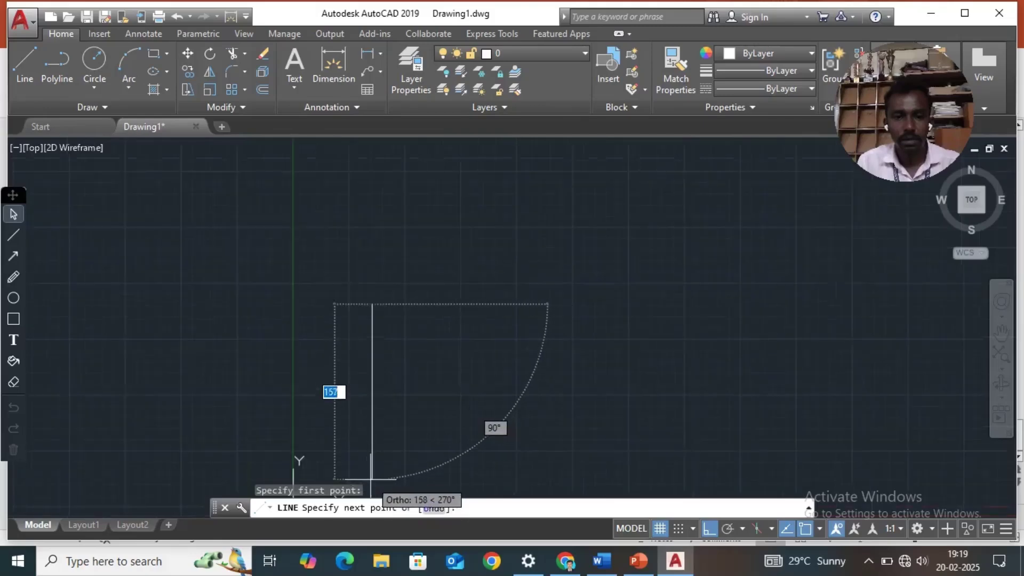
key(Escape)
Draw a long vertical line just to the right of the Y axis
key(Return)
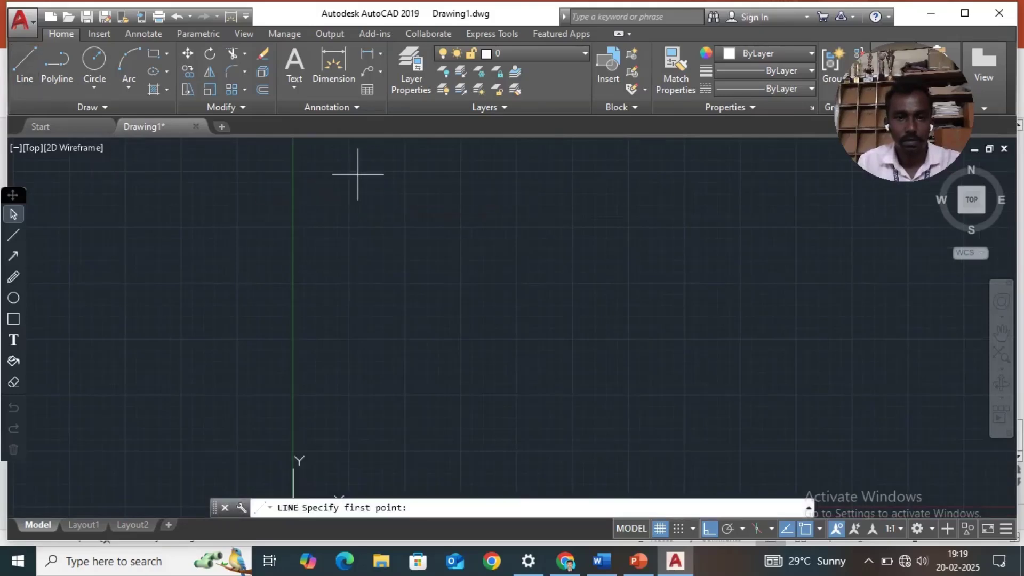
click(358, 174)
click(354, 471)
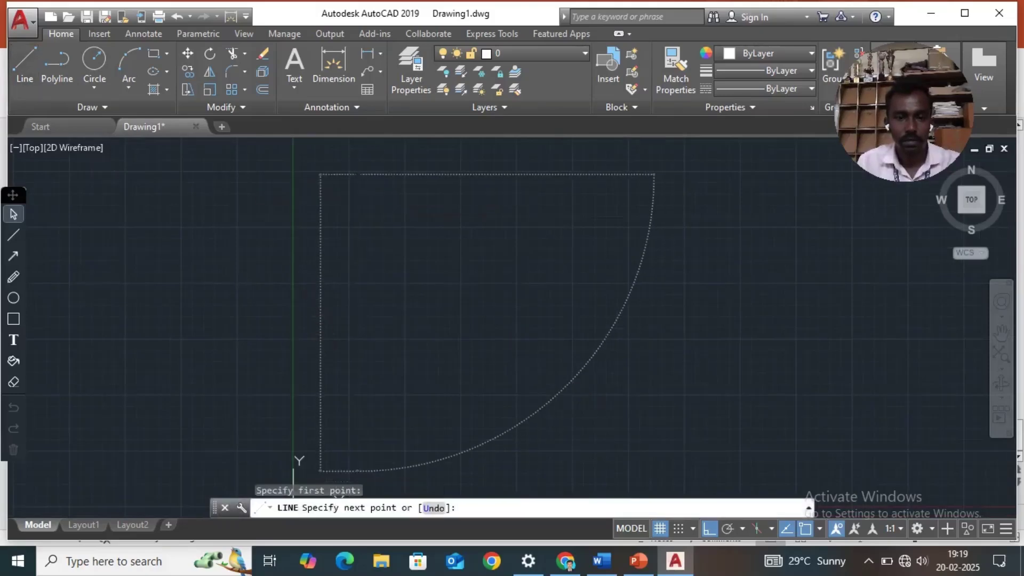
key(Escape)
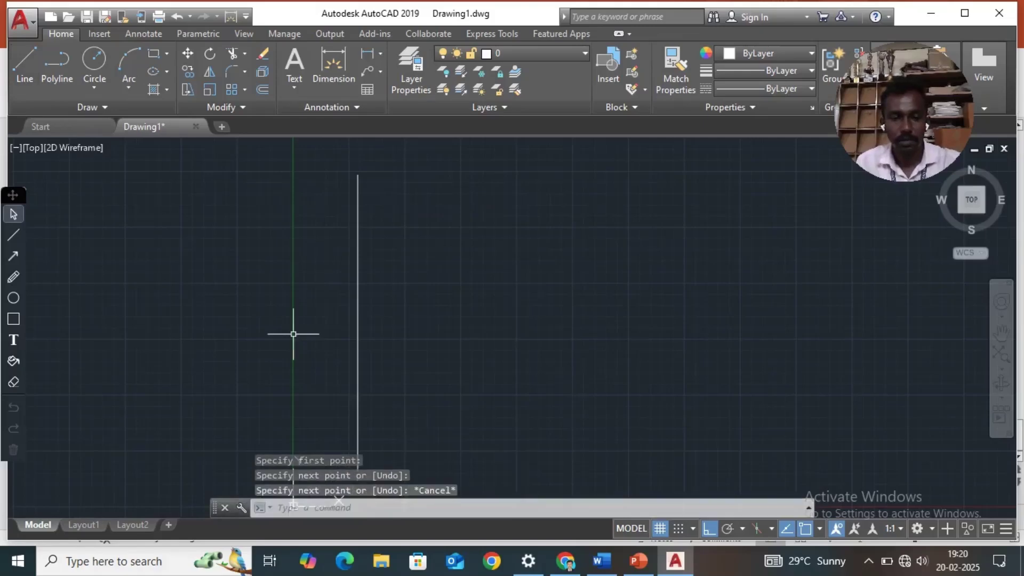
Draw a long horizontal line from the vertical line to the right
click(25, 63)
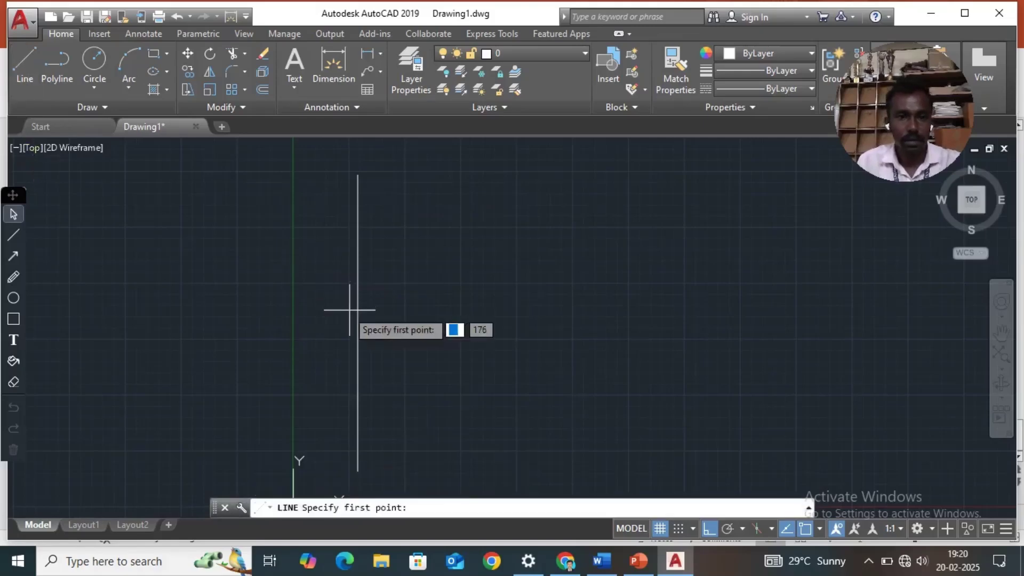
click(357, 339)
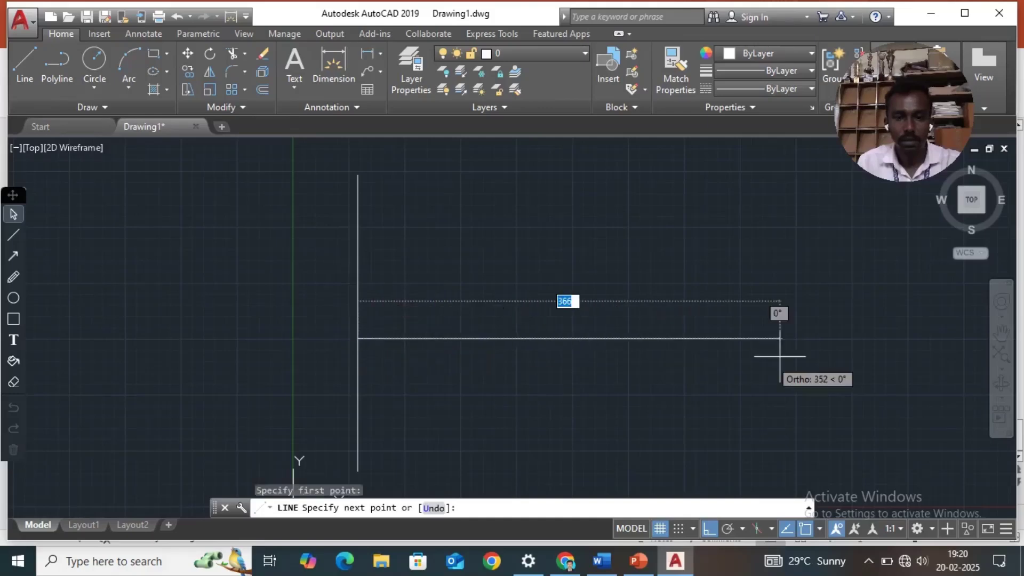
click(809, 348)
key(Escape)
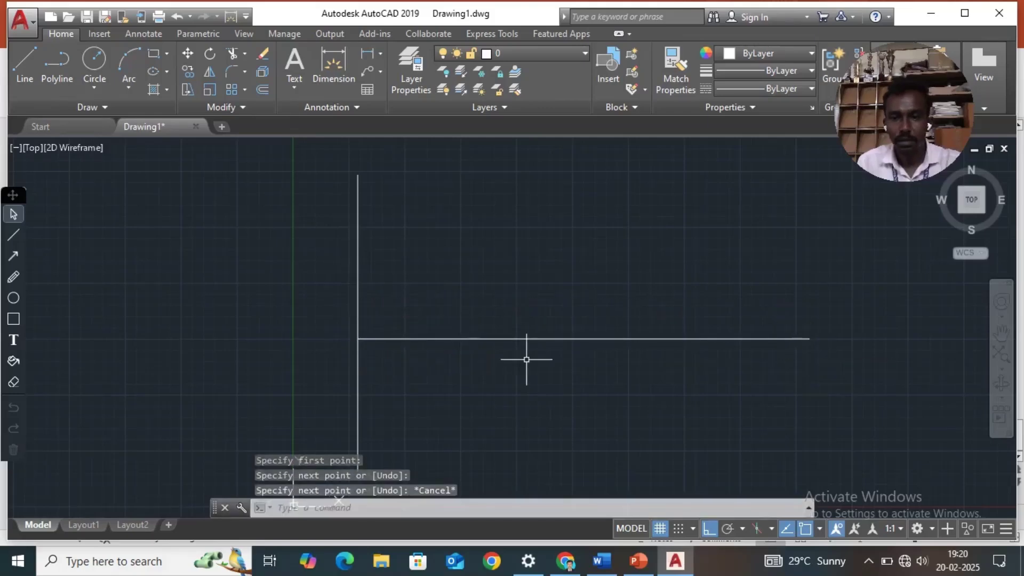
From the intersection, draw 50-unit and 30-unit segments along the horizontal line
click(27, 65)
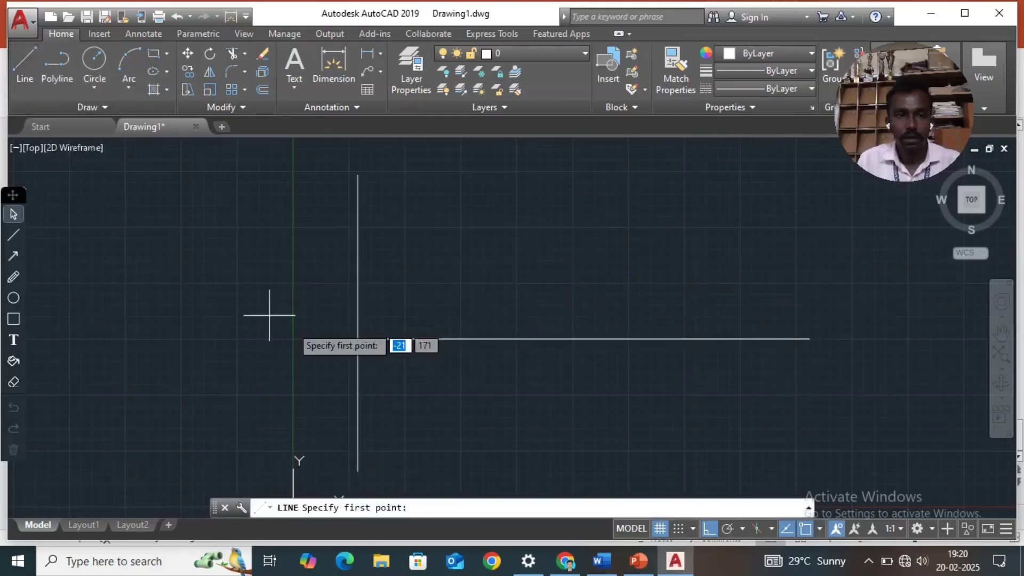
scroll(359, 339, up, 1)
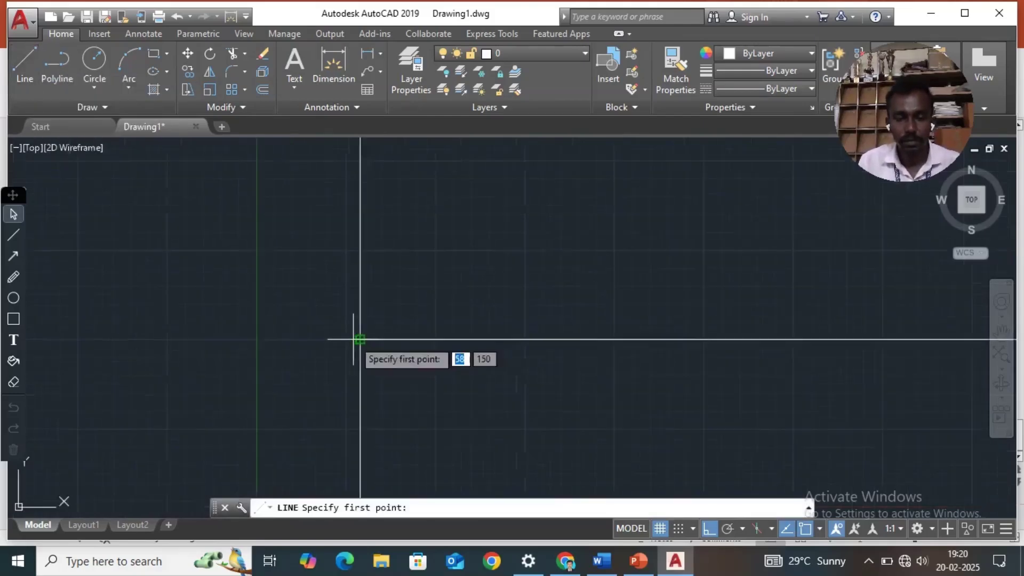
click(360, 339)
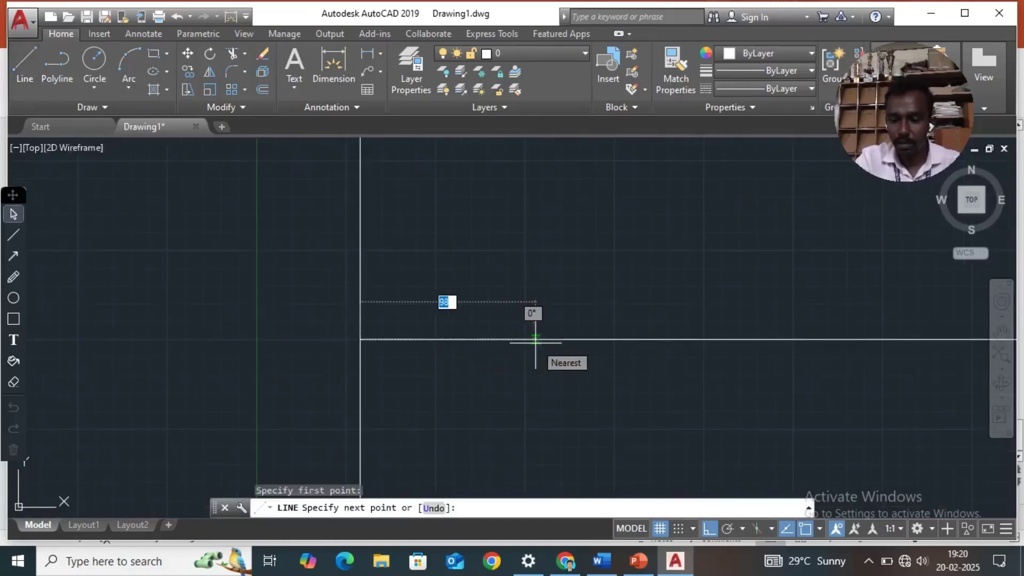
text(50)
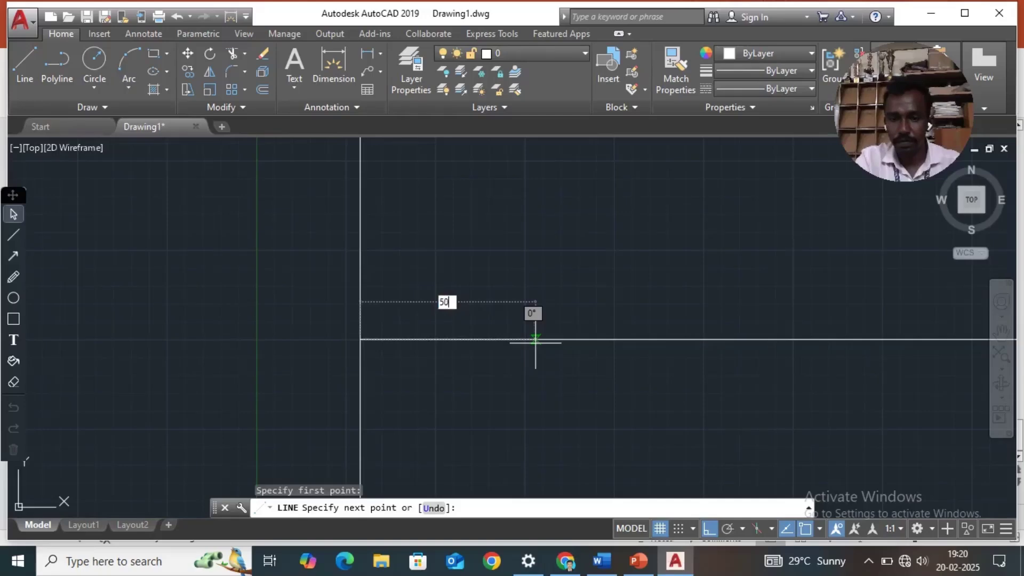
key(Return)
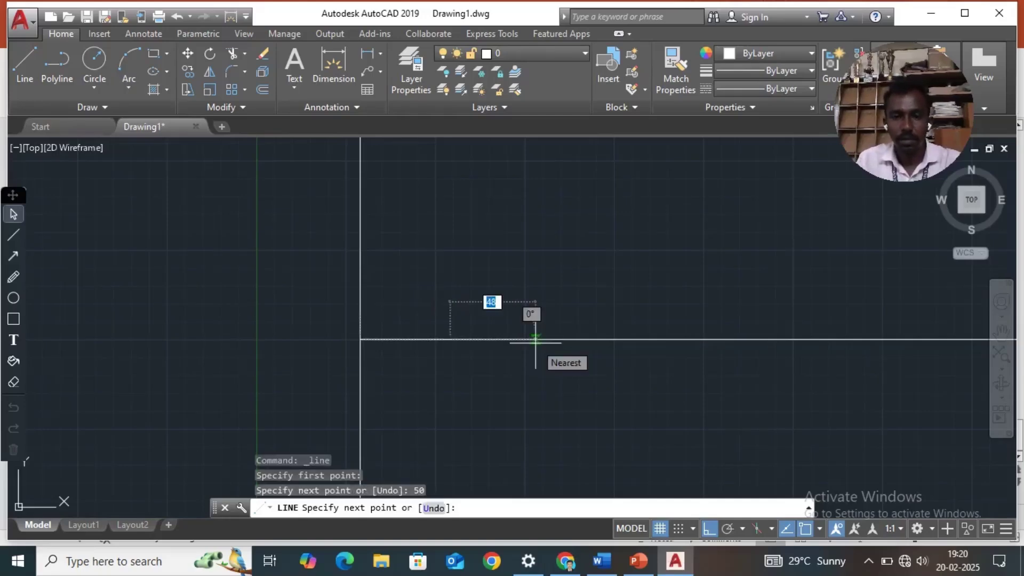
key(Escape)
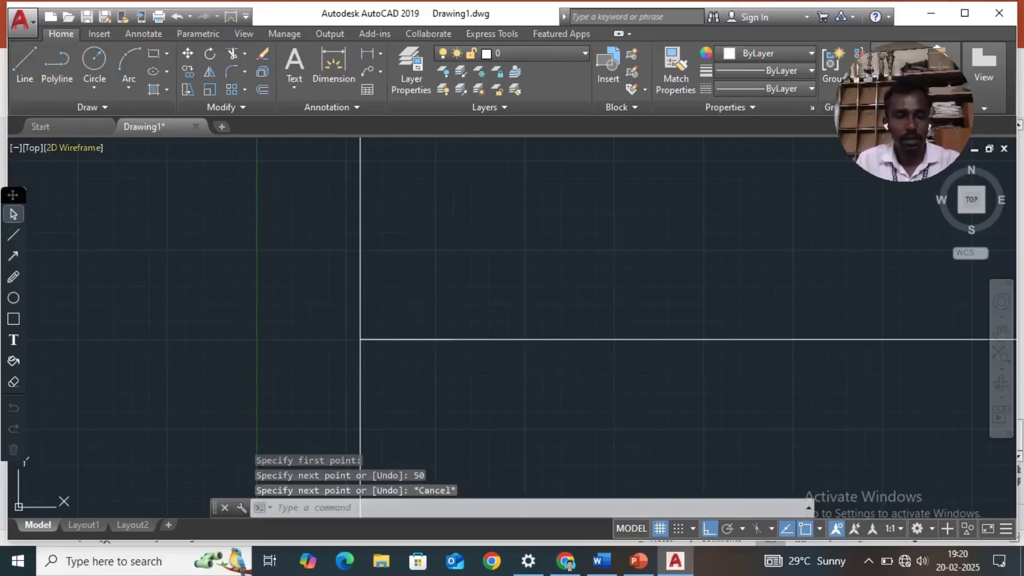
key(Return)
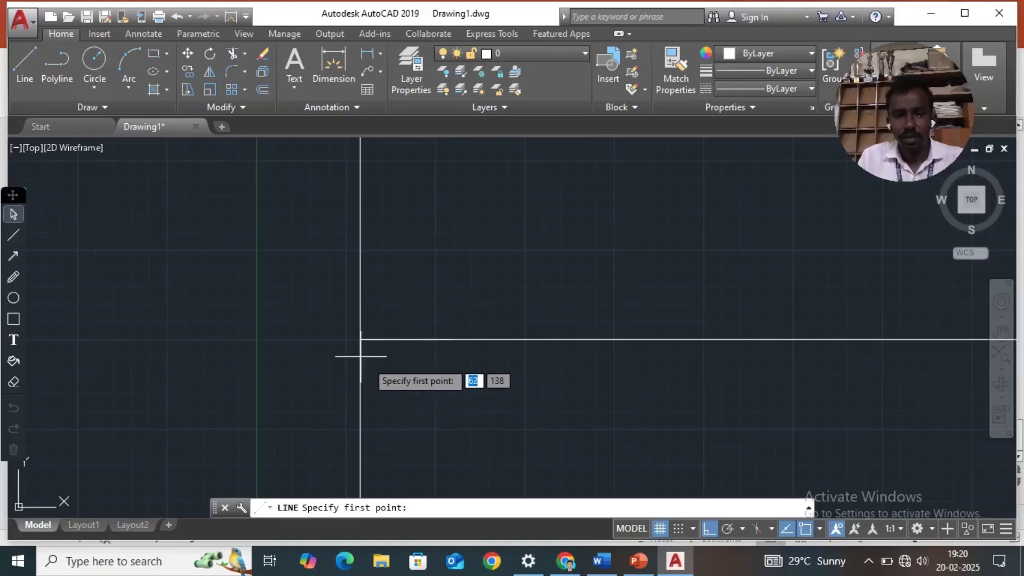
click(360, 339)
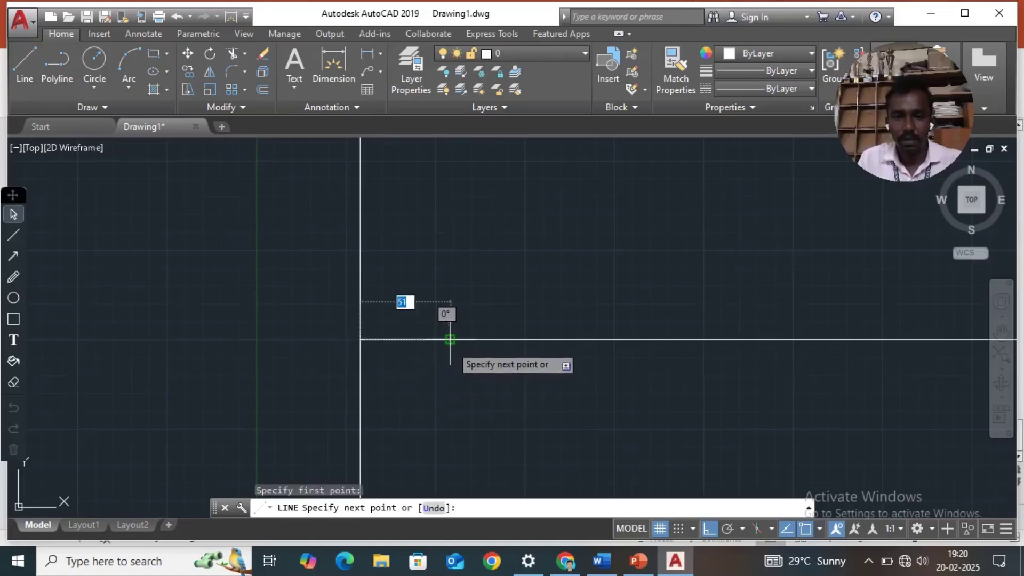
text(30)
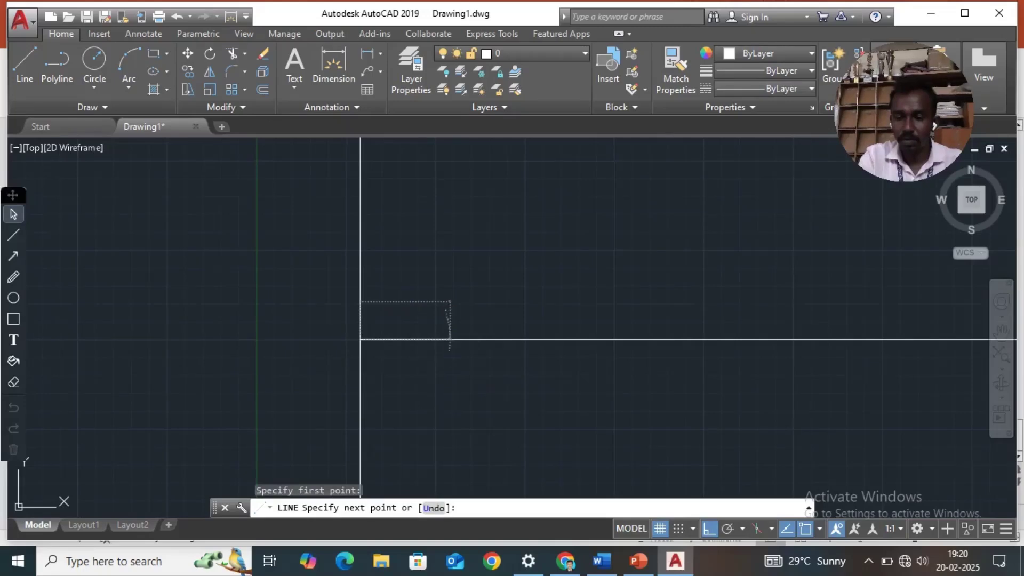
key(Return)
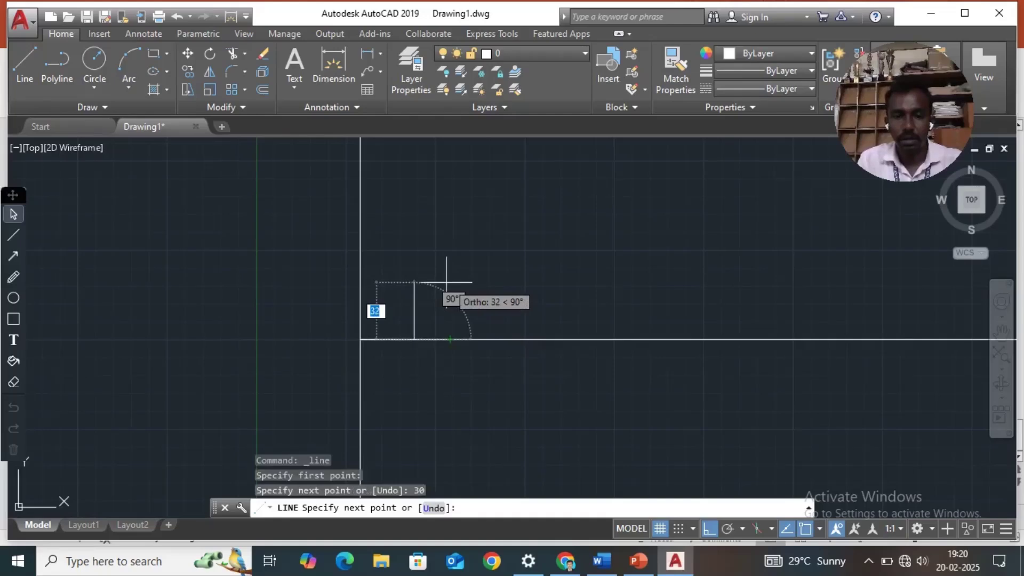
Draw a 20-unit upright at the 30 mark and join its top to the 50 mark
text(20)
key(Return)
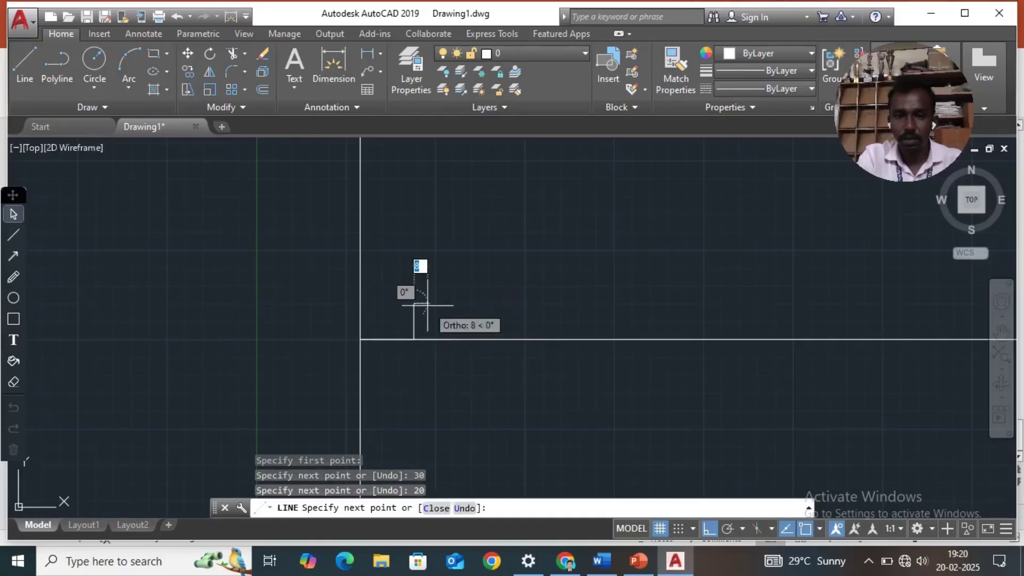
click(449, 339)
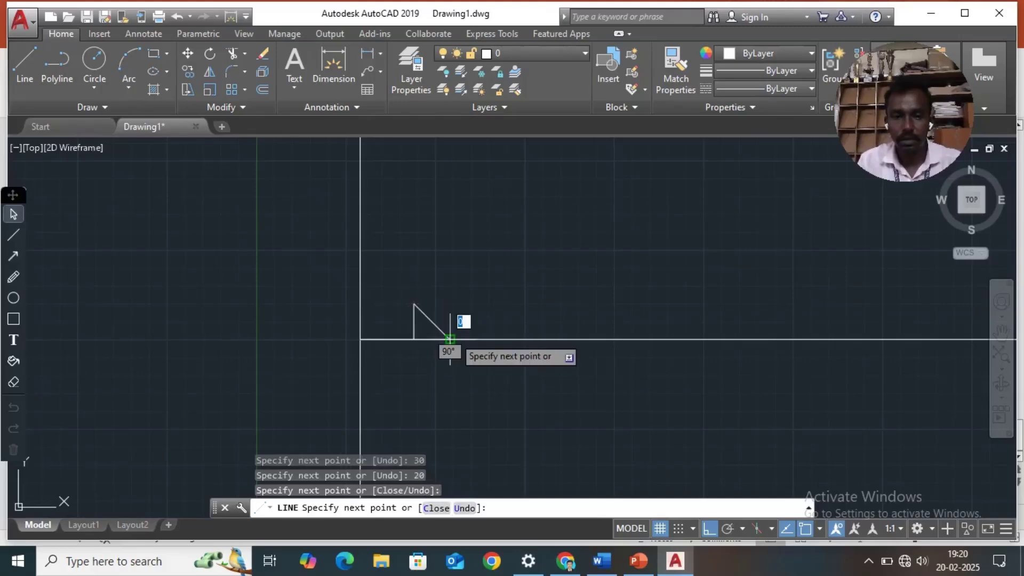
key(Escape)
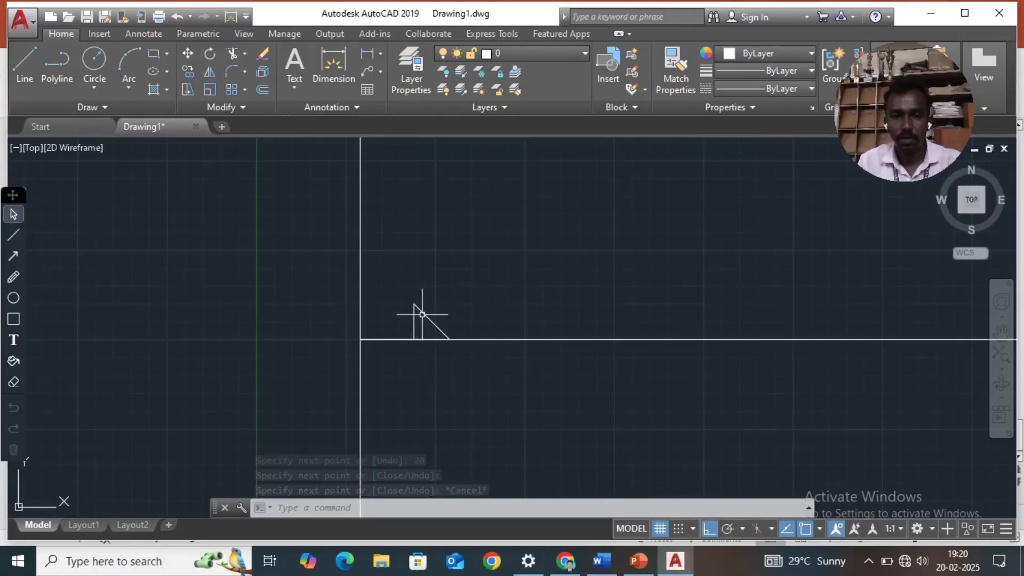
Use Zoom All (Z, A) to fit the whole drawing in the window
scroll(422, 315, up, 2)
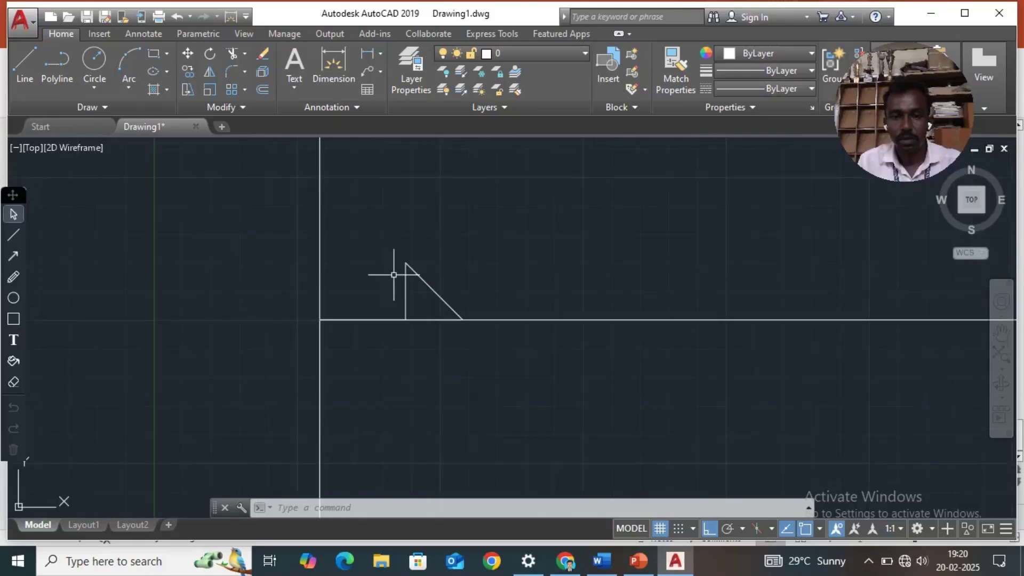
scroll(409, 252, down, 2)
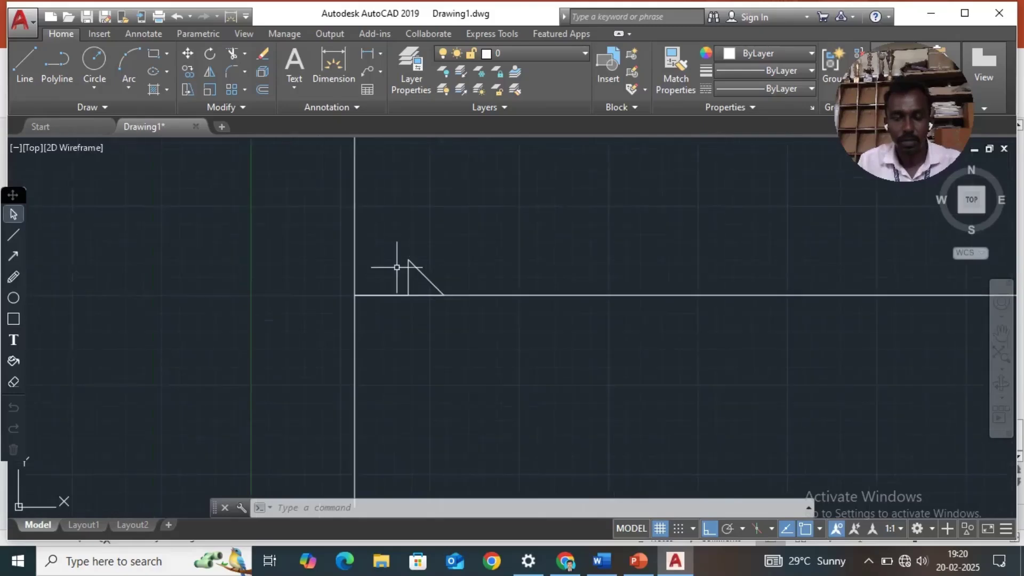
scroll(436, 201, up, 2)
scroll(430, 193, down, 2)
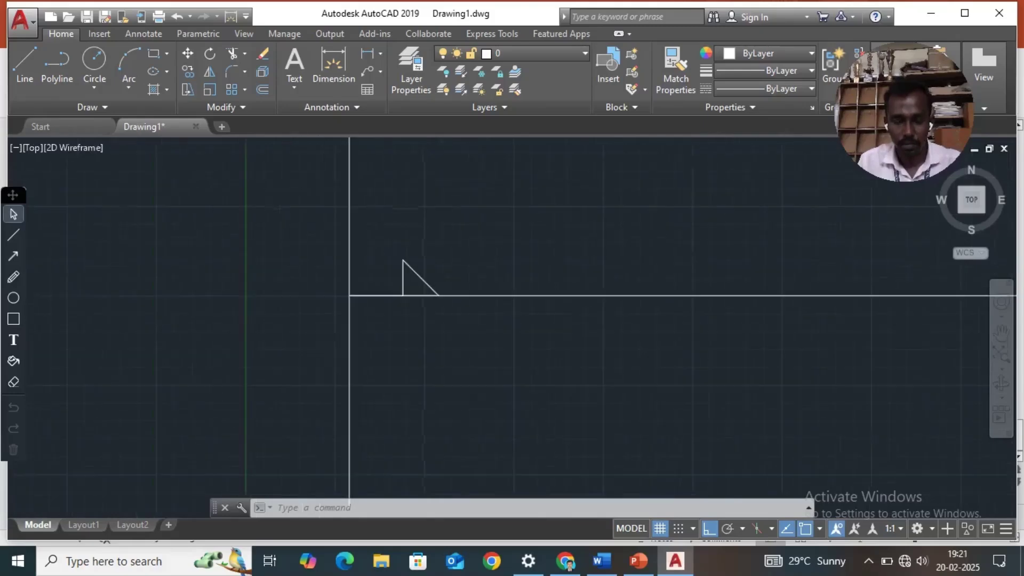
scroll(428, 211, down, 2)
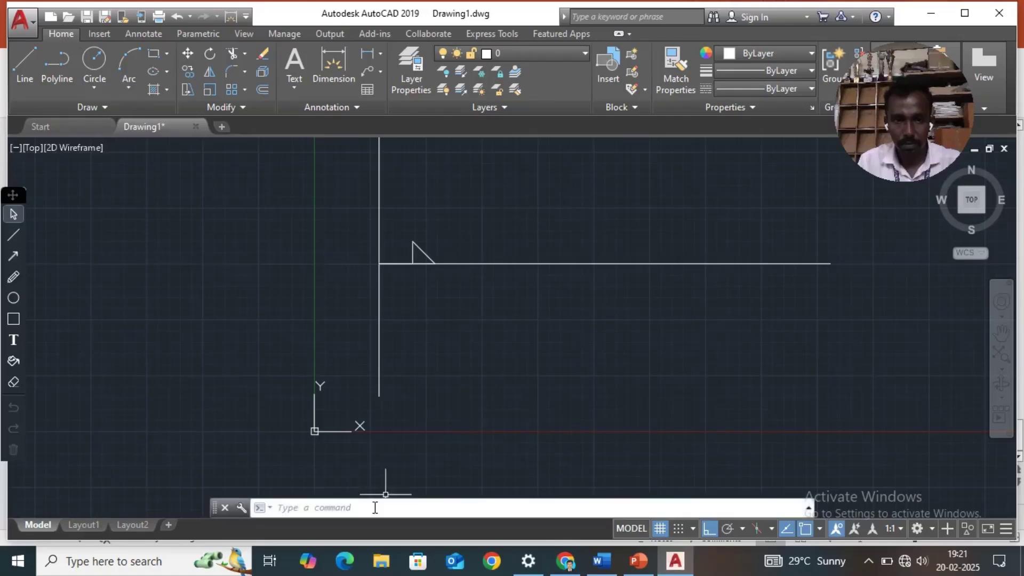
text(z)
key(Return)
text(a)
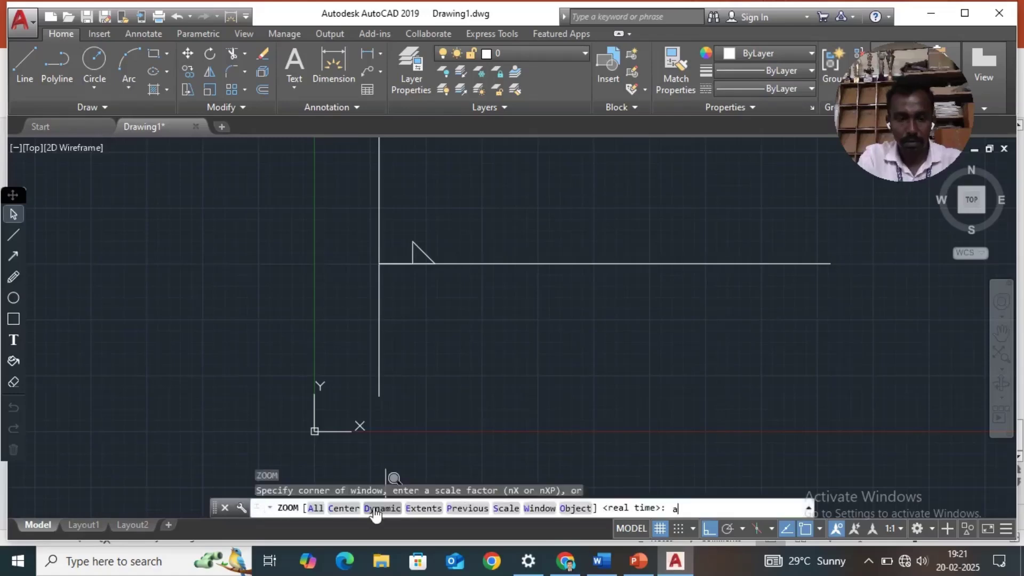
key(Return)
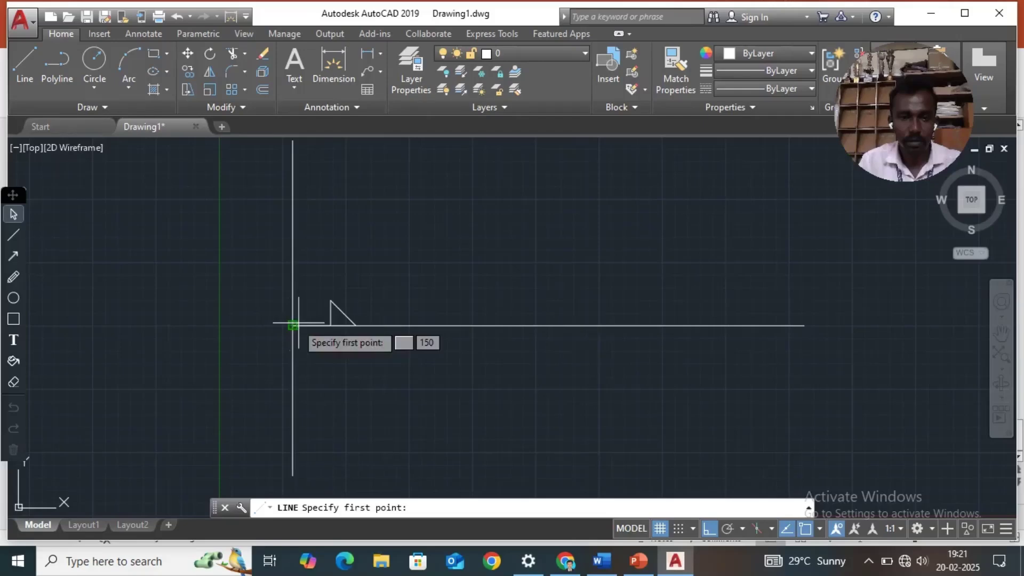
Draw a line from the lines' intersection to the top of the 20-unit upright
click(292, 325)
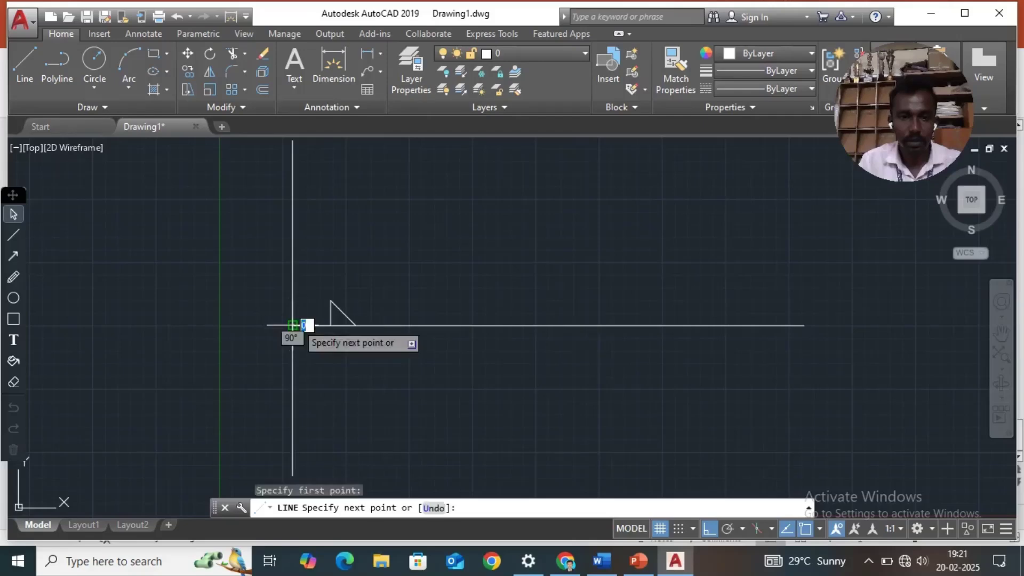
click(331, 300)
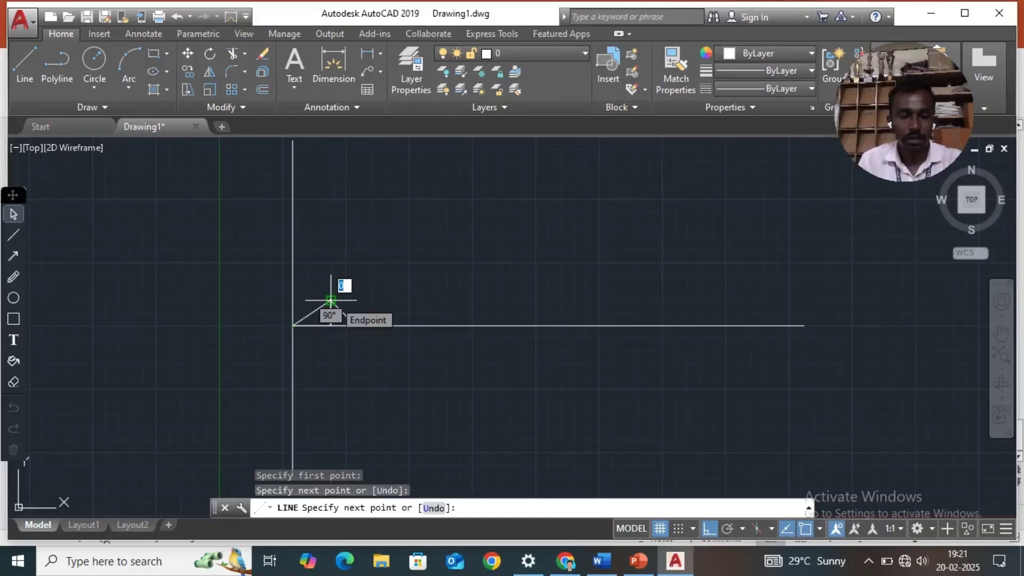
key(Escape)
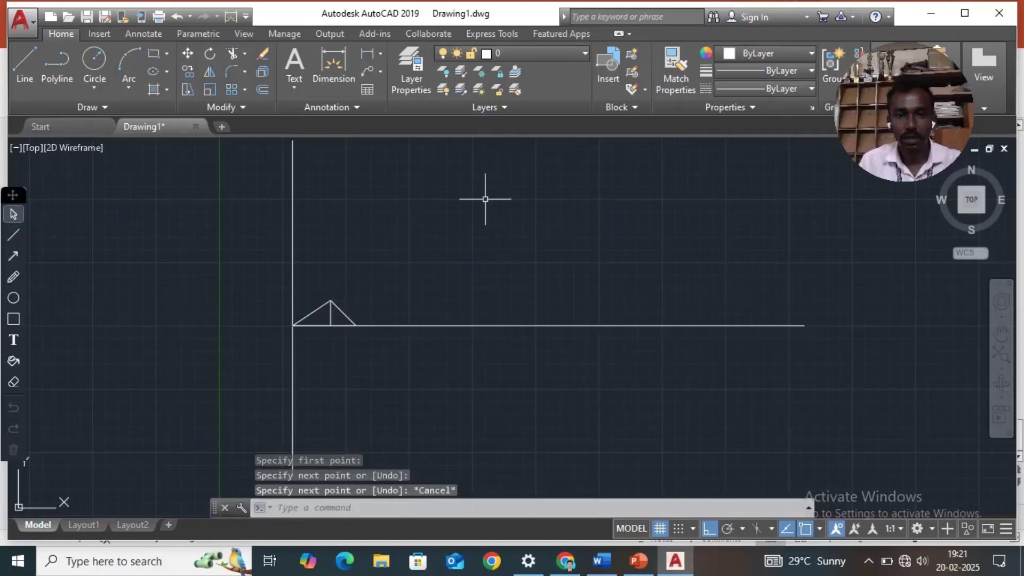
Turn Ortho off and draw a long line sloping down to the right
key(Return)
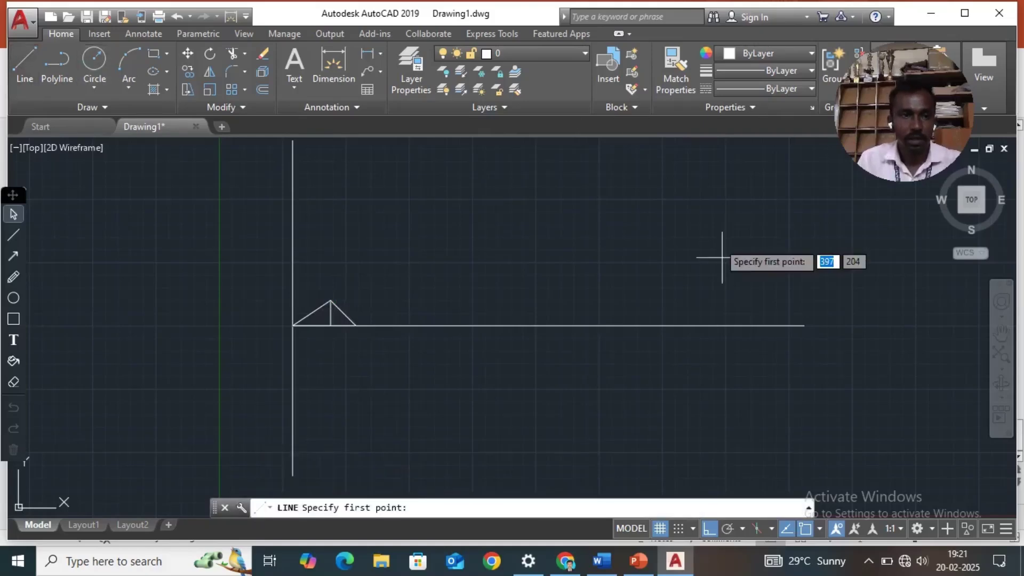
scroll(537, 201, up, 2)
scroll(531, 210, down, 4)
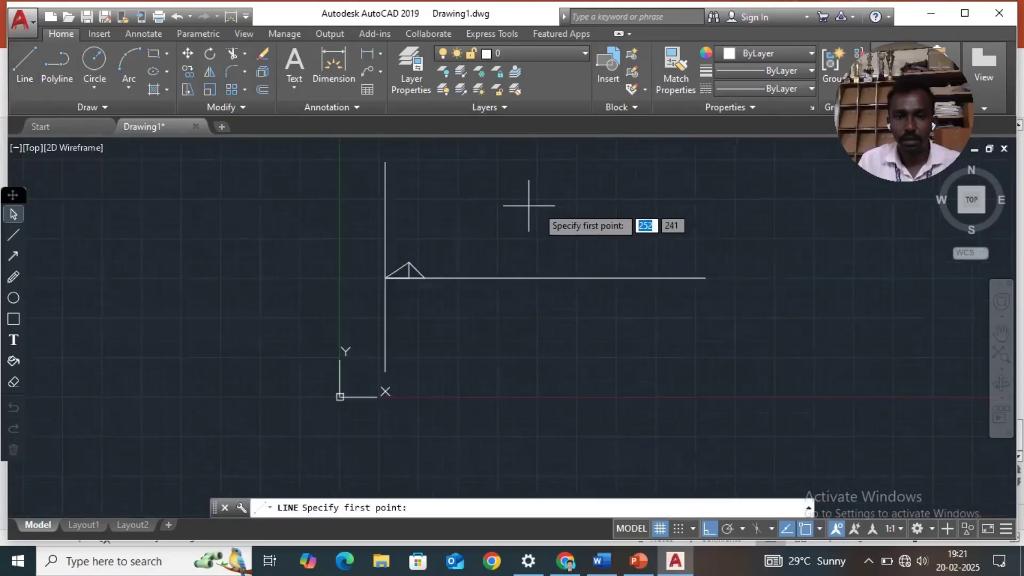
scroll(540, 151, up, 2)
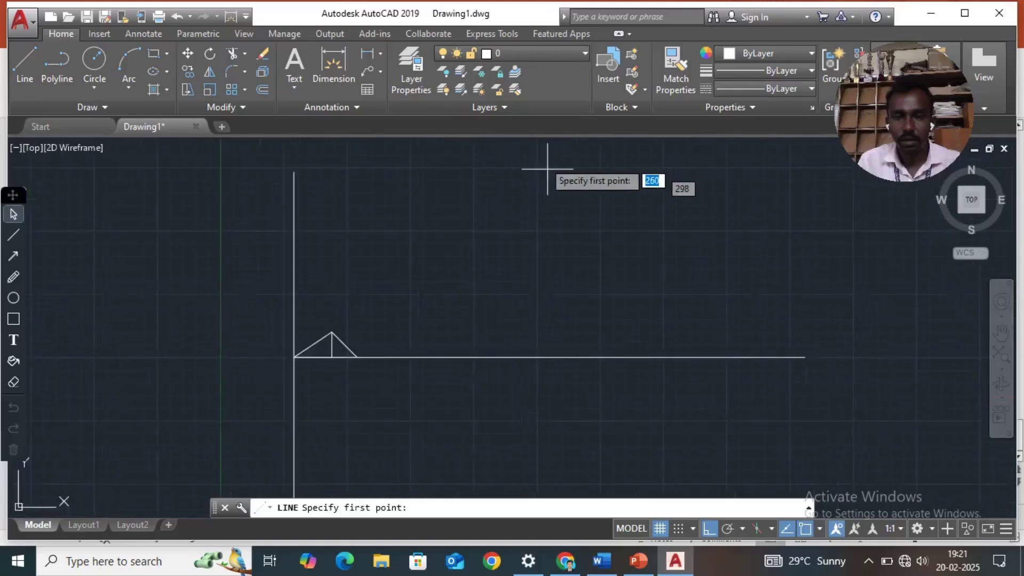
click(531, 150)
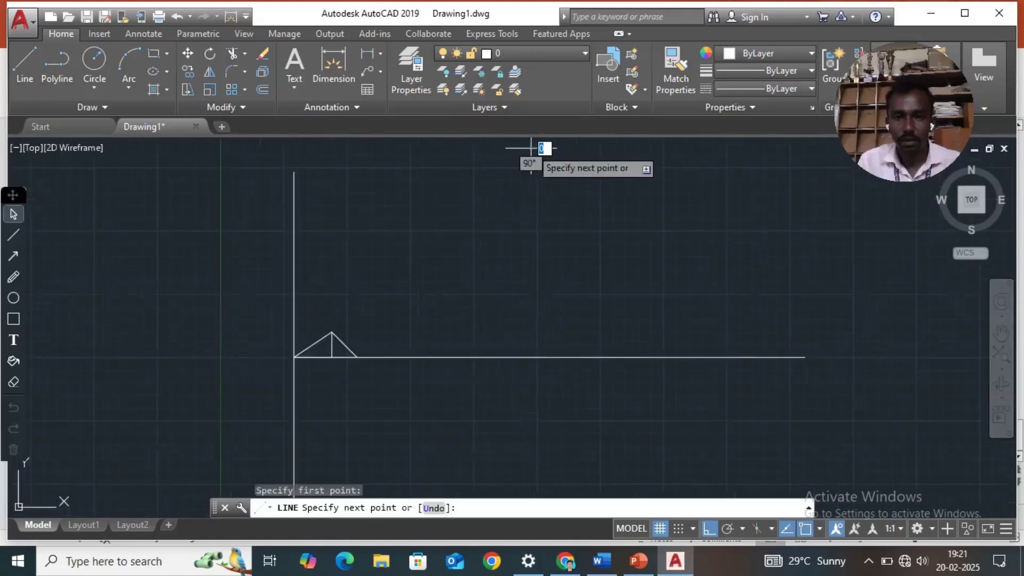
click(715, 528)
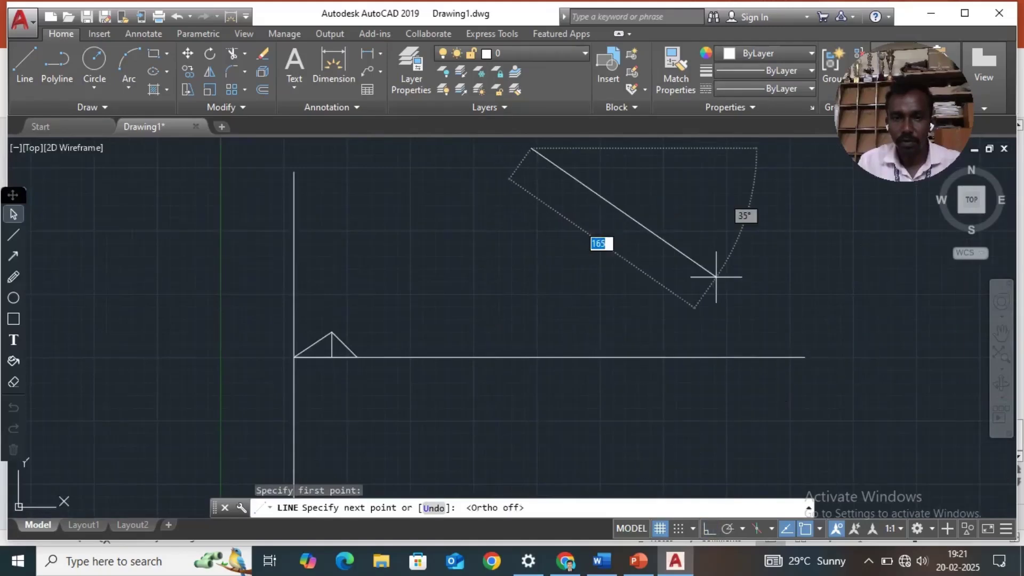
click(759, 317)
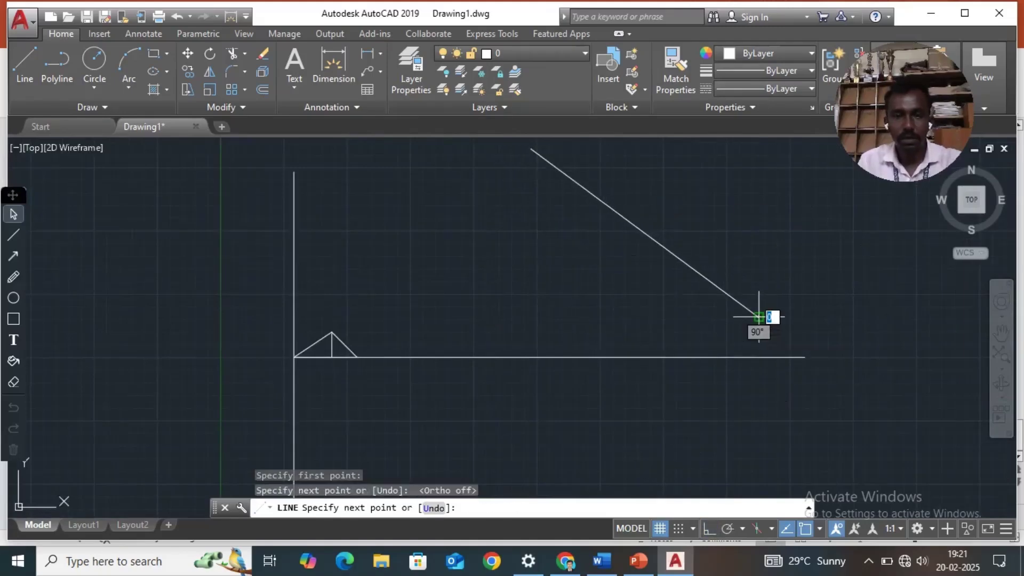
key(Escape)
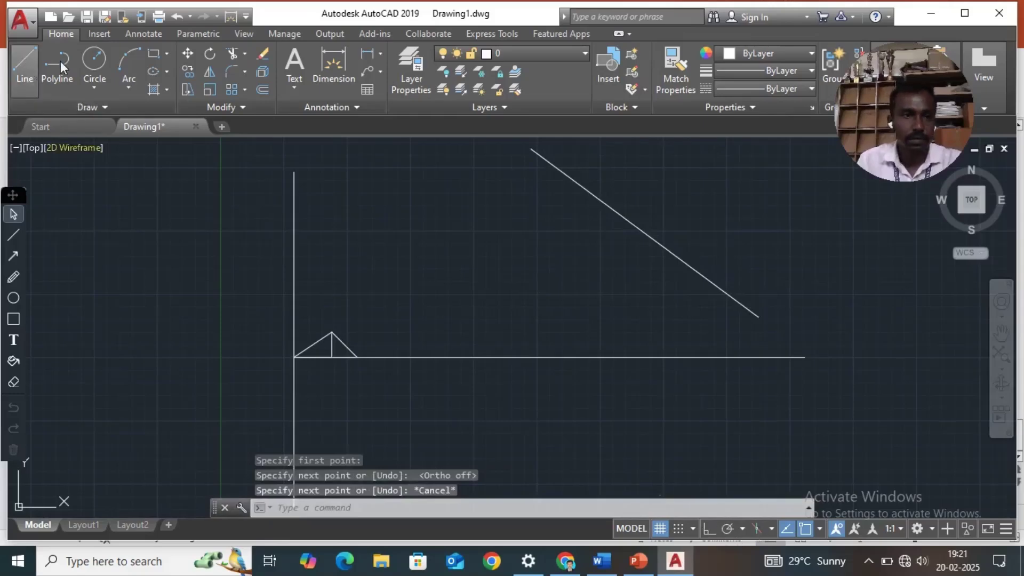
Extend the short sloped side to meet the long diagonal line, forming a peak
click(248, 53)
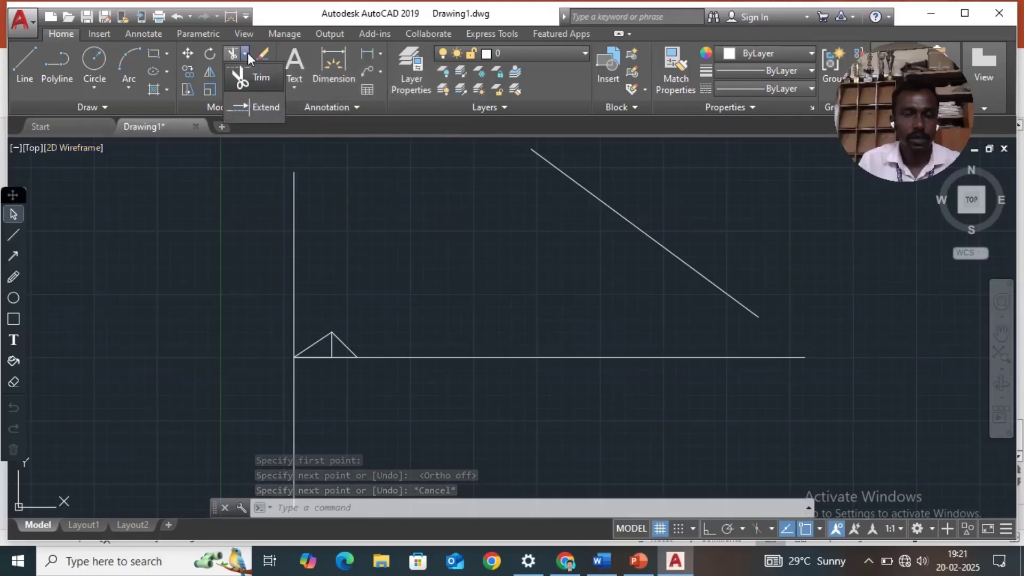
click(235, 107)
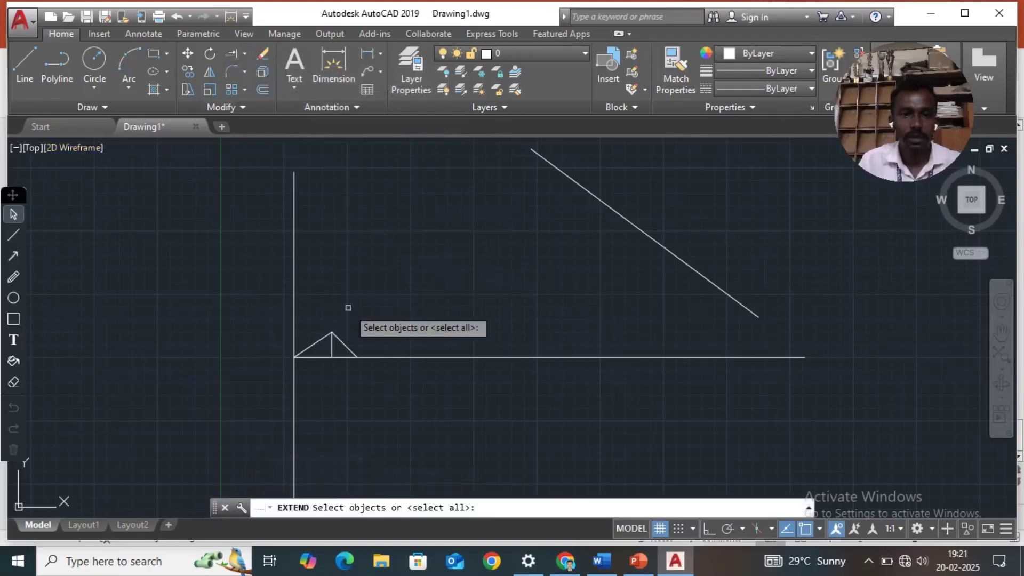
click(321, 341)
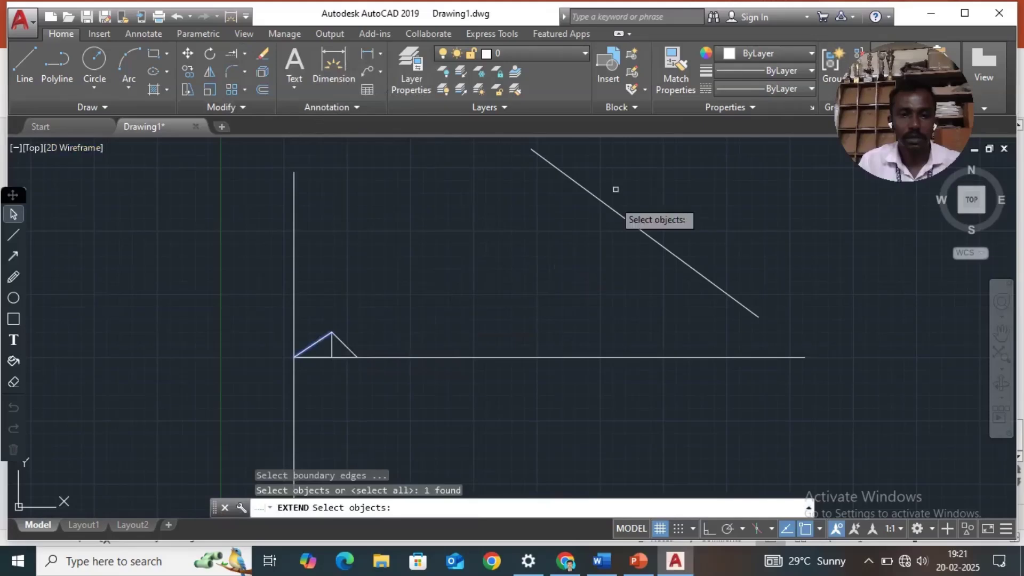
click(601, 202)
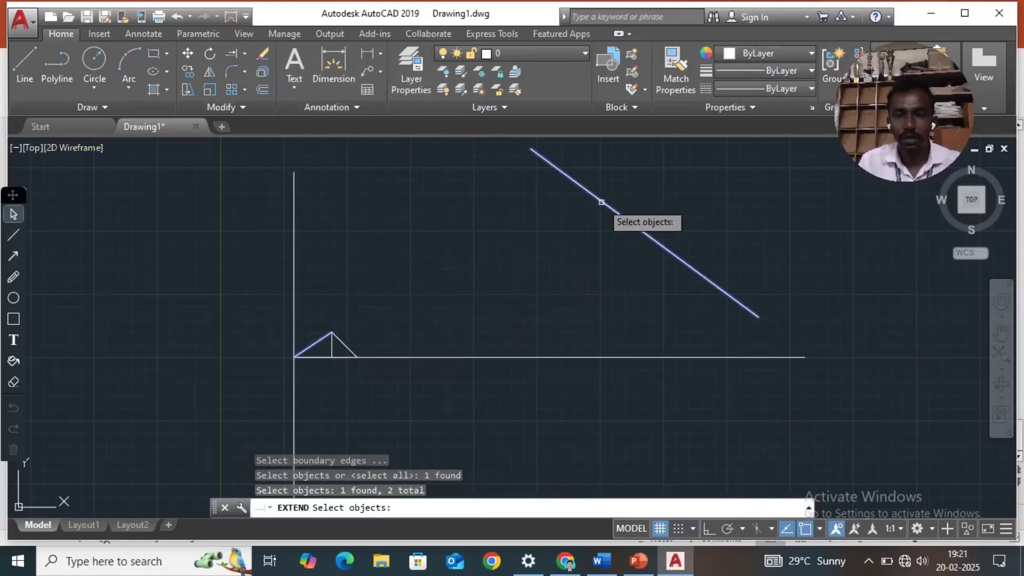
key(Return)
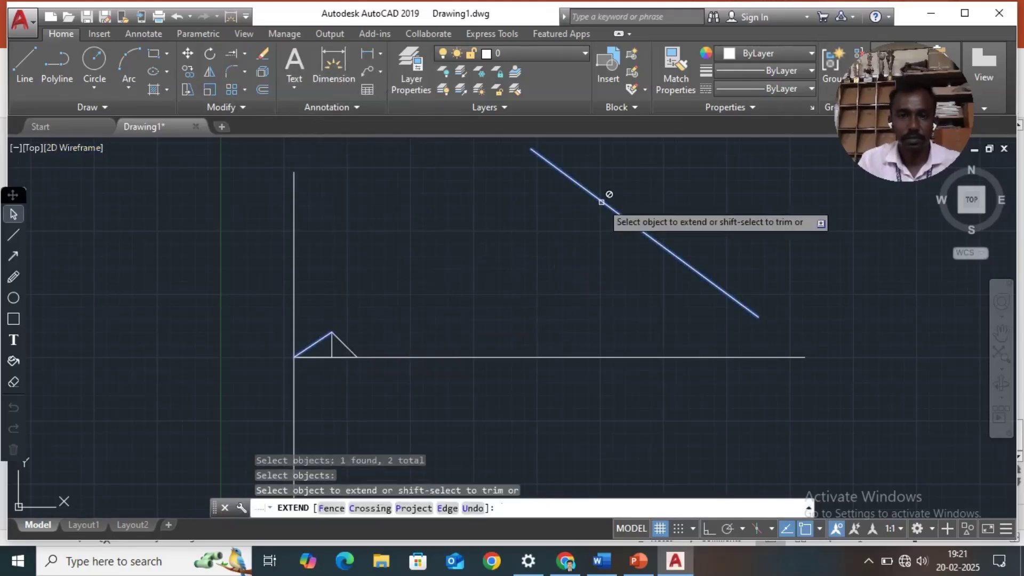
click(316, 343)
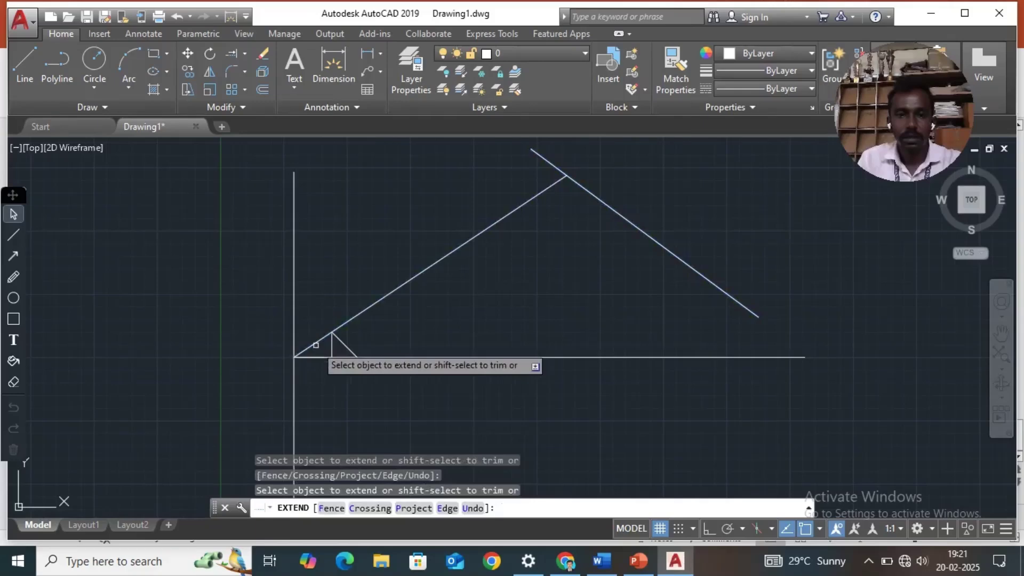
key(Escape)
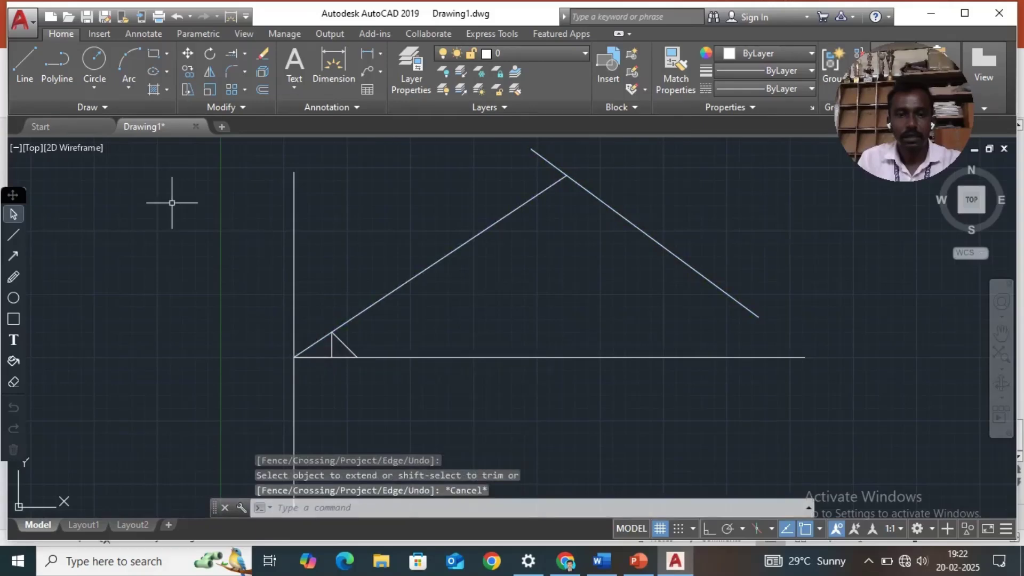
Draw a 180-unit line at 45° from the small triangle's lower right base corner
click(27, 65)
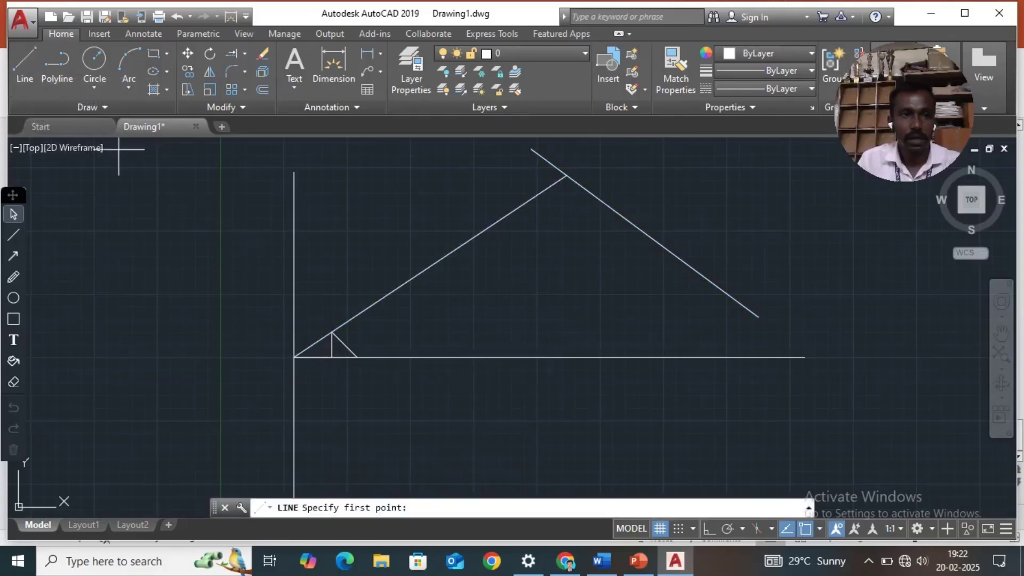
click(357, 357)
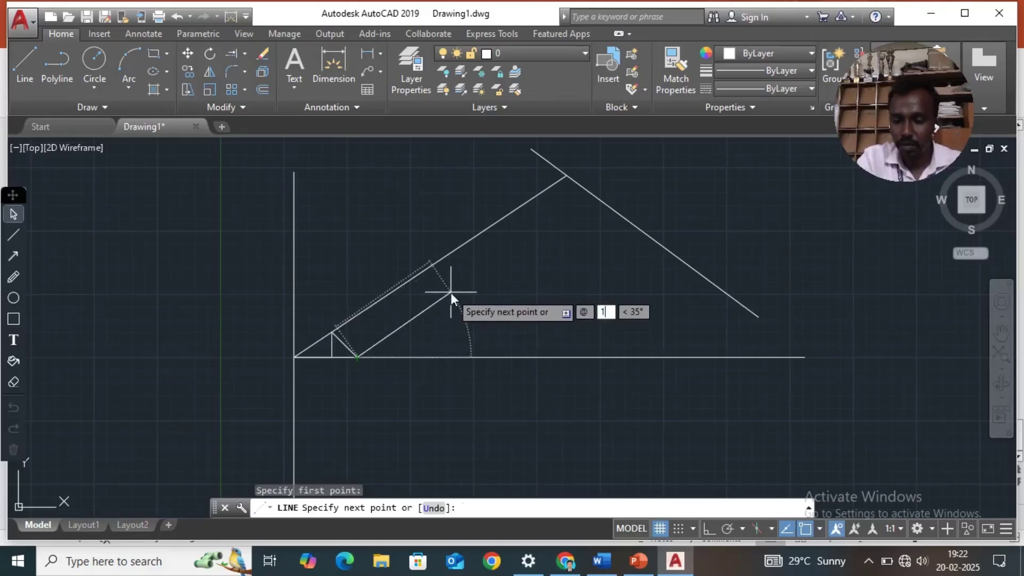
text(80)
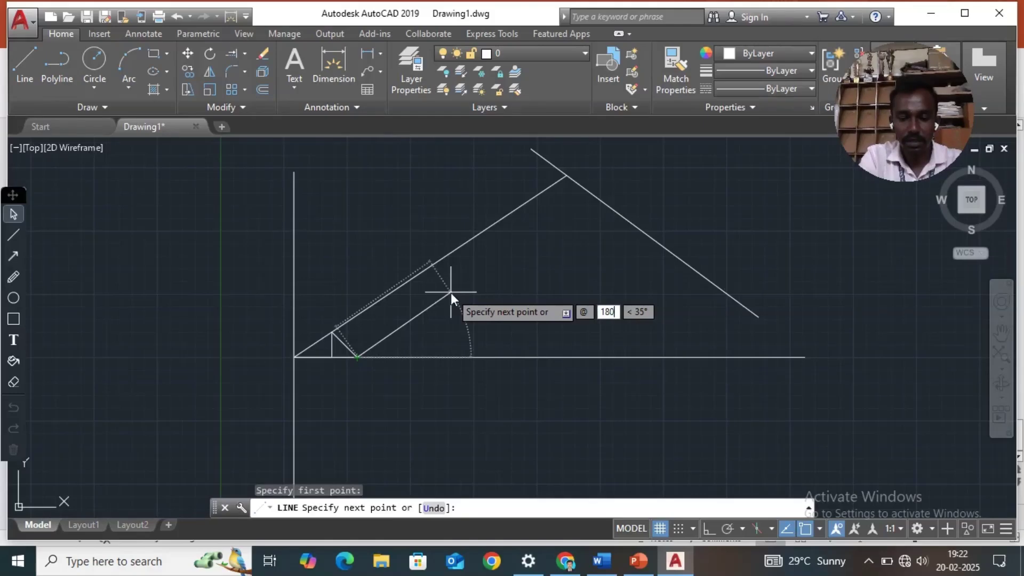
key(Tab)
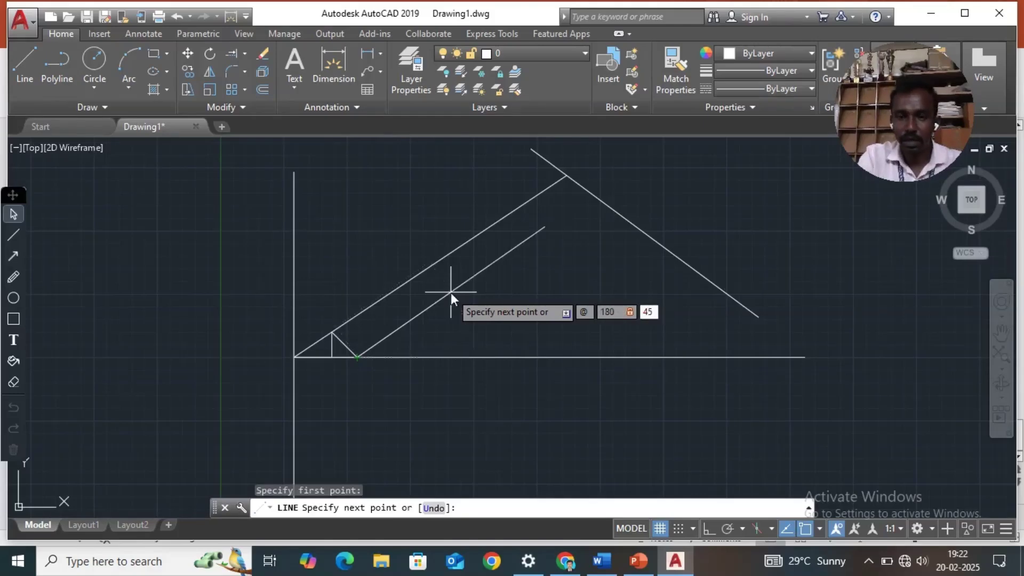
key(Return)
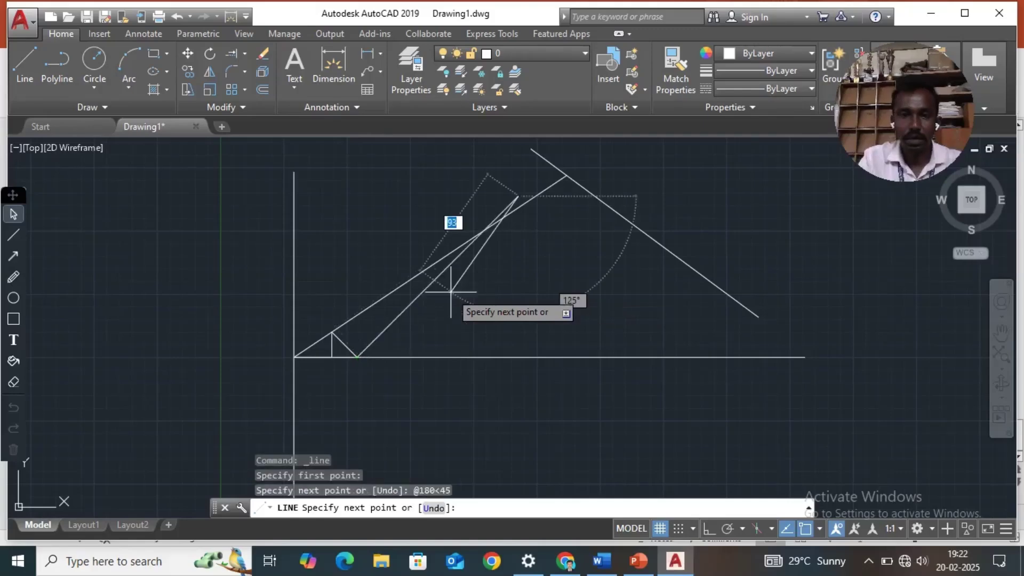
key(Escape)
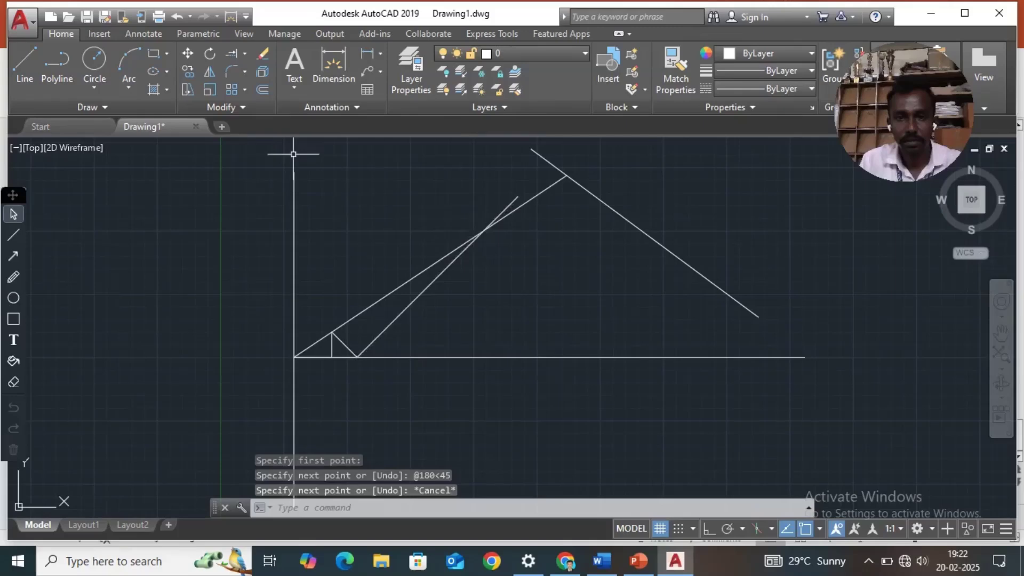
Try trimming the 45° line's tip against the long sloped line, then abandon the attempt
scroll(439, 229, up, 2)
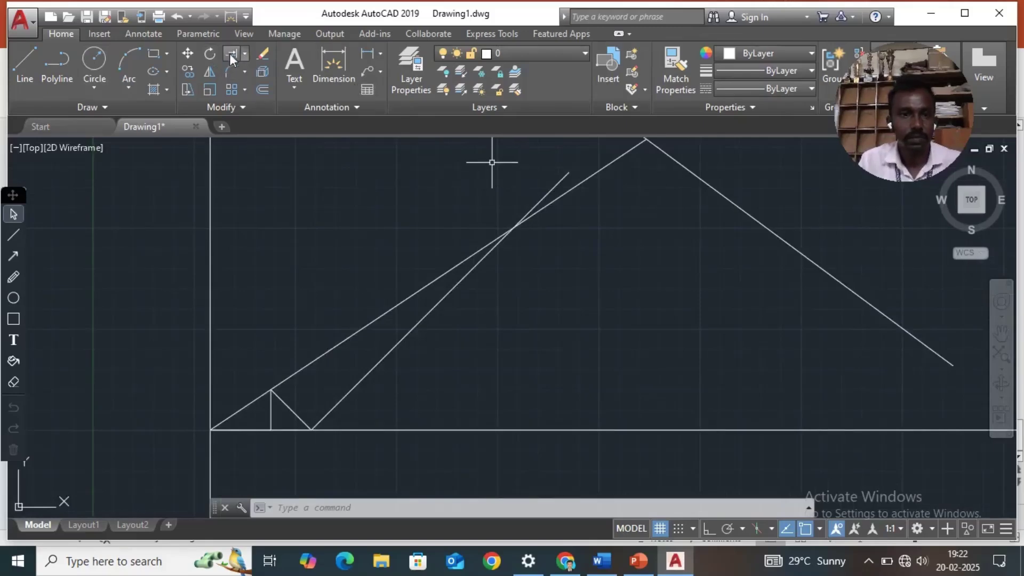
click(243, 53)
click(235, 72)
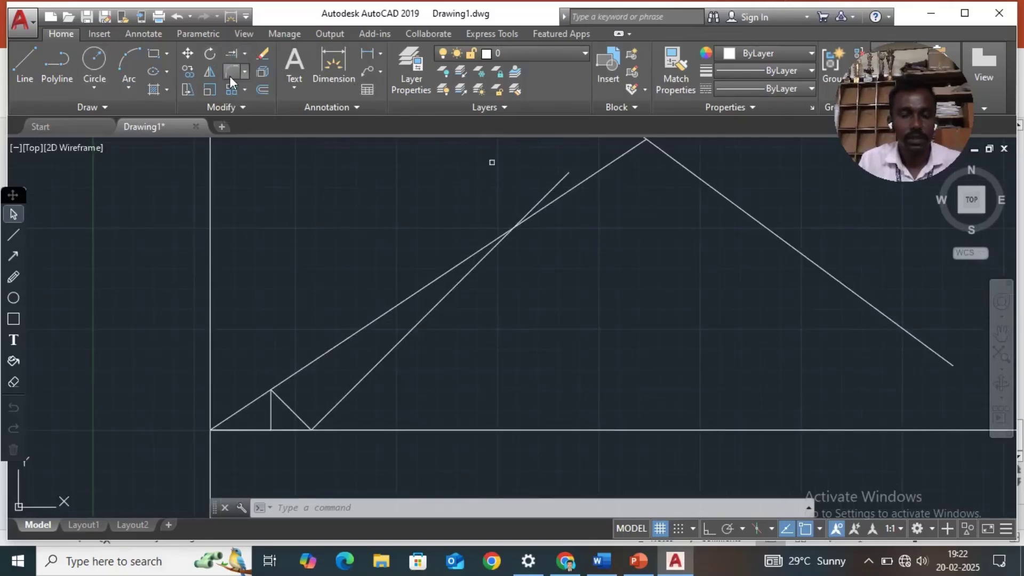
click(433, 279)
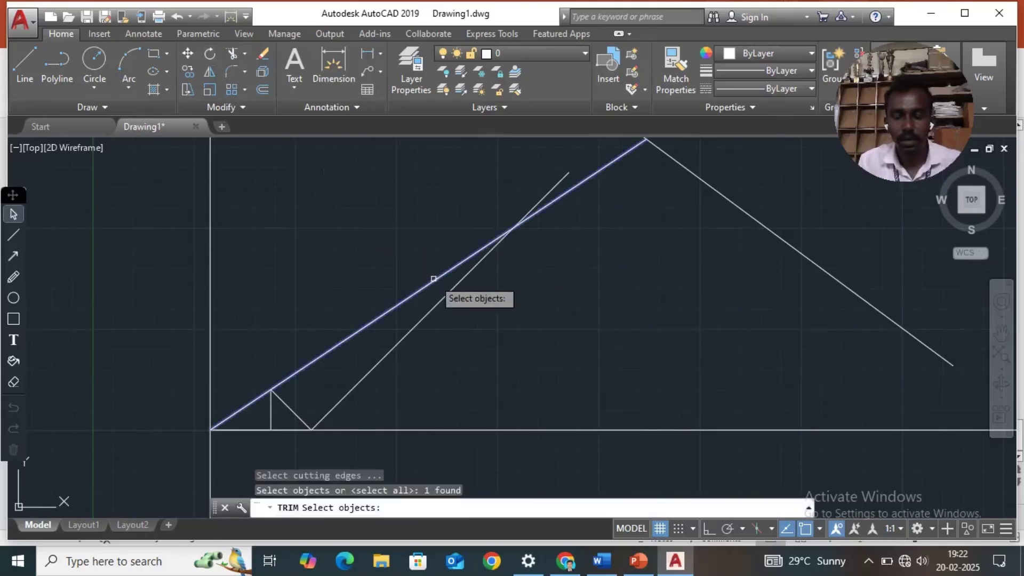
key(Return)
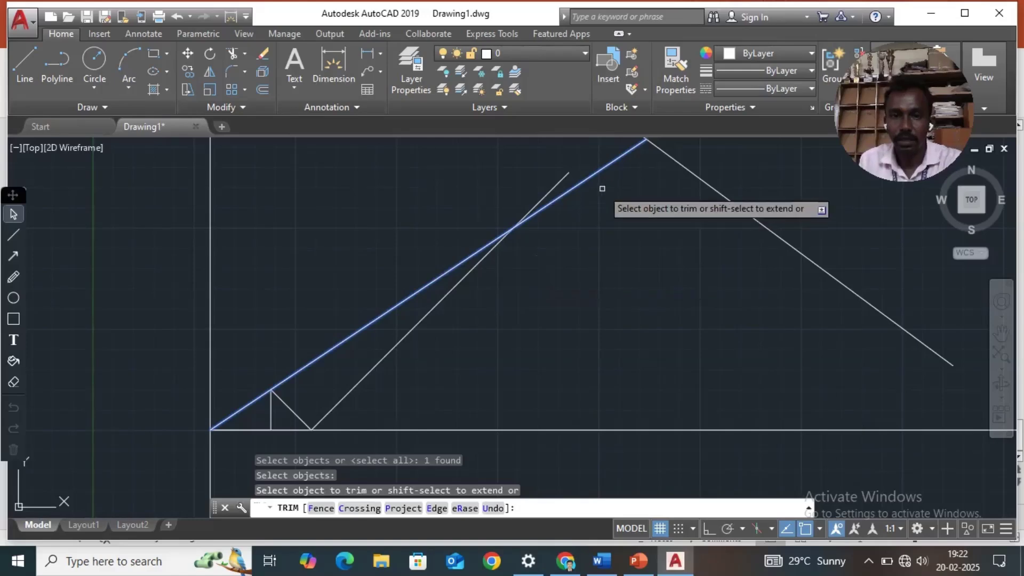
click(577, 184)
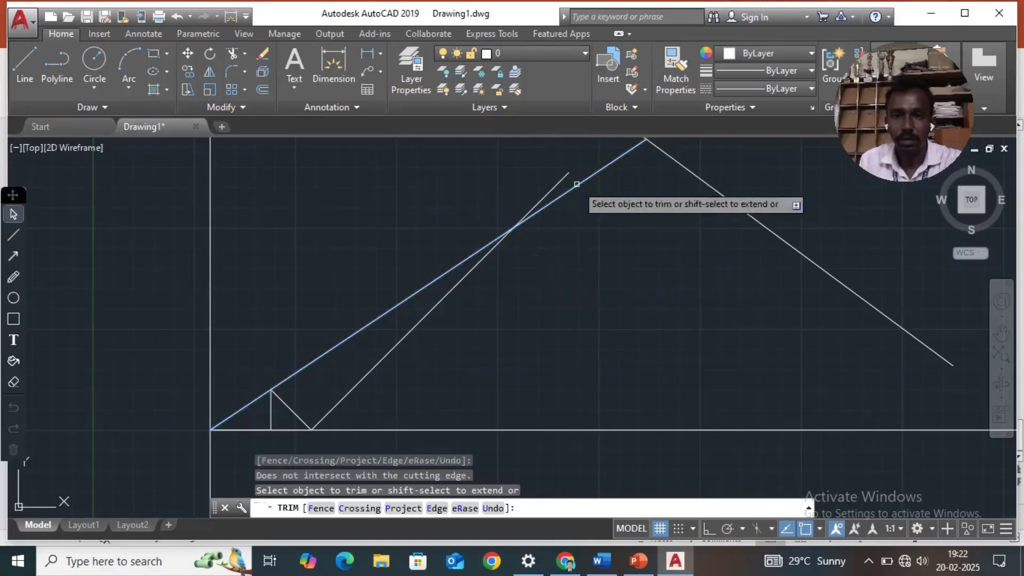
click(587, 179)
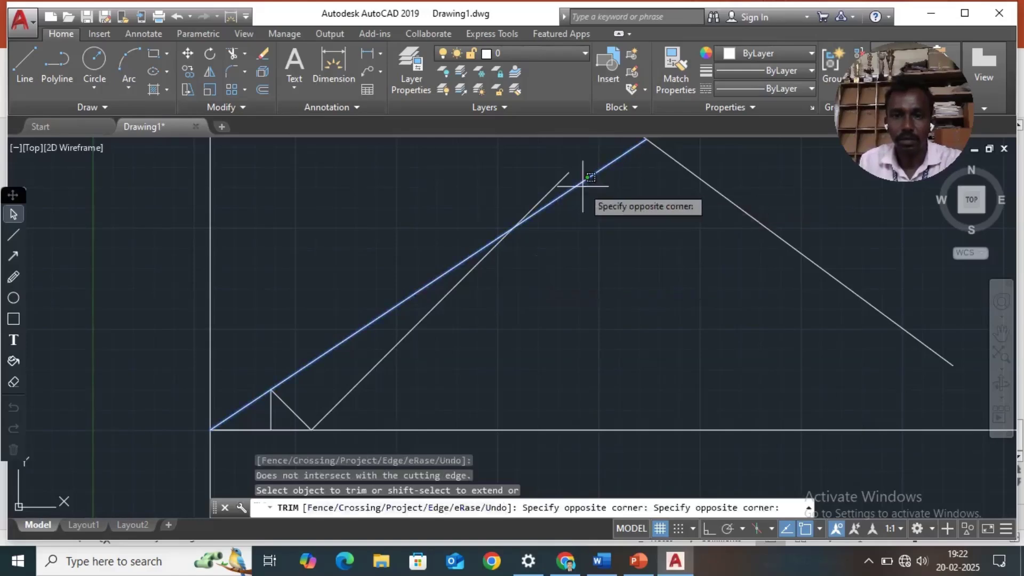
click(584, 174)
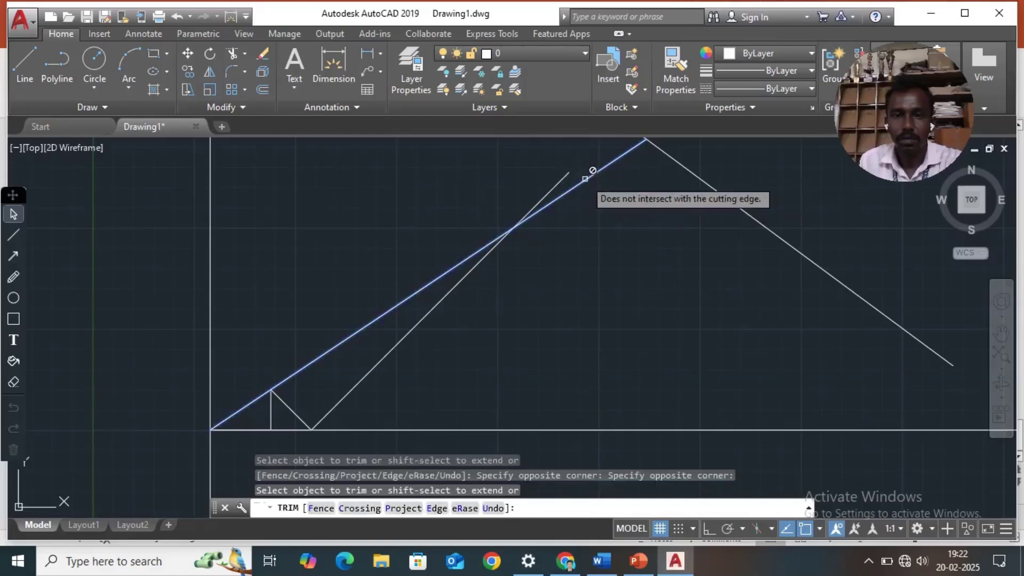
click(585, 175)
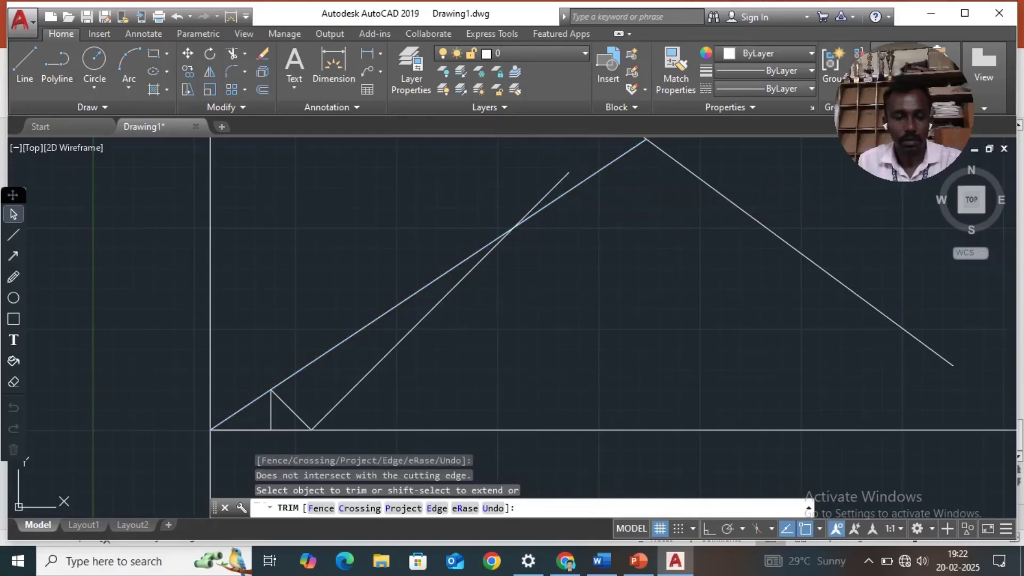
key(Return)
Trim the 45° line's overhang back to the long sloped line
click(233, 53)
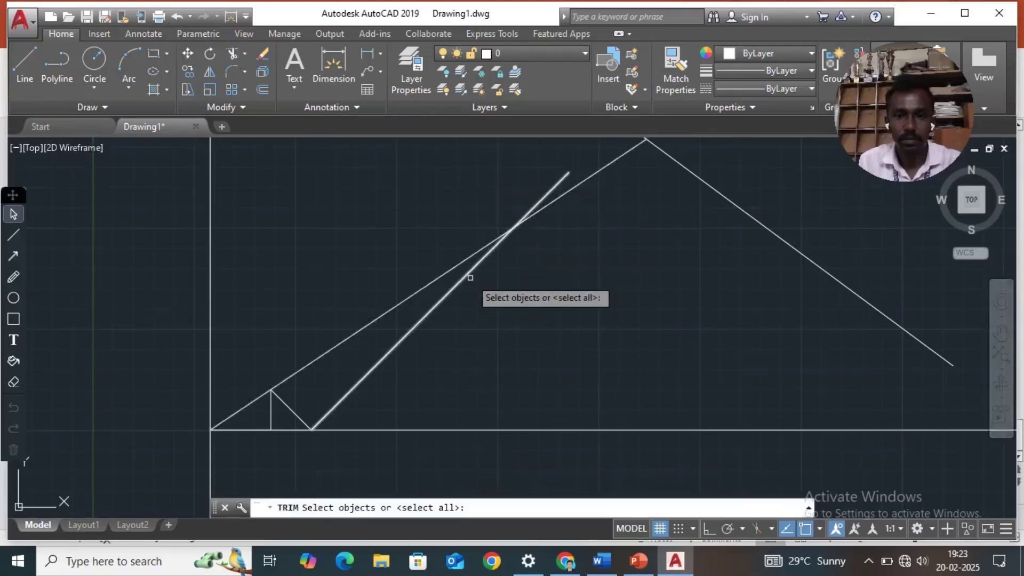
click(471, 252)
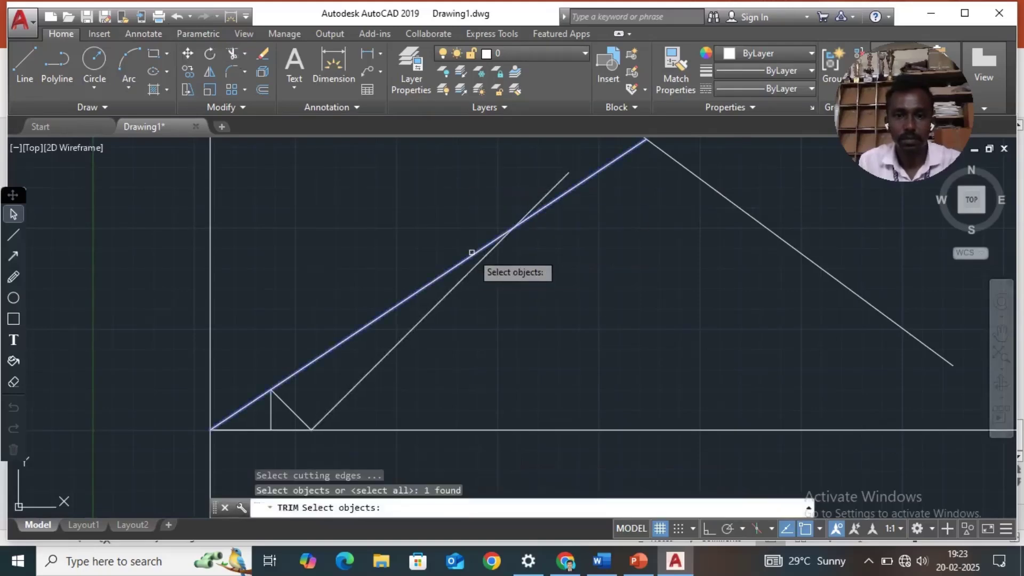
key(Return)
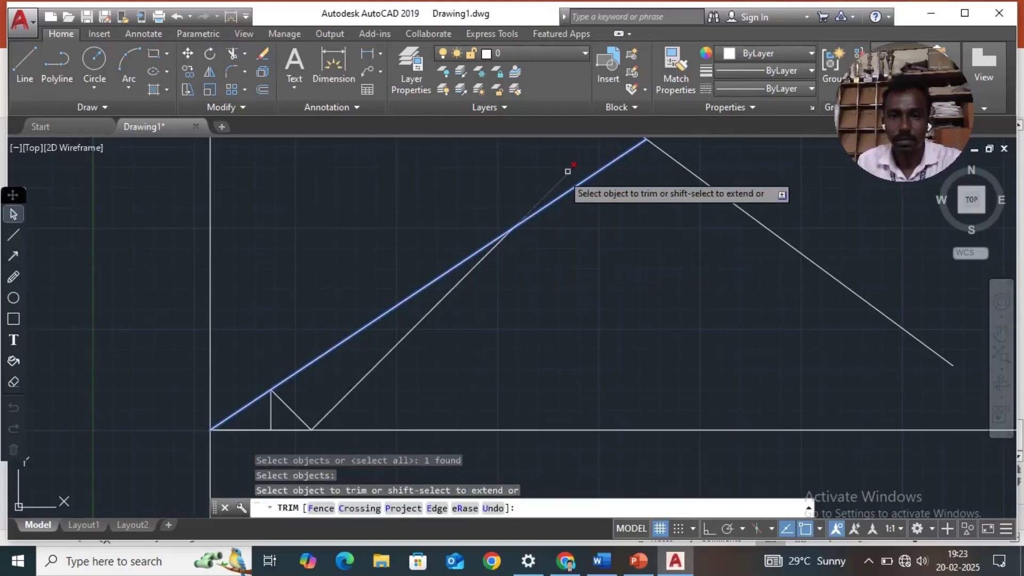
click(560, 178)
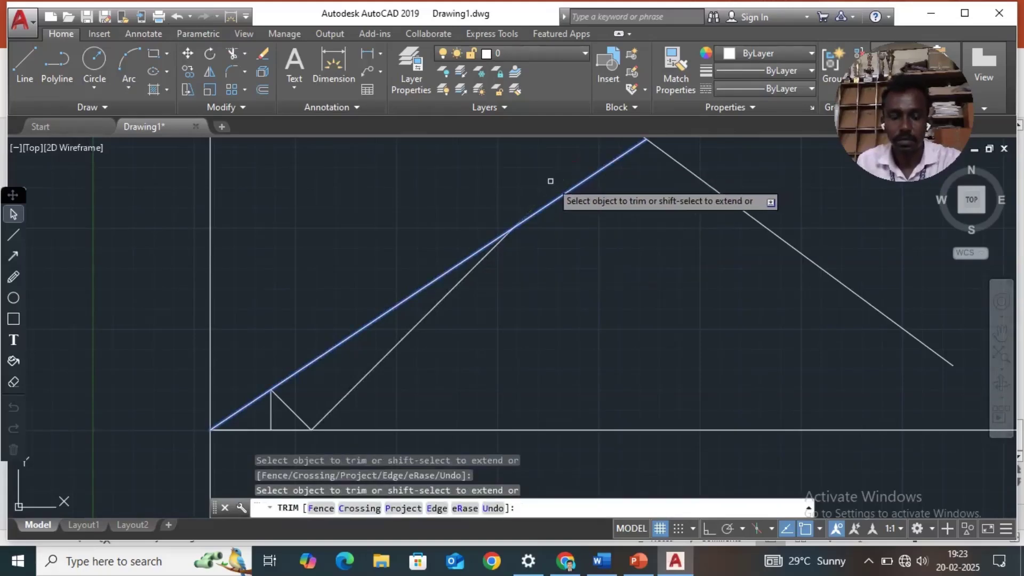
key(Escape)
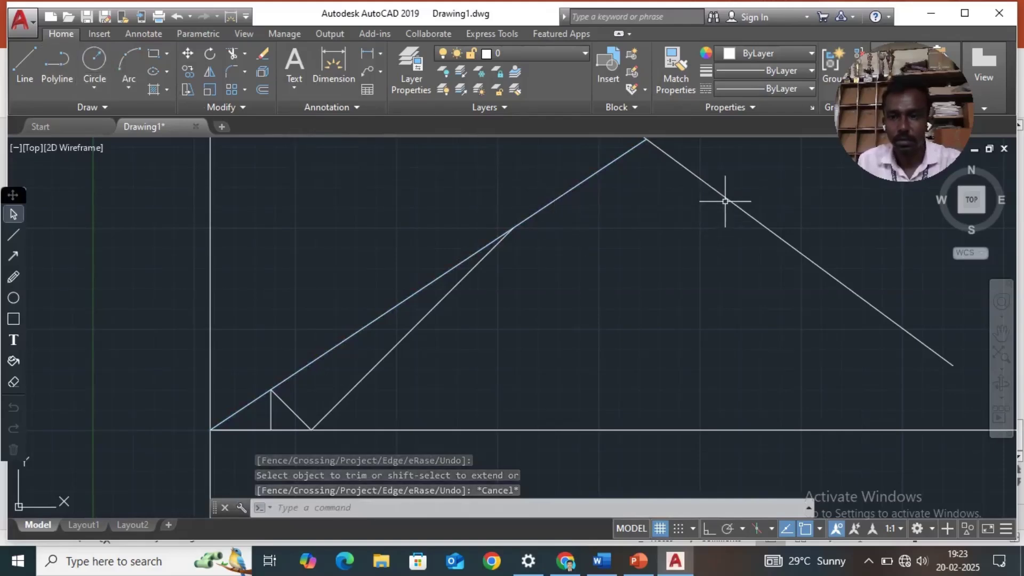
Erase the long descending diagonal line
scroll(618, 236, up, 2)
scroll(617, 236, down, 5)
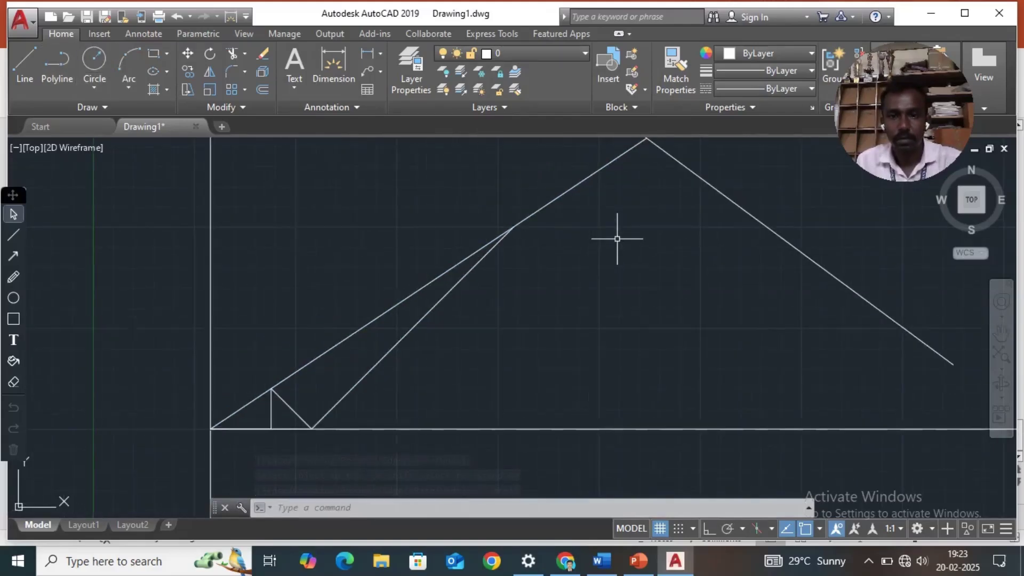
click(658, 221)
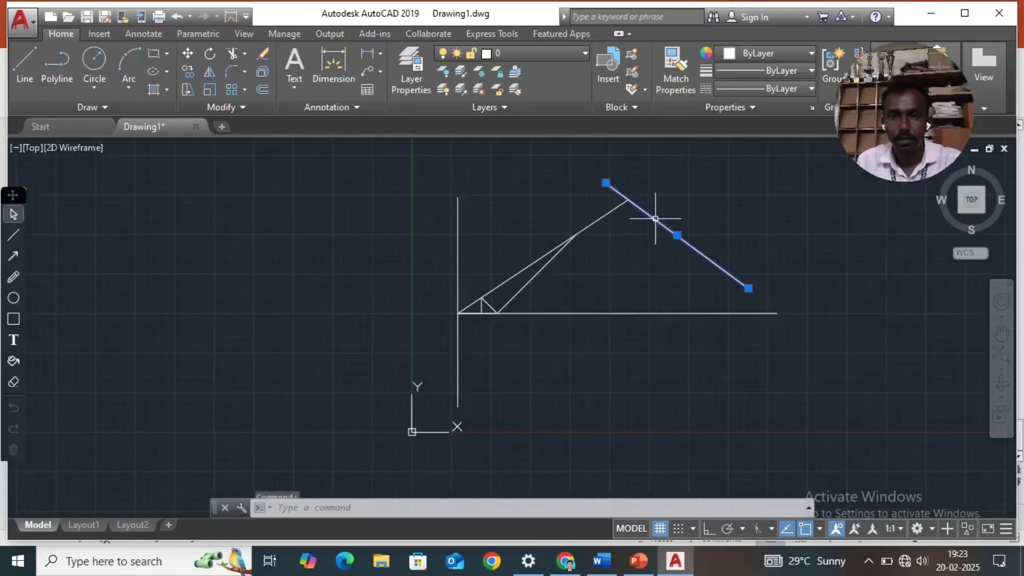
key(Delete)
scroll(584, 232, up, 6)
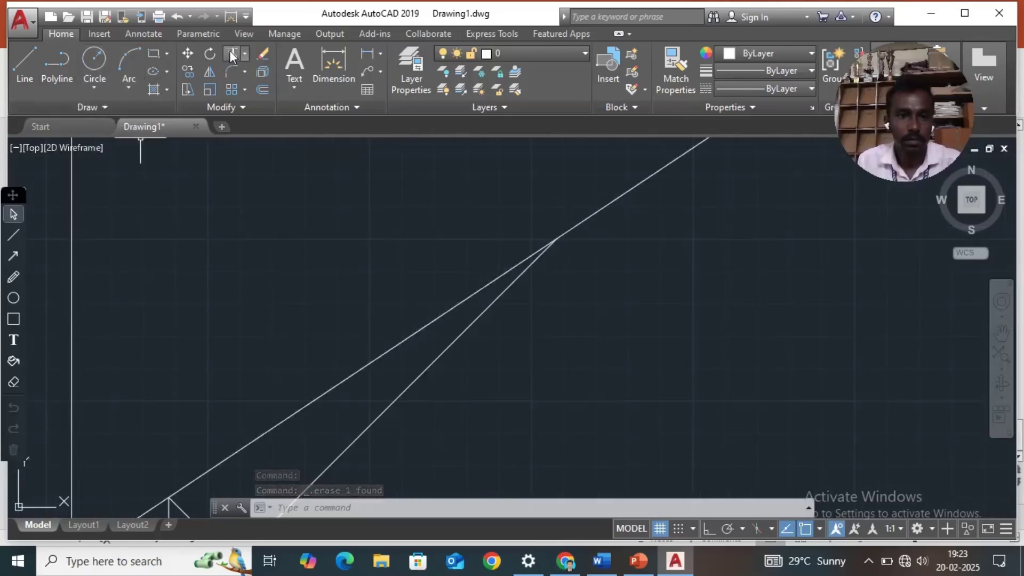
Trim the upper sloping line back to the lower 45° diagonal, closing the peak
click(230, 52)
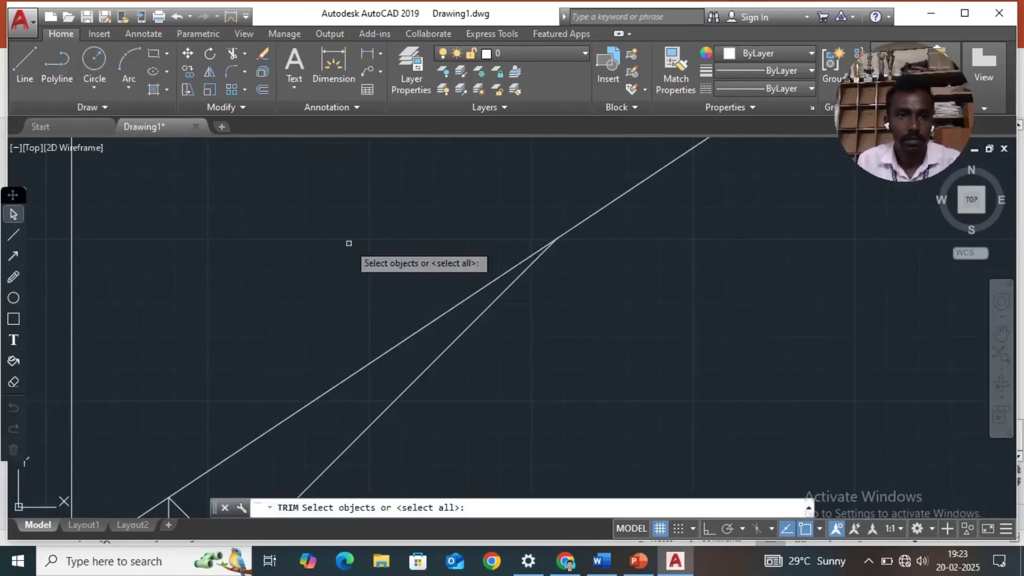
click(476, 321)
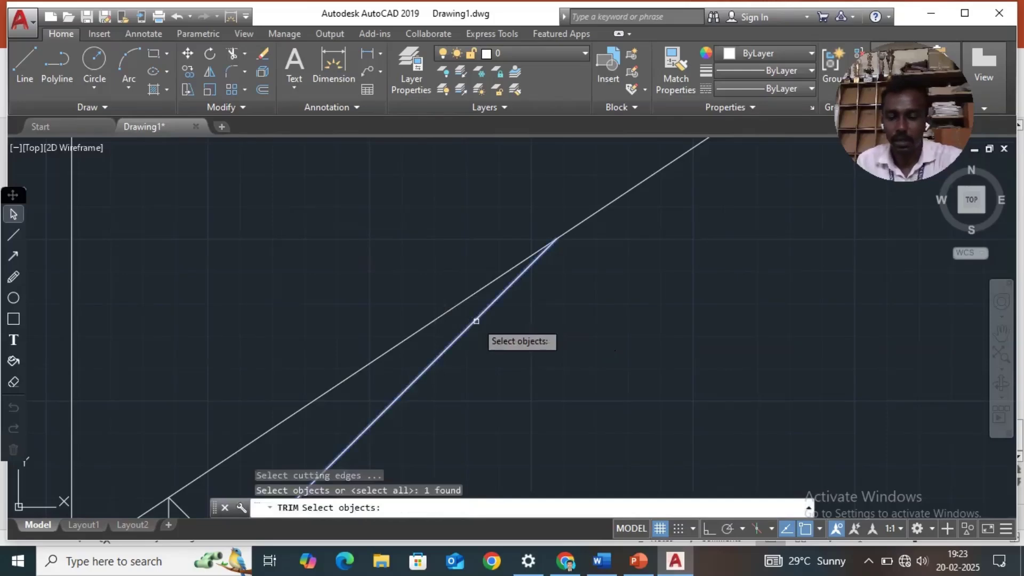
key(Return)
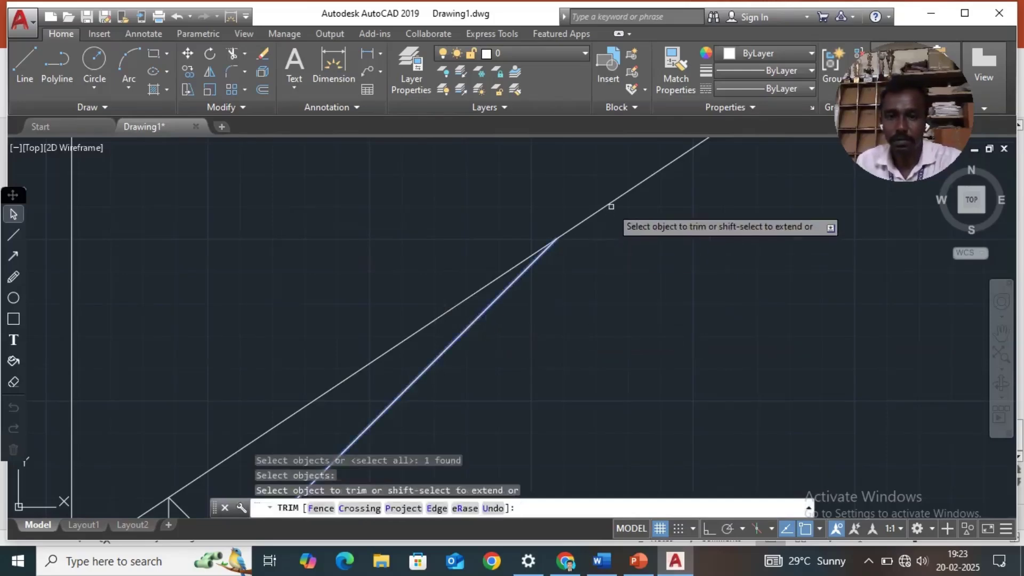
click(610, 203)
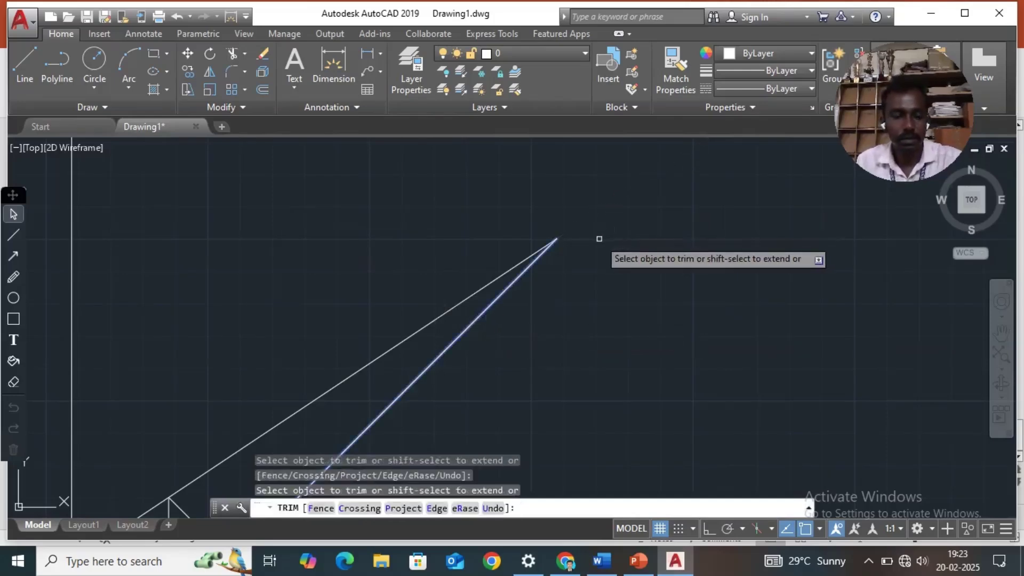
key(Escape)
scroll(587, 243, down, 4)
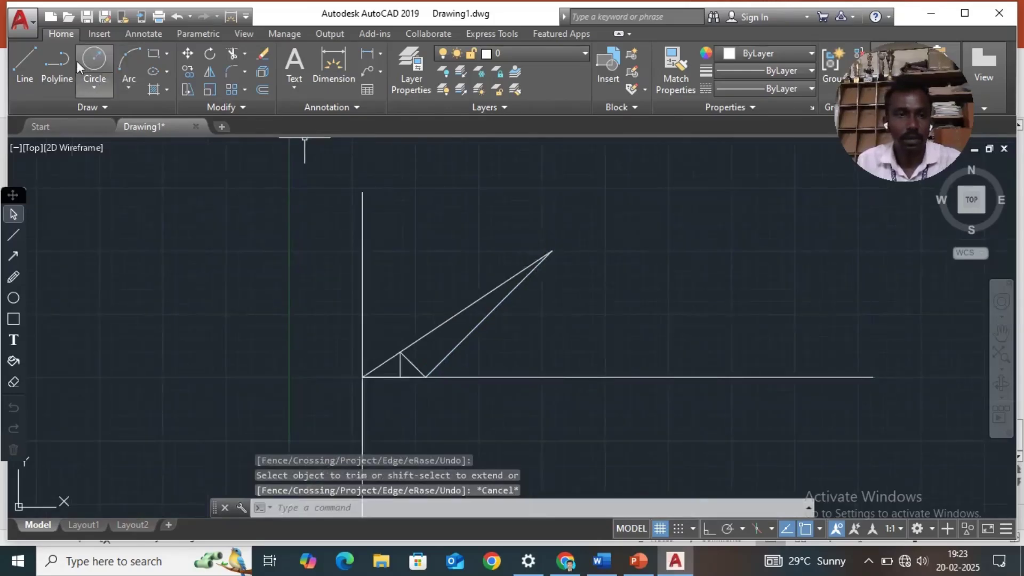
With Ortho on, draw a vertical line from the triangle's apex down to the baseline
click(27, 62)
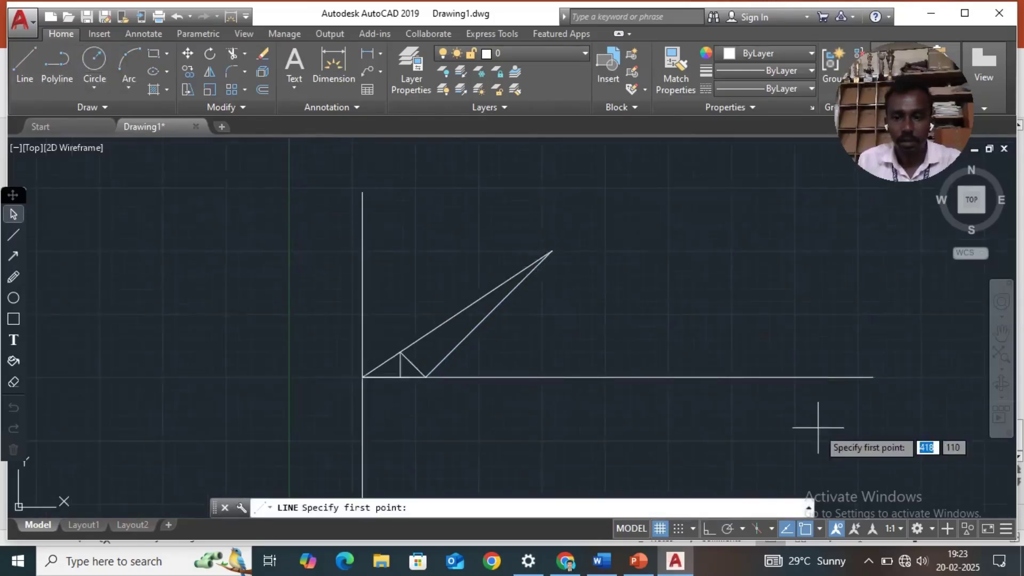
click(708, 530)
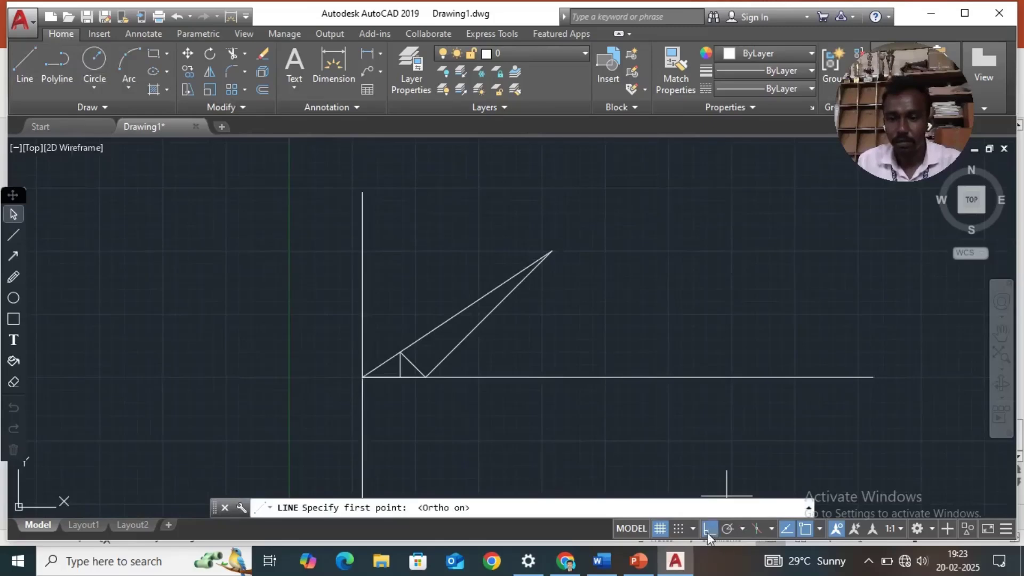
click(552, 250)
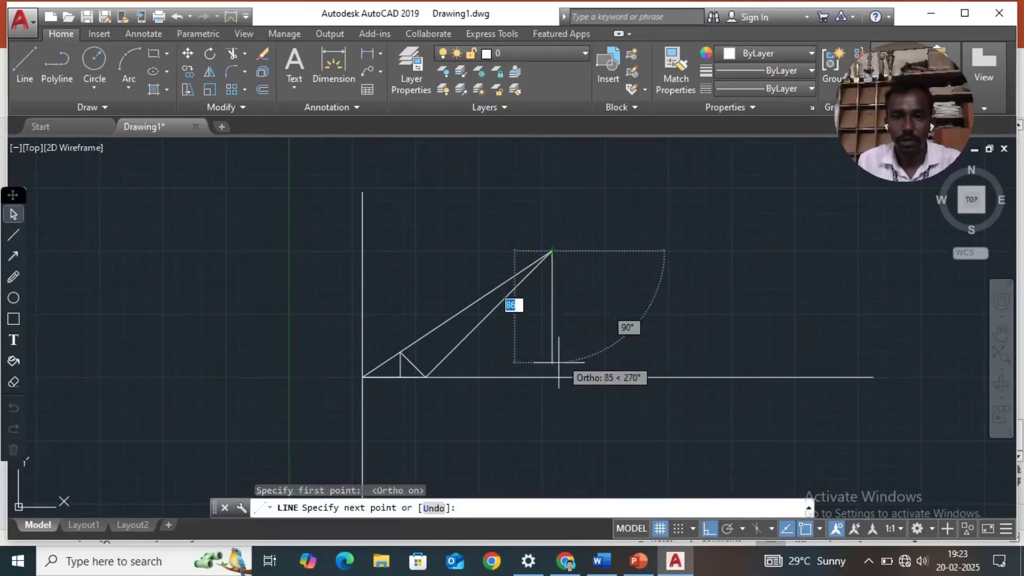
click(552, 377)
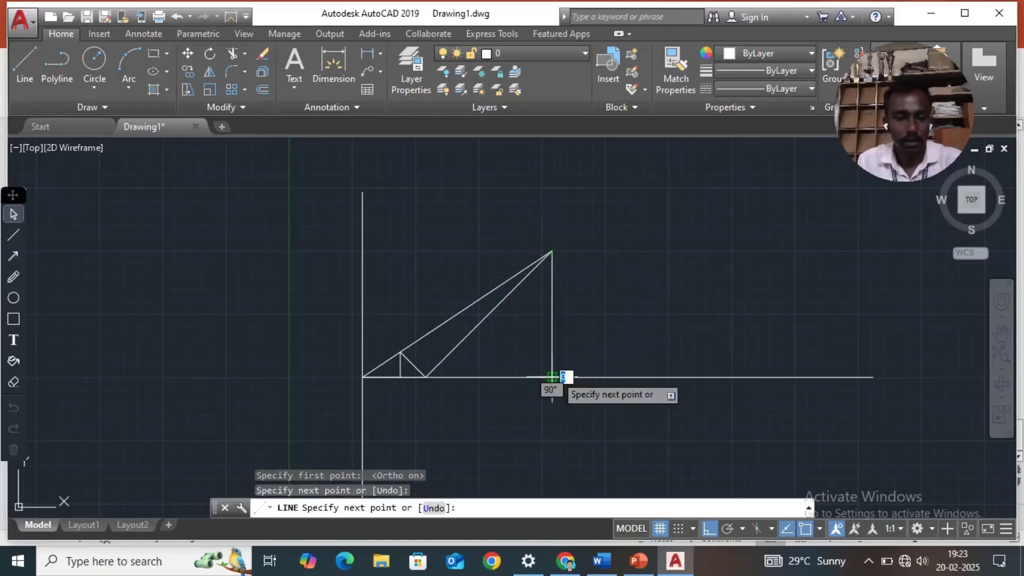
key(Escape)
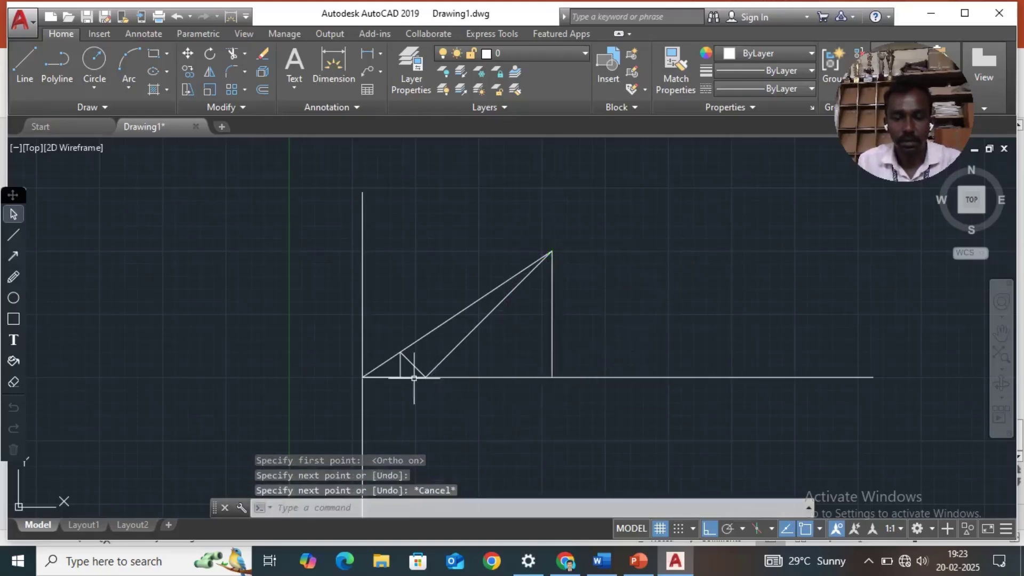
scroll(522, 399, up, 2)
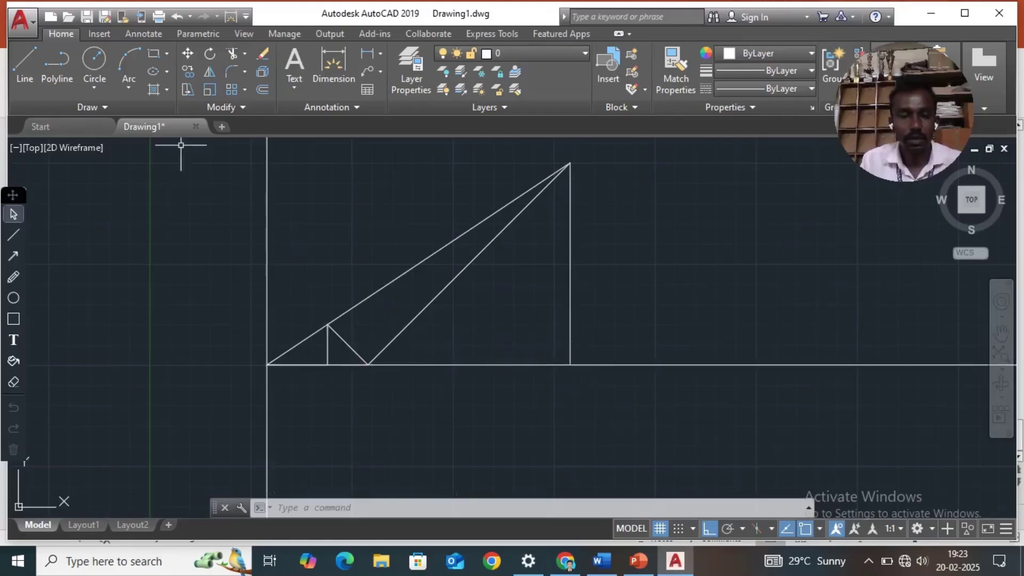
Draw an axis-endpoint ellipse along the baseline to the vertical line, tangent to the sloping line
click(166, 71)
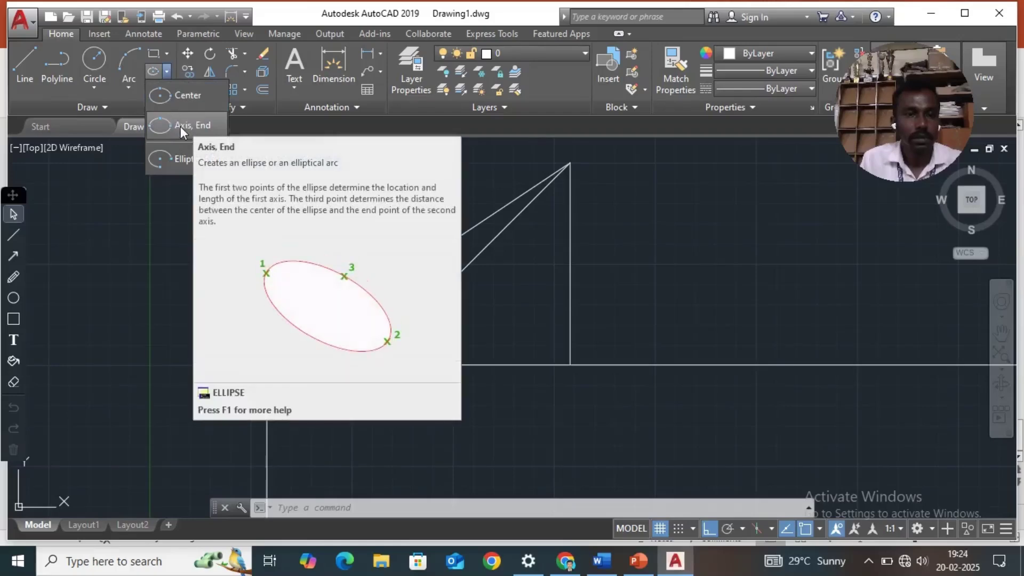
click(180, 127)
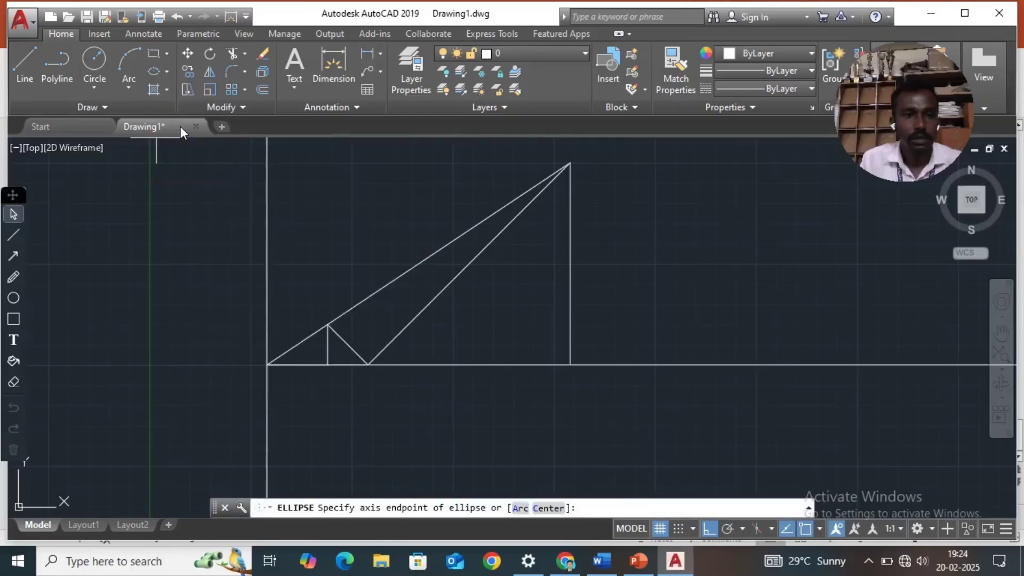
click(327, 364)
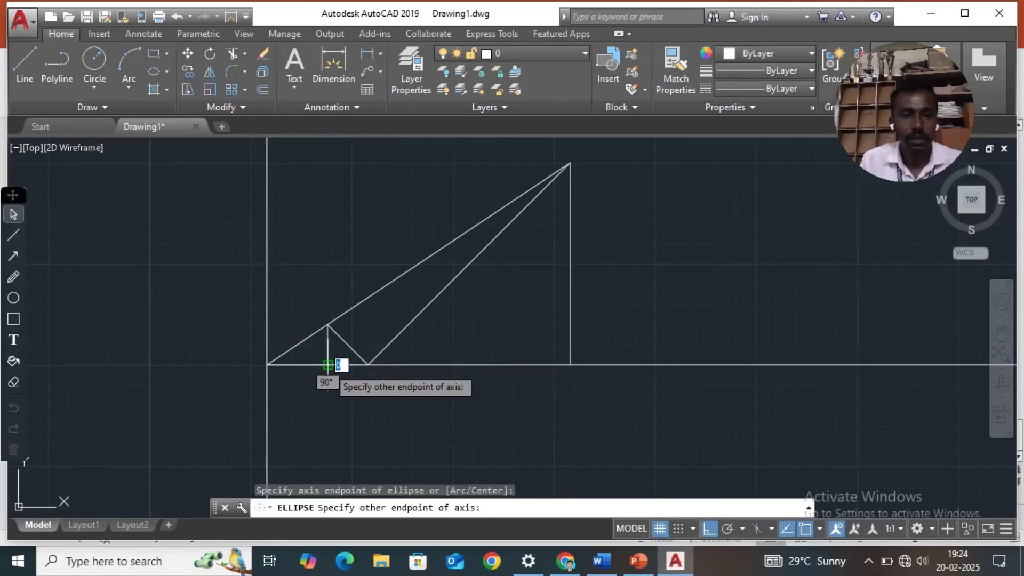
click(570, 366)
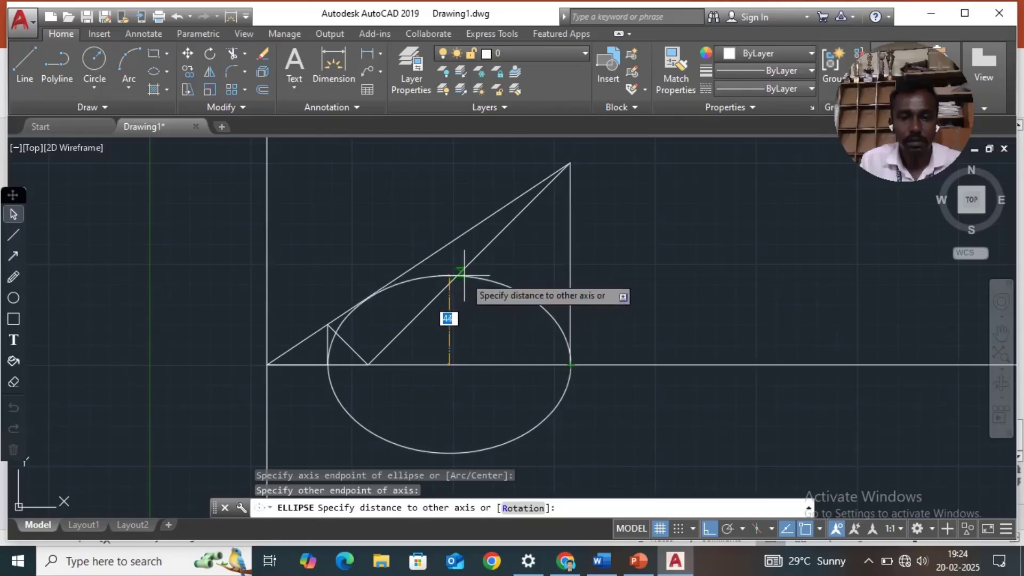
scroll(455, 274, up, 3)
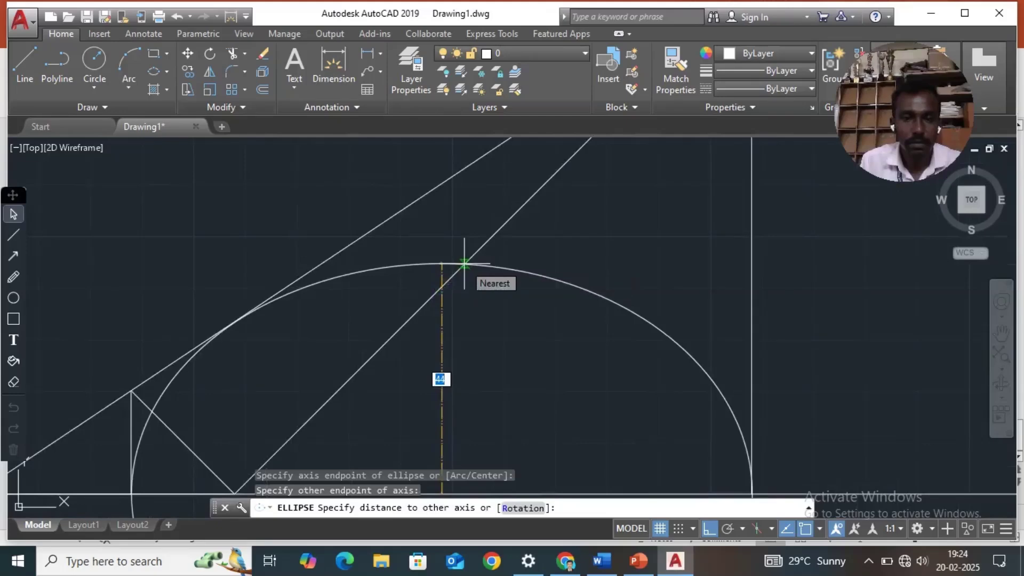
click(465, 264)
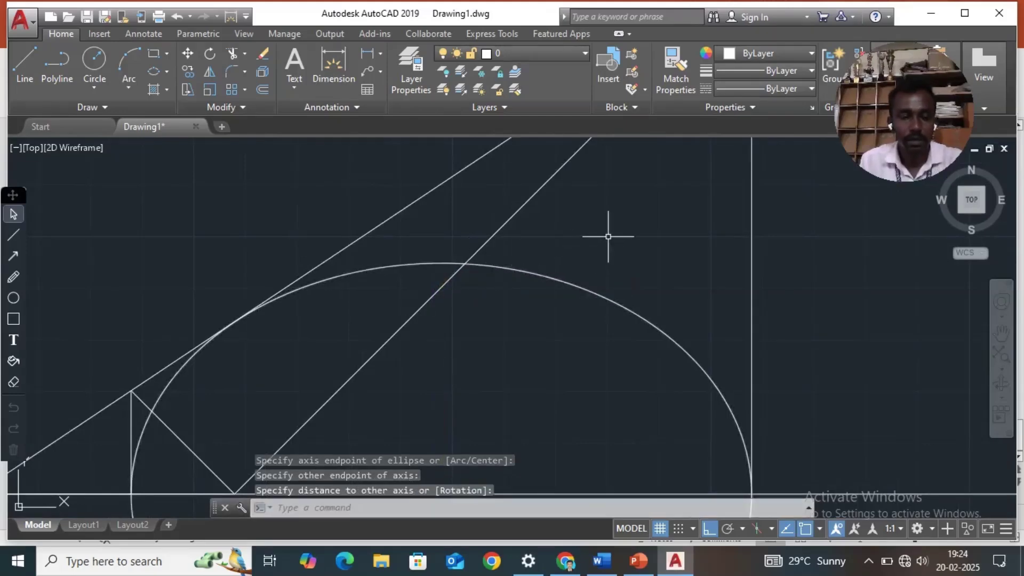
key(Escape)
scroll(556, 247, down, 3)
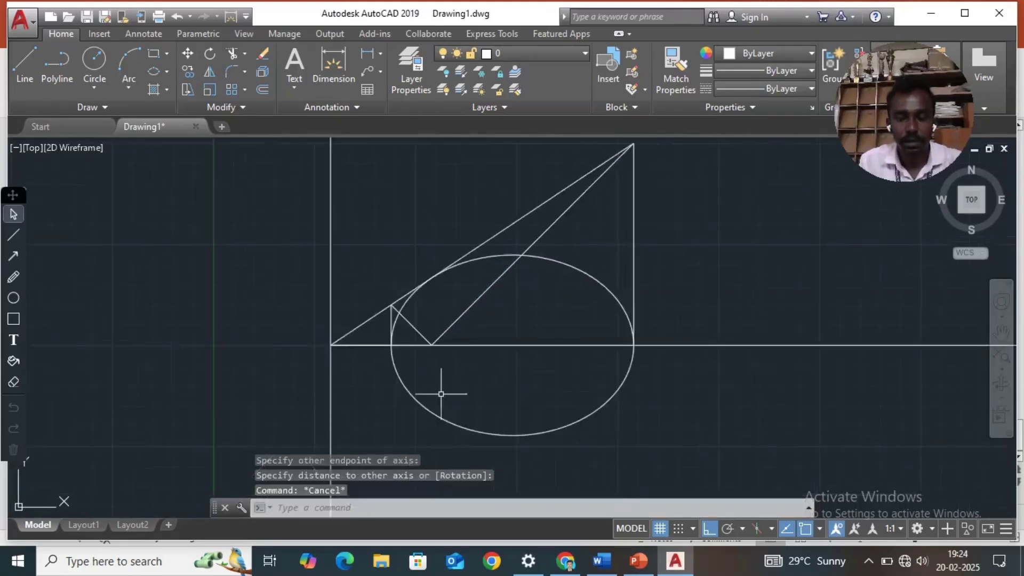
scroll(414, 416, down, 2)
scroll(422, 411, up, 4)
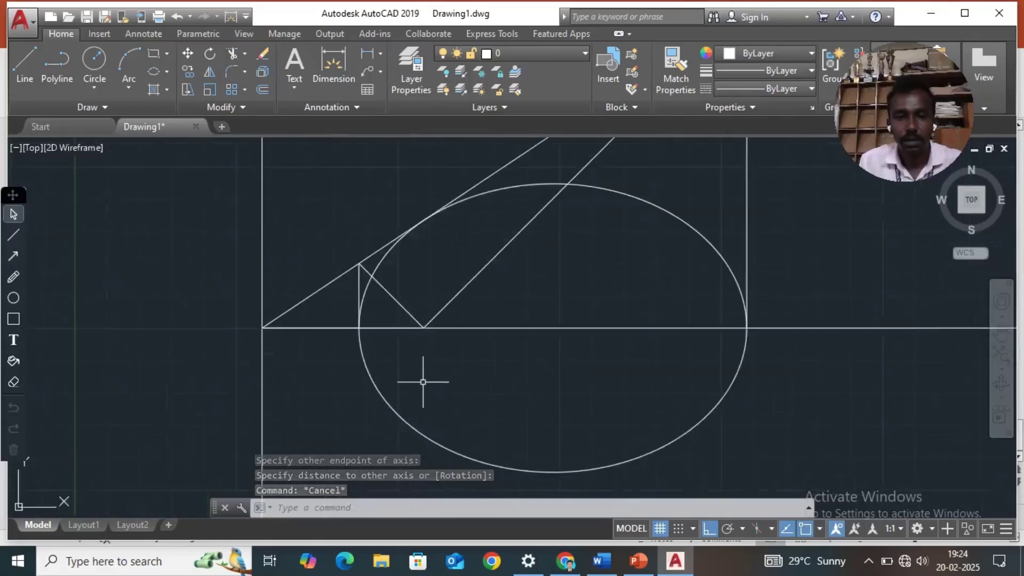
scroll(413, 360, down, 2)
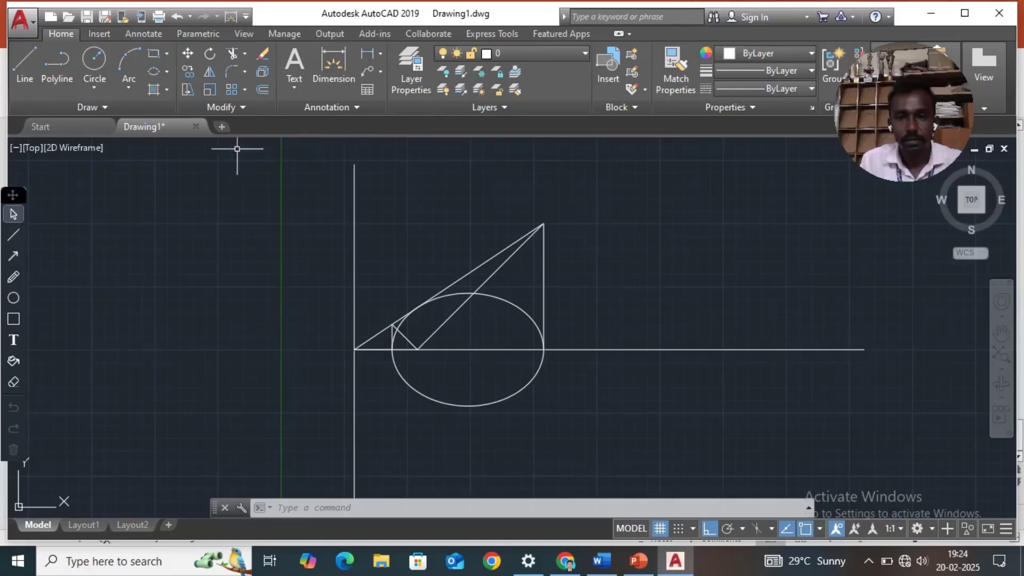
Start 5-unit-high, unrotated single-line text above the directrix for the D1 label
click(292, 91)
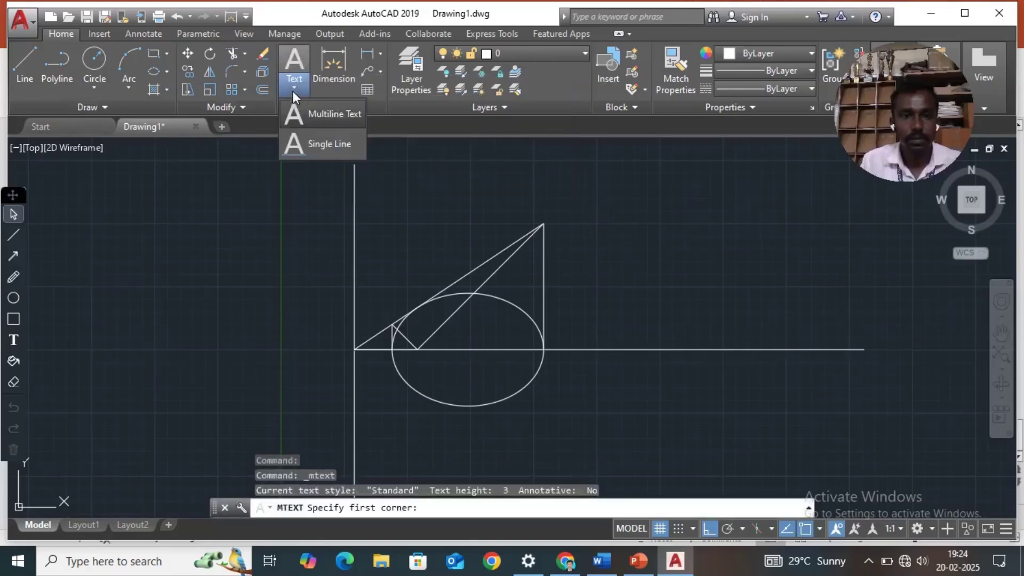
click(332, 152)
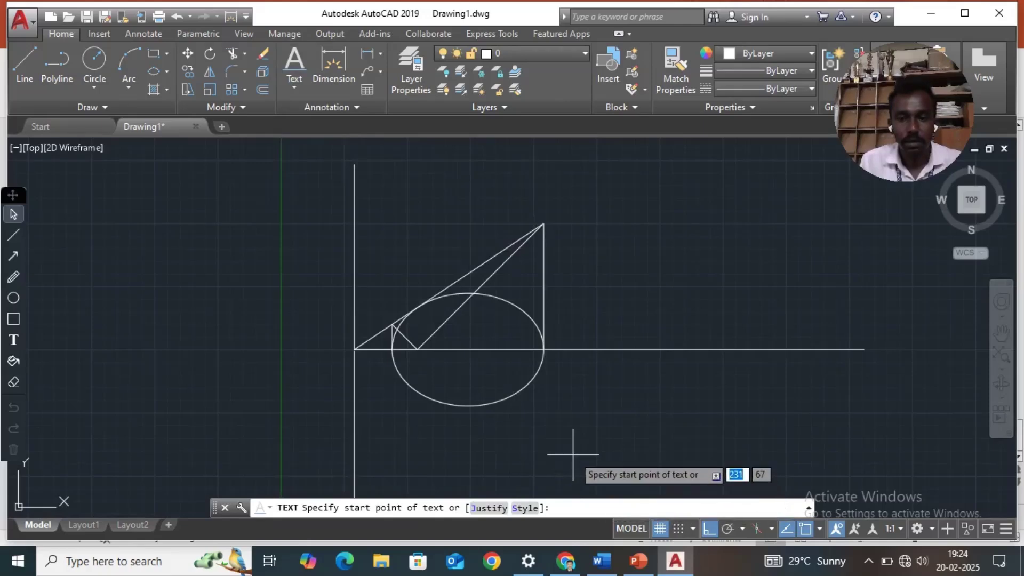
click(339, 180)
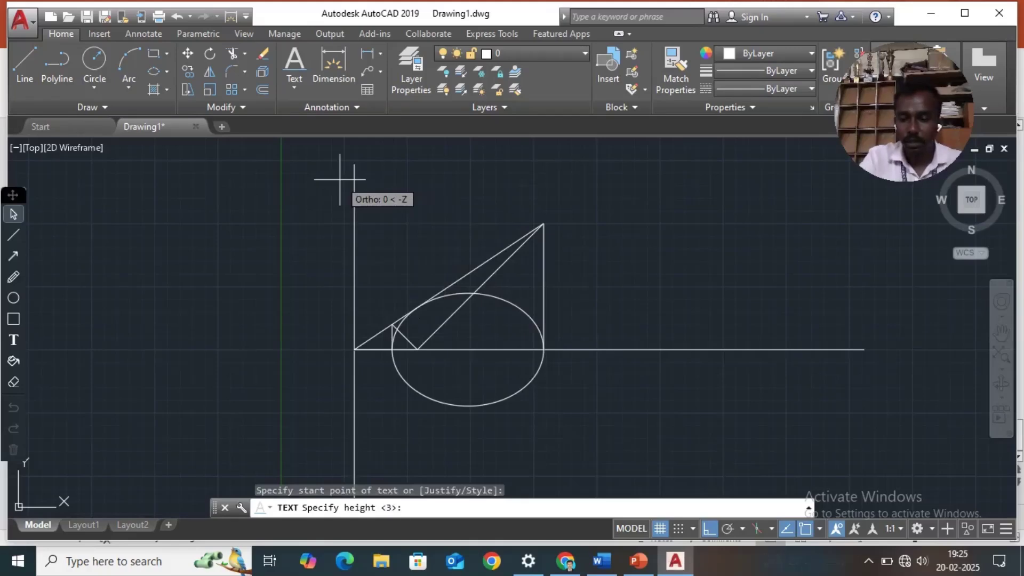
text(5)
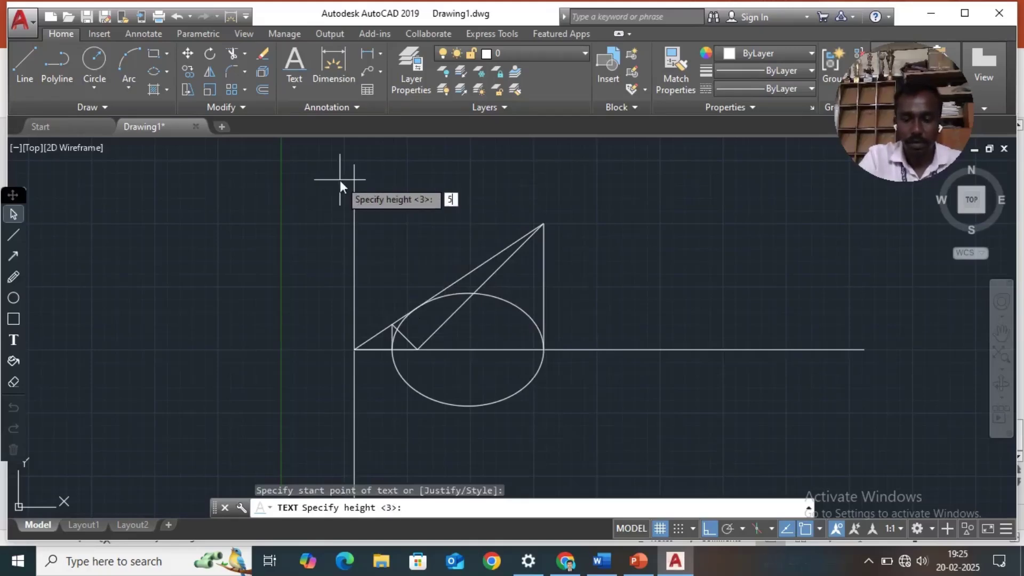
key(Return)
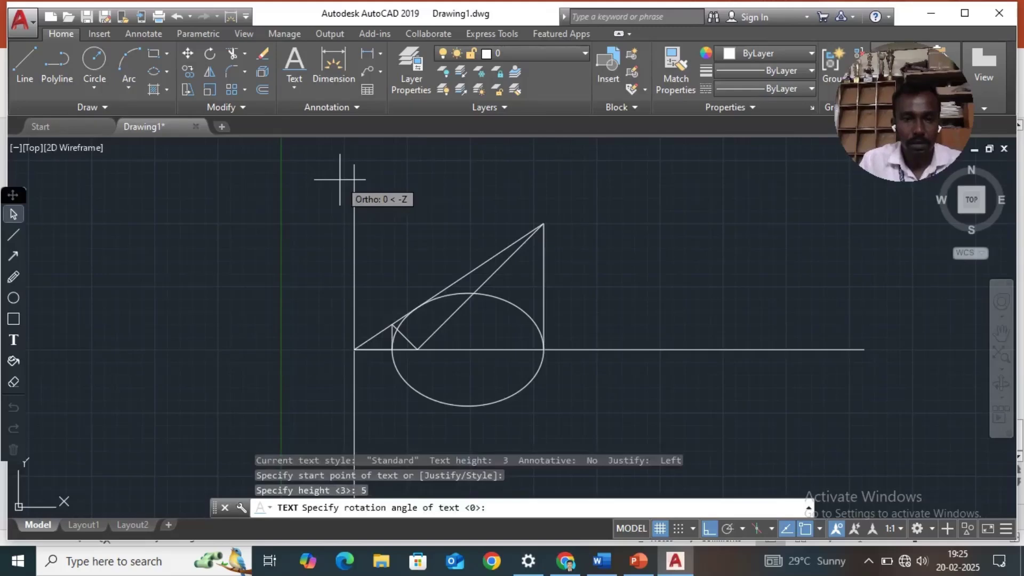
key(Return)
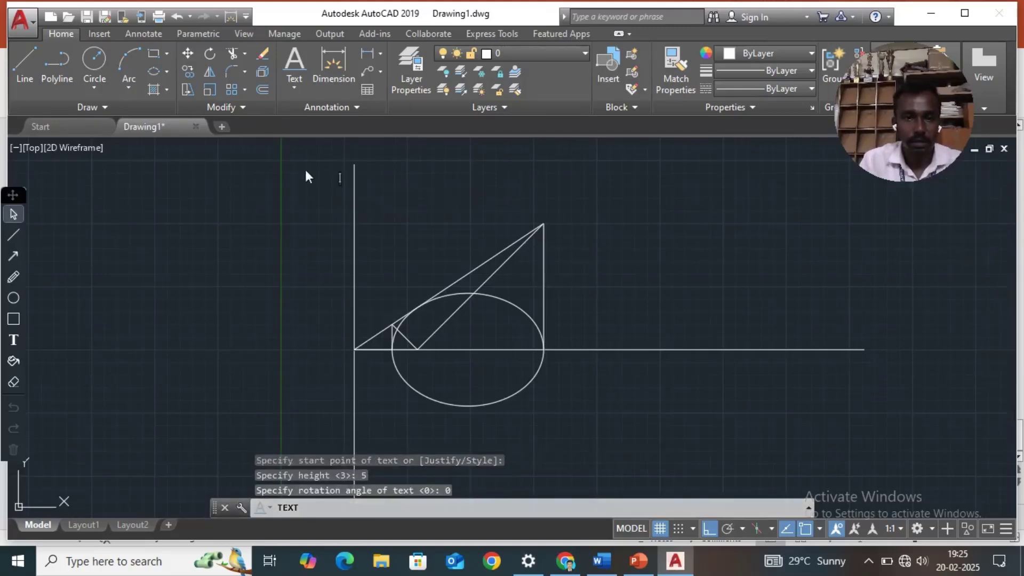
text(d)
key(BackSpace)
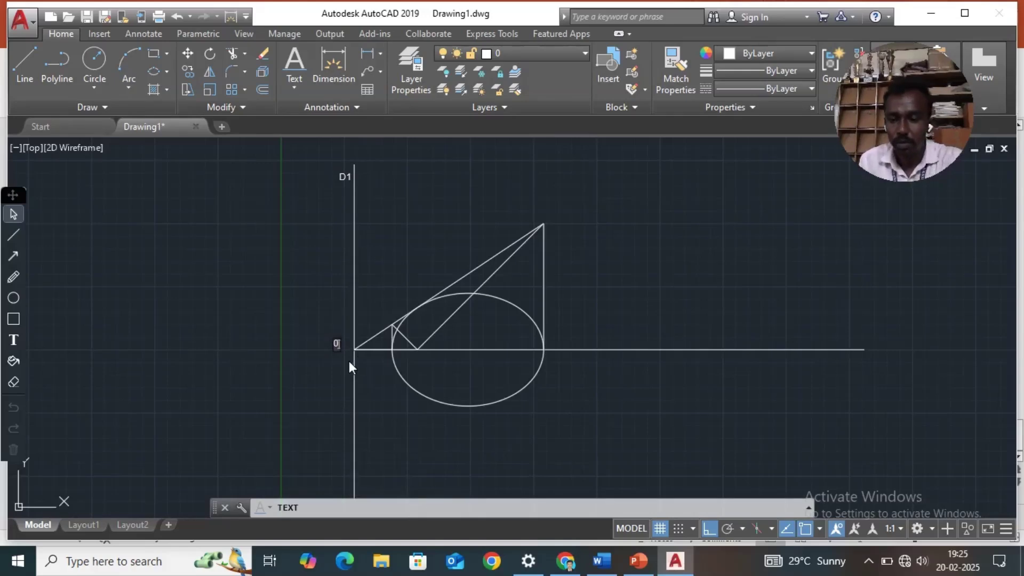
Place a label (typed P2) near the bottom end of the directrix
scroll(348, 367, down, 2)
scroll(322, 454, up, 4)
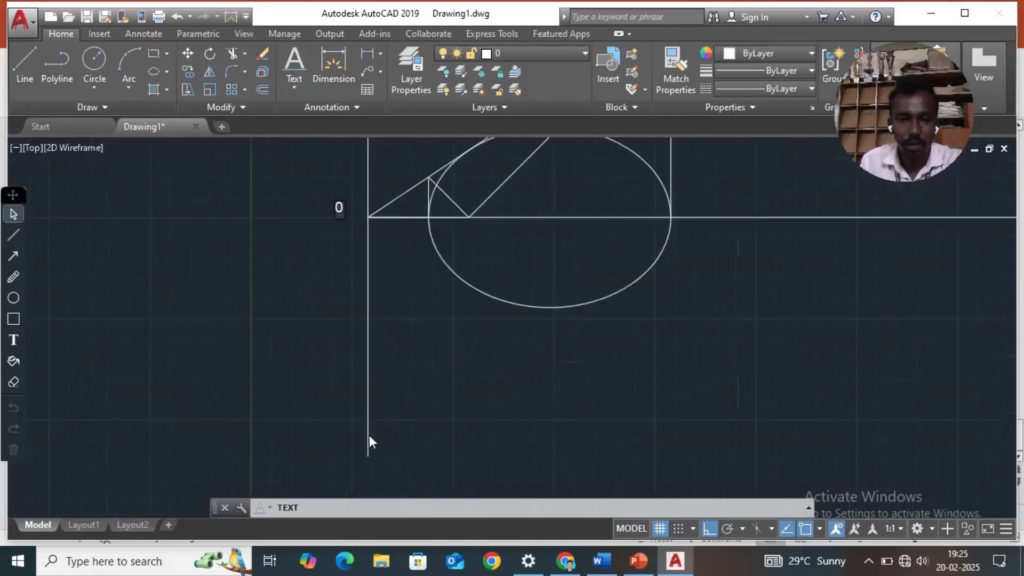
click(342, 423)
text(P)
text(2)
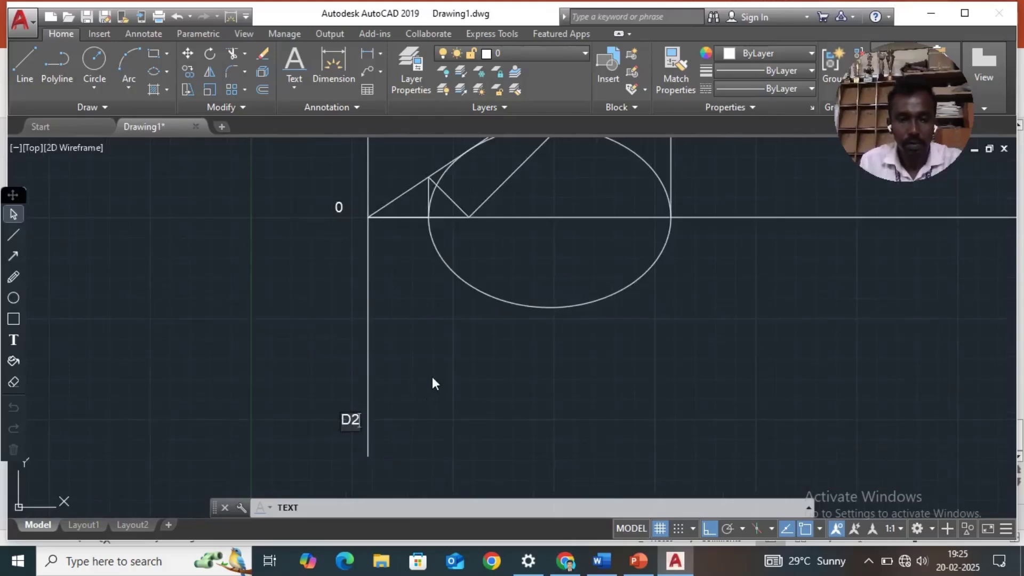
scroll(435, 368, up, 5)
scroll(436, 365, down, 7)
scroll(463, 209, up, 2)
key(Return)
key(Return)
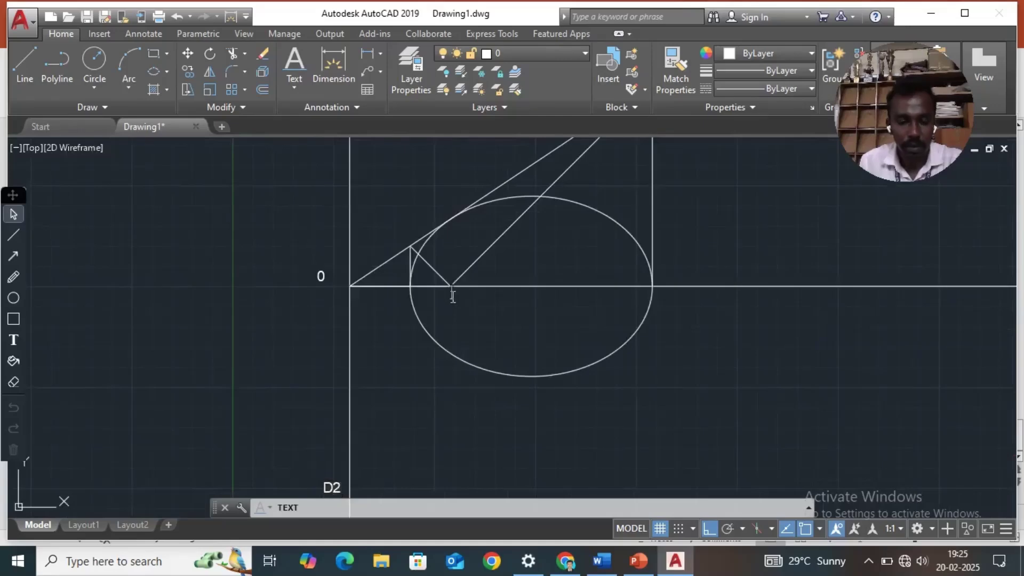
Label the point F below the baseline and start the V1 label to its left
click(453, 297)
text(F)
key(BackSpace)
text(F)
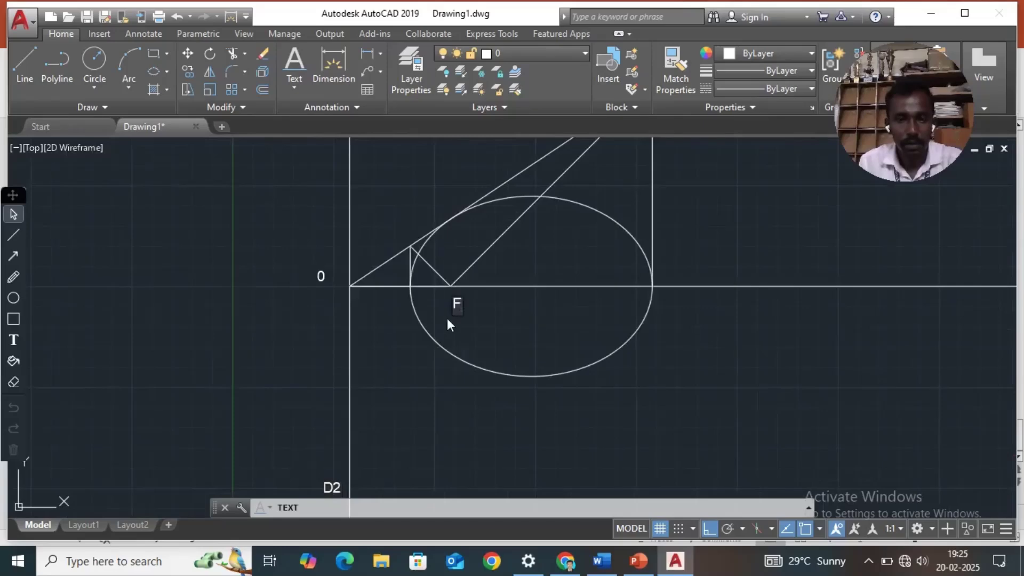
click(393, 302)
text(M)
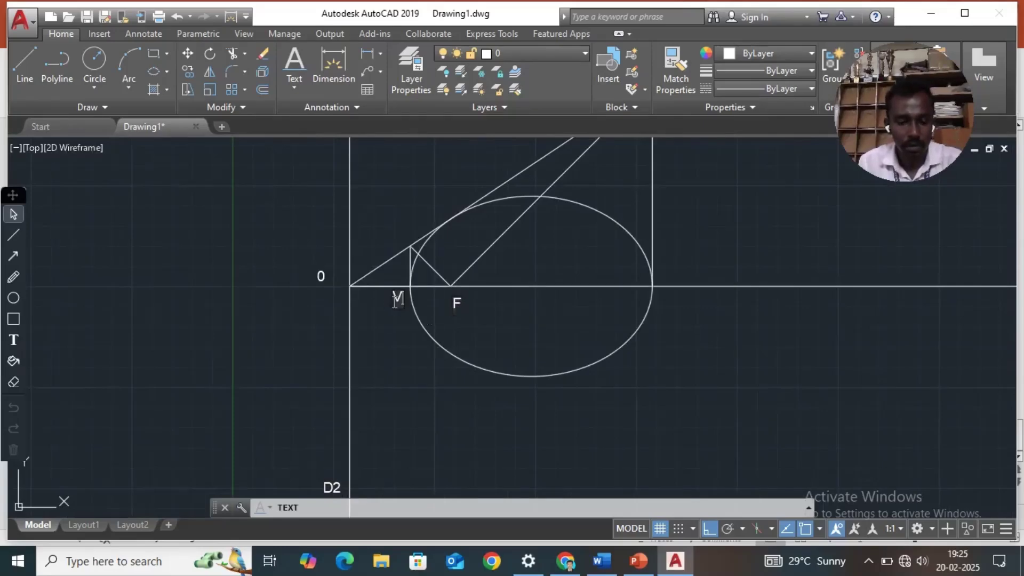
Add the V2 label right of the ellipse and G at the triangle apex
click(668, 293)
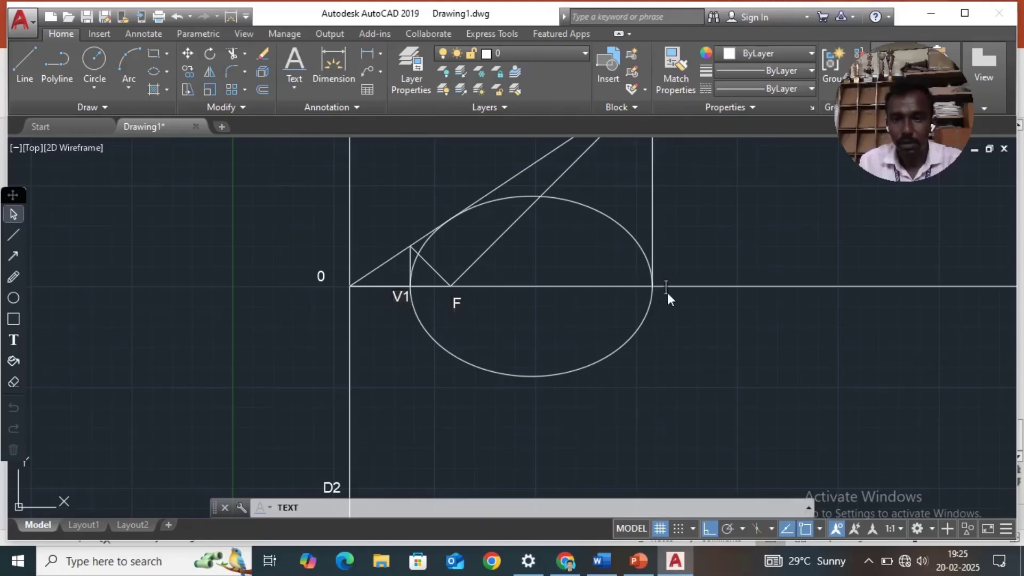
text(V2)
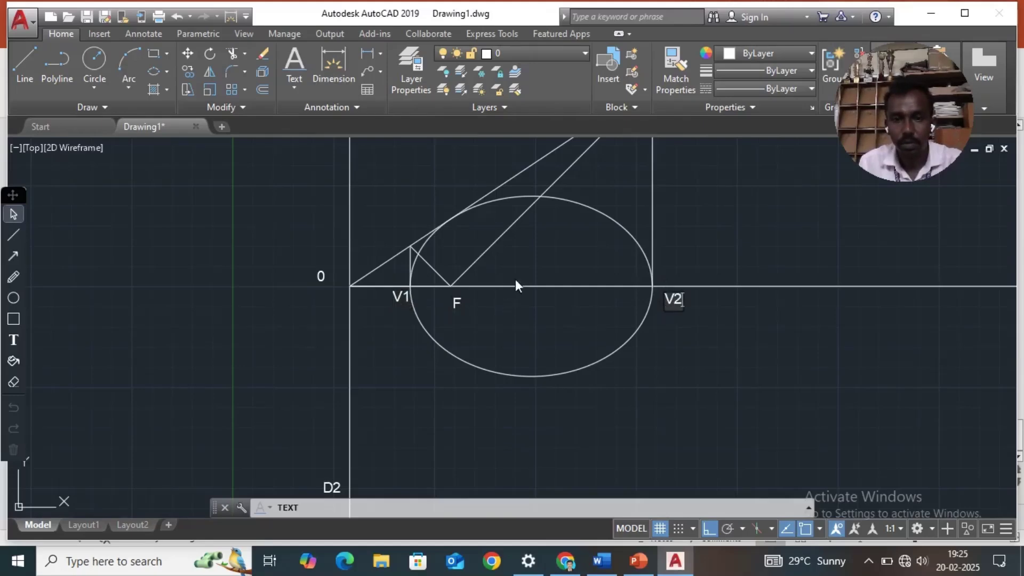
scroll(515, 285, up, 2)
scroll(542, 270, down, 4)
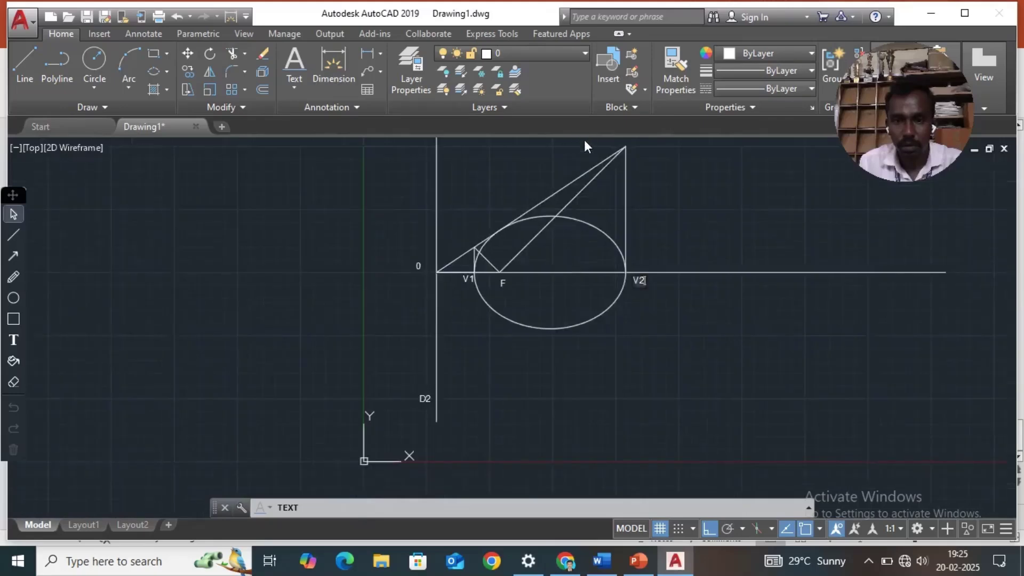
scroll(592, 152, down, 2)
scroll(619, 147, up, 5)
key(Escape)
text(G)
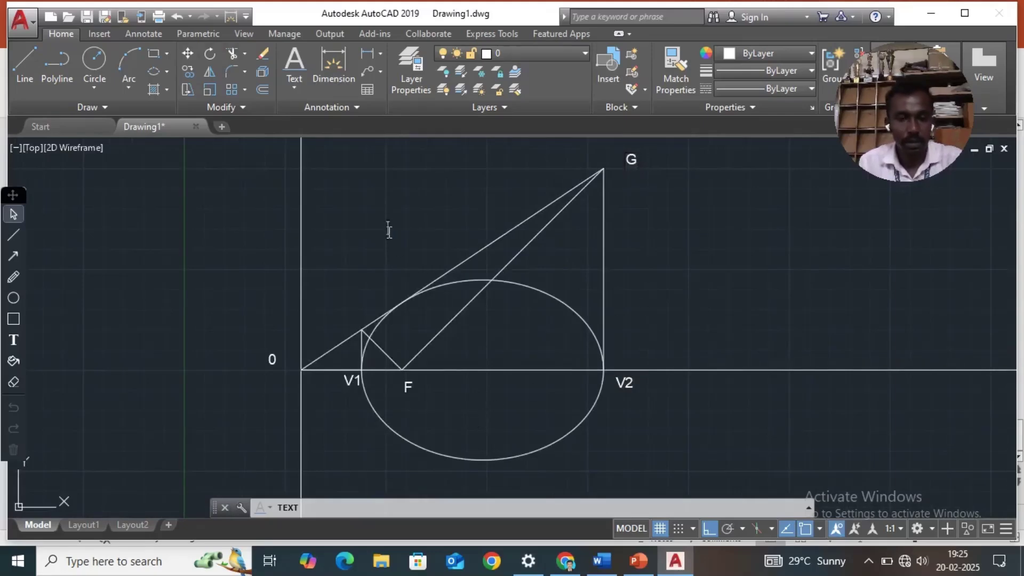
key(Escape)
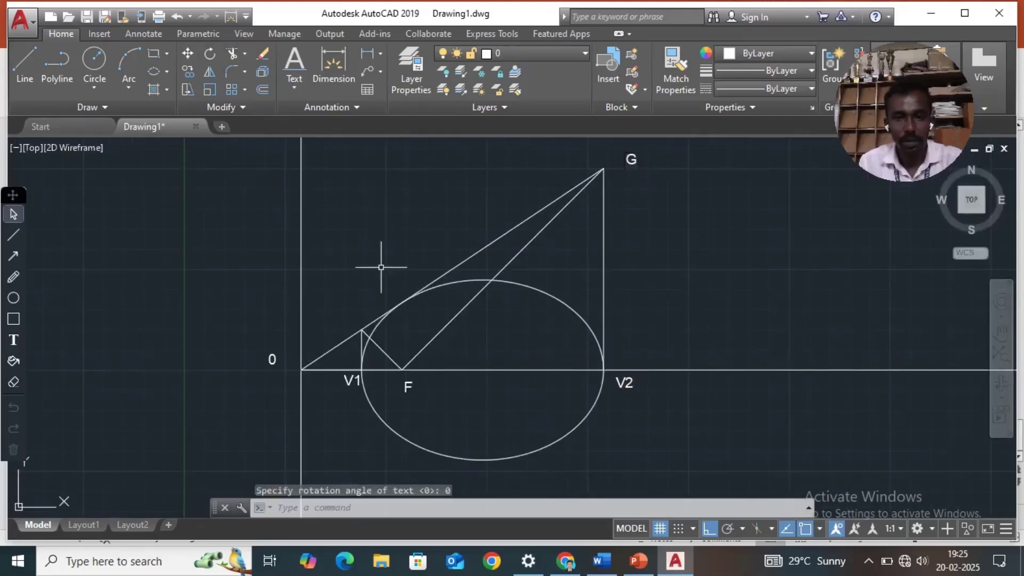
Add a 30 linear dimension from O to V1 below the ellipse
click(335, 67)
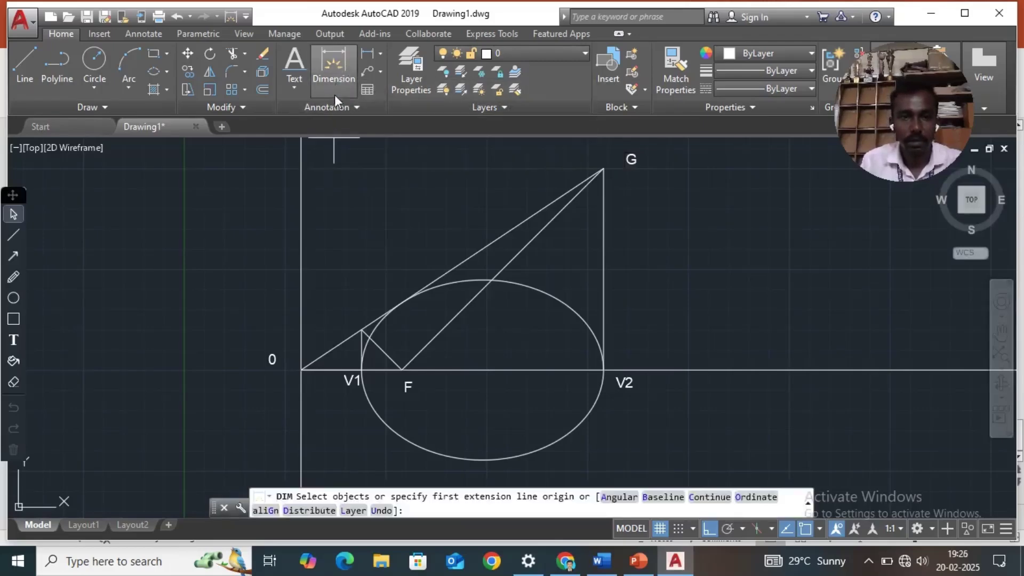
click(331, 72)
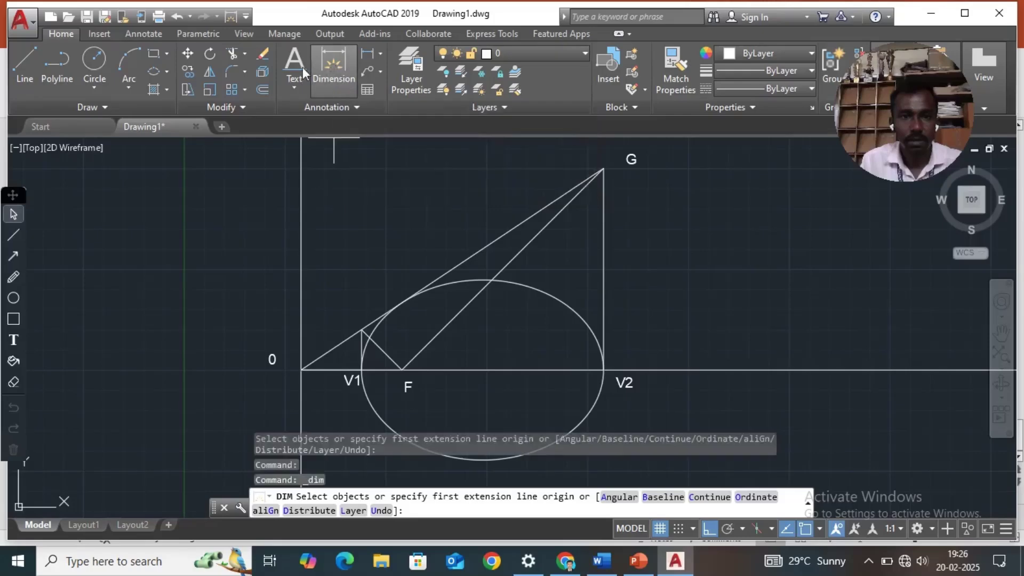
click(144, 34)
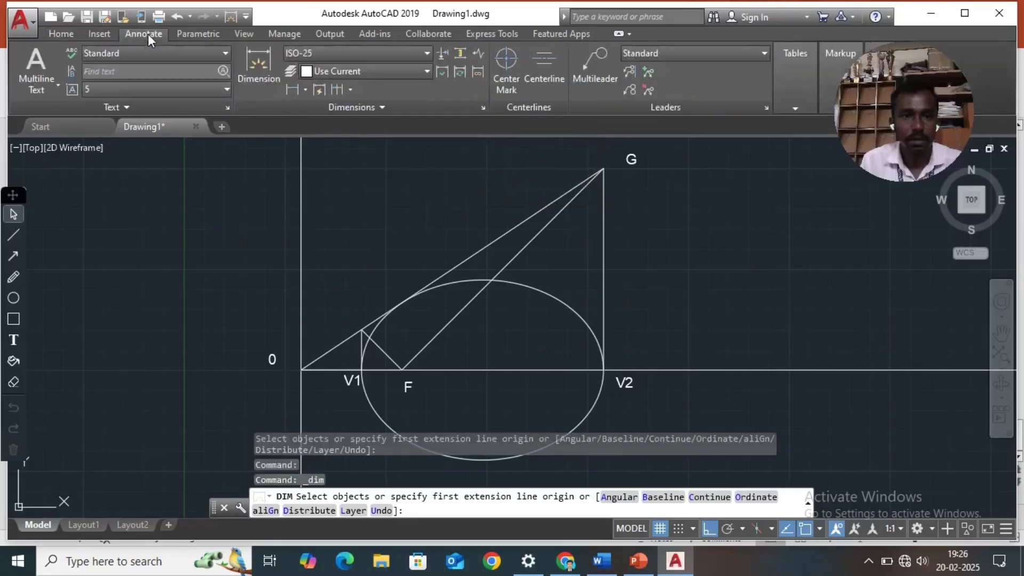
click(293, 90)
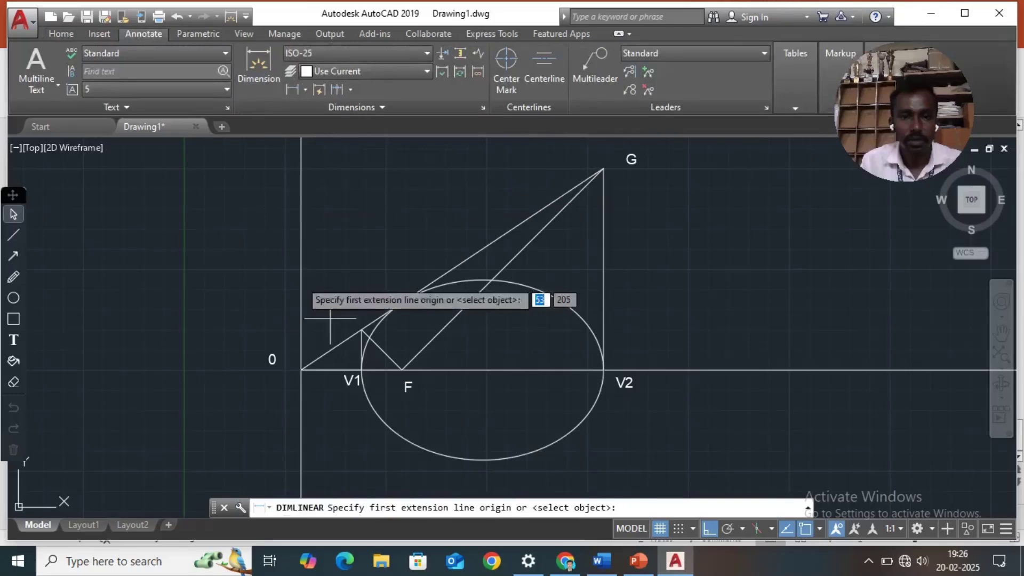
click(301, 369)
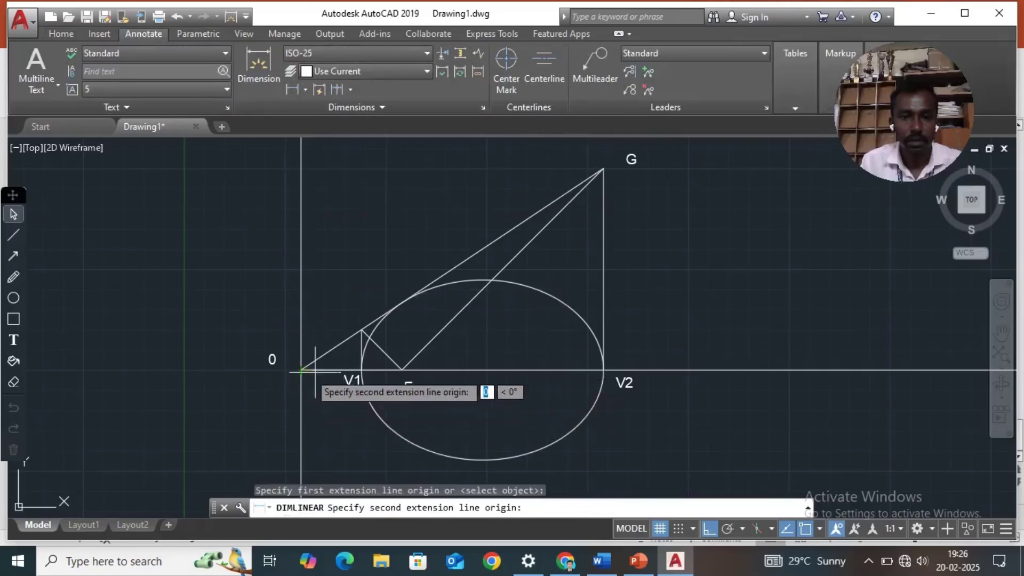
click(361, 370)
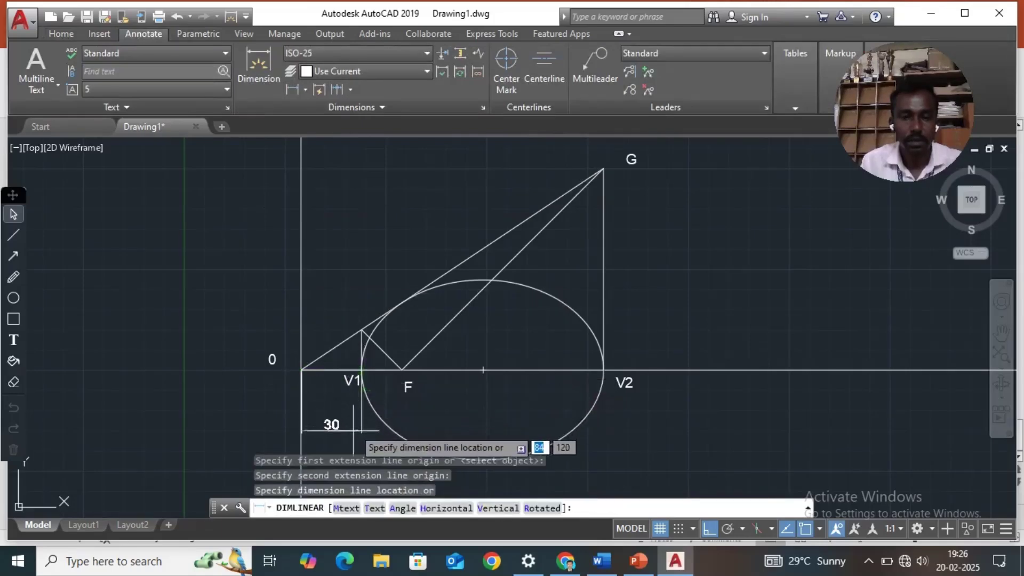
click(356, 429)
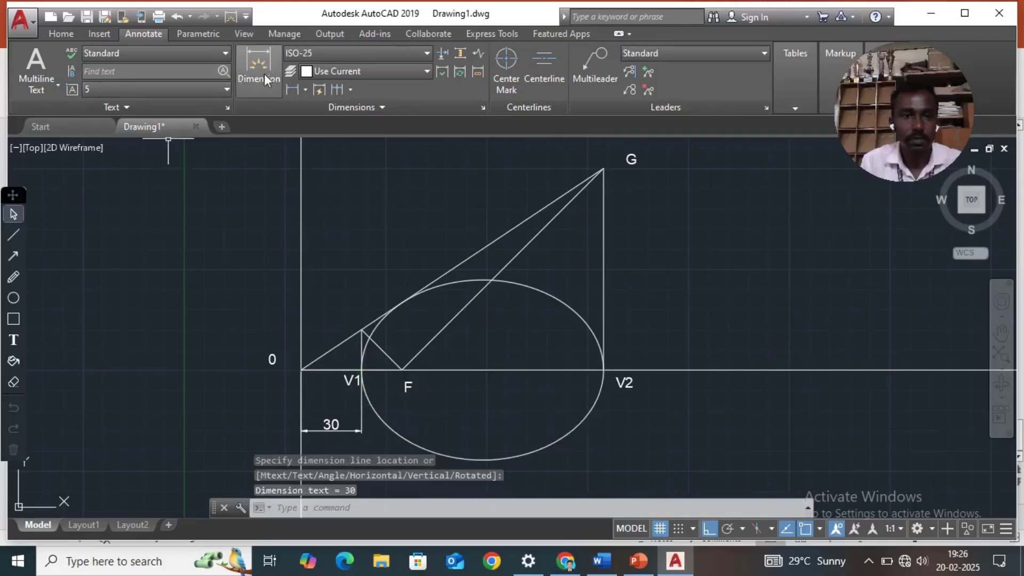
Add the 20 linear dimension between V1 and F beside the 30
click(291, 88)
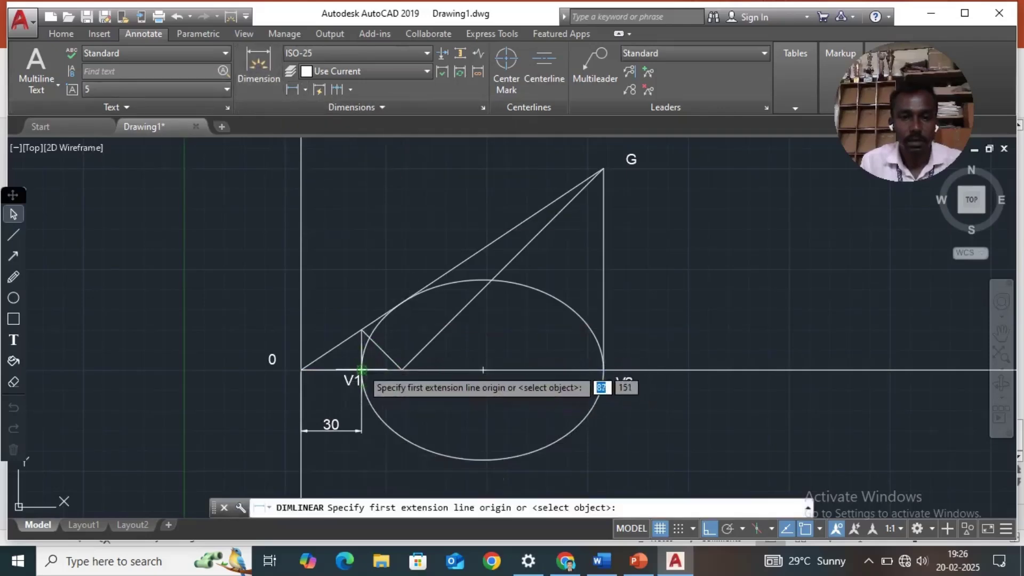
click(401, 369)
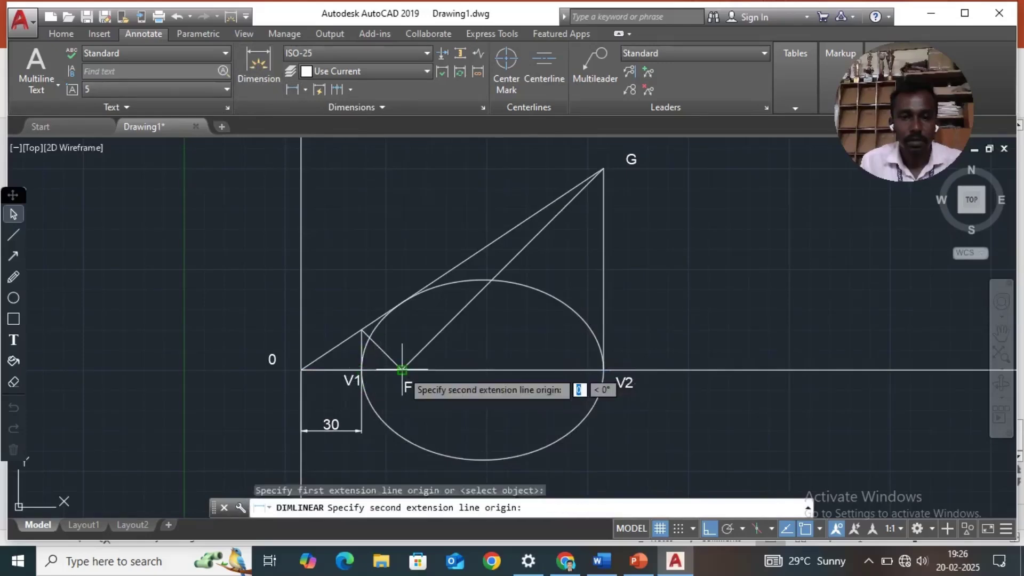
click(361, 369)
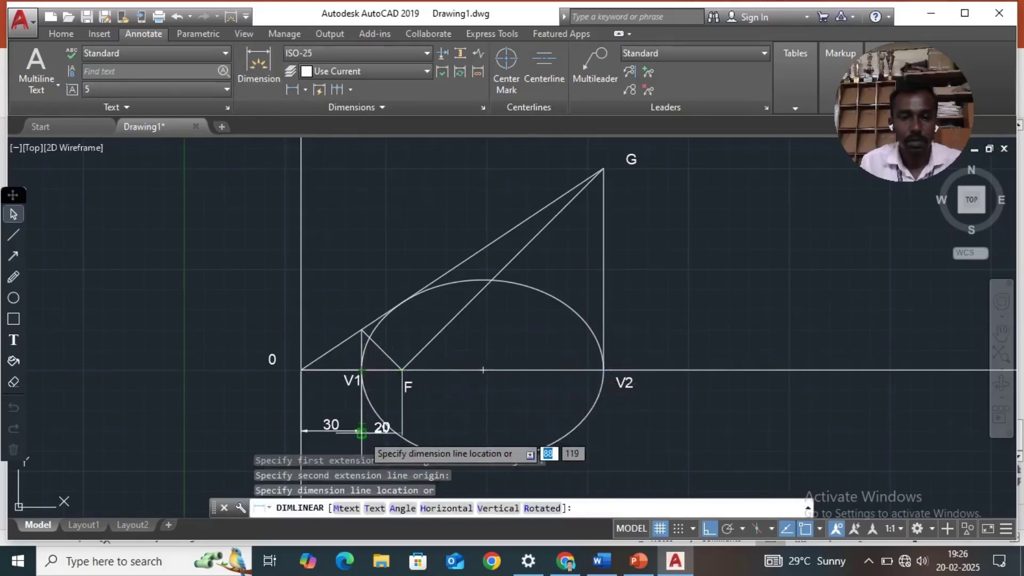
click(362, 431)
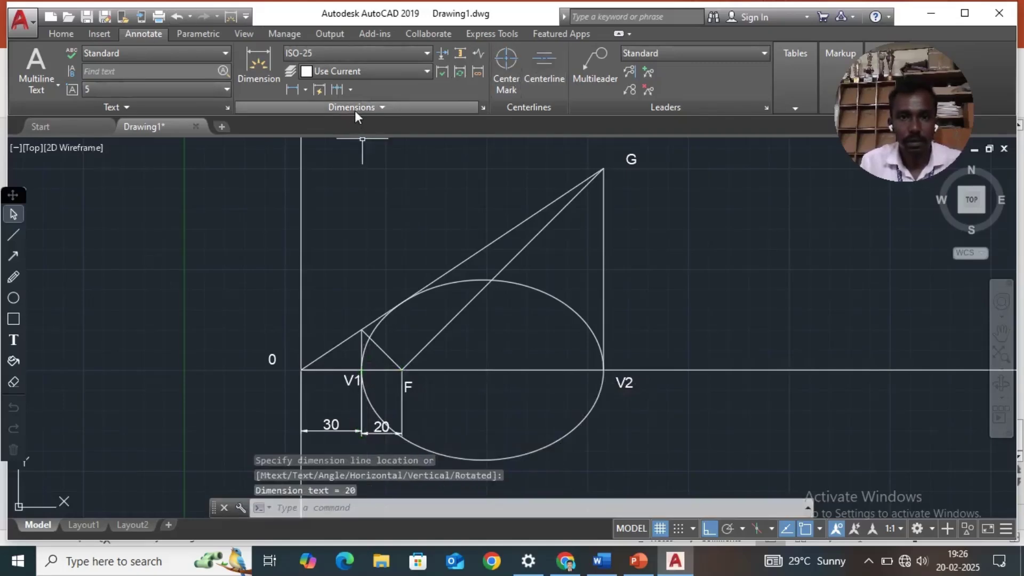
click(263, 72)
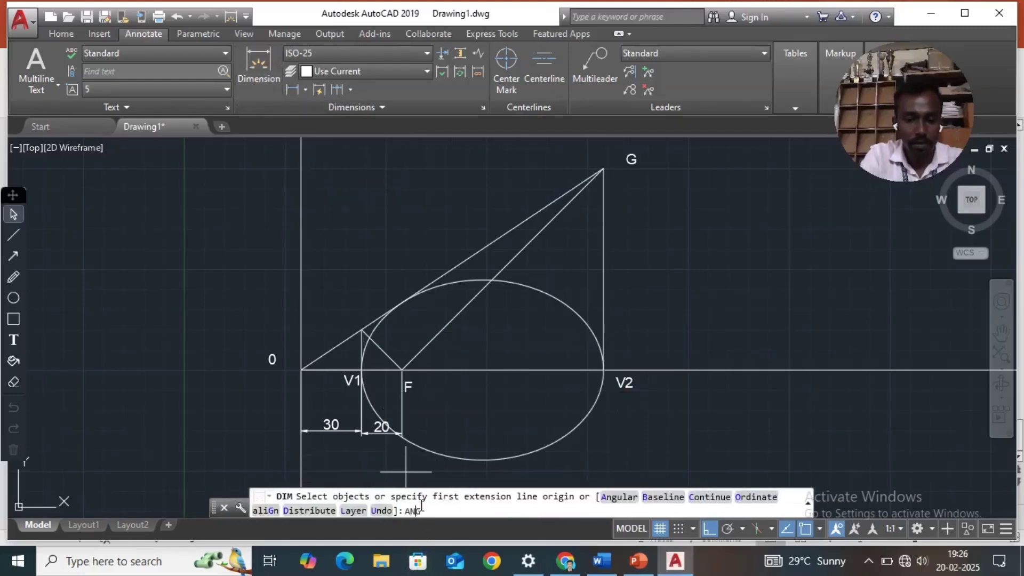
Dimension the 90° angle at F between line F–G and the short line
text(ANGULAR)
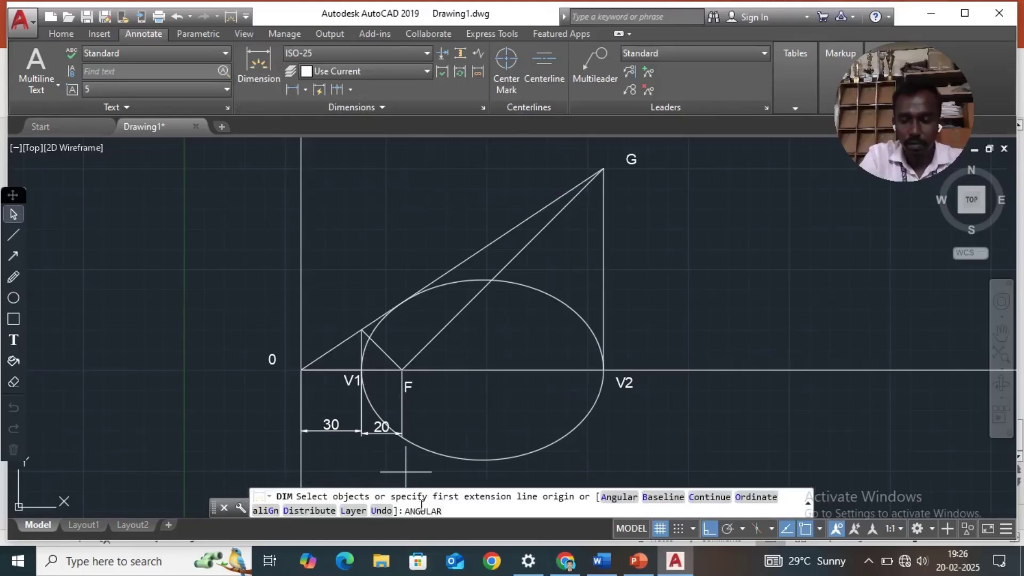
key(Return)
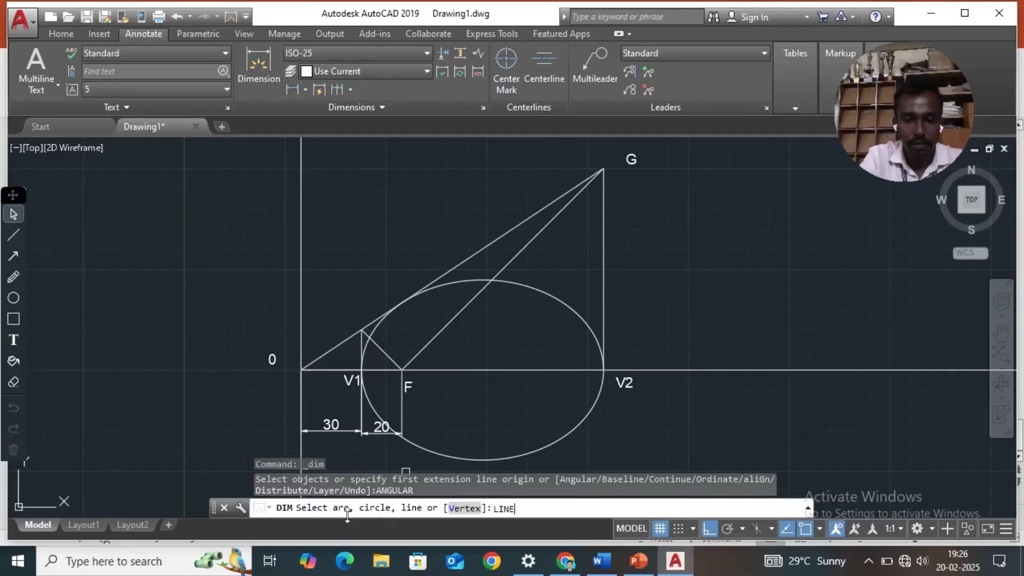
key(Return)
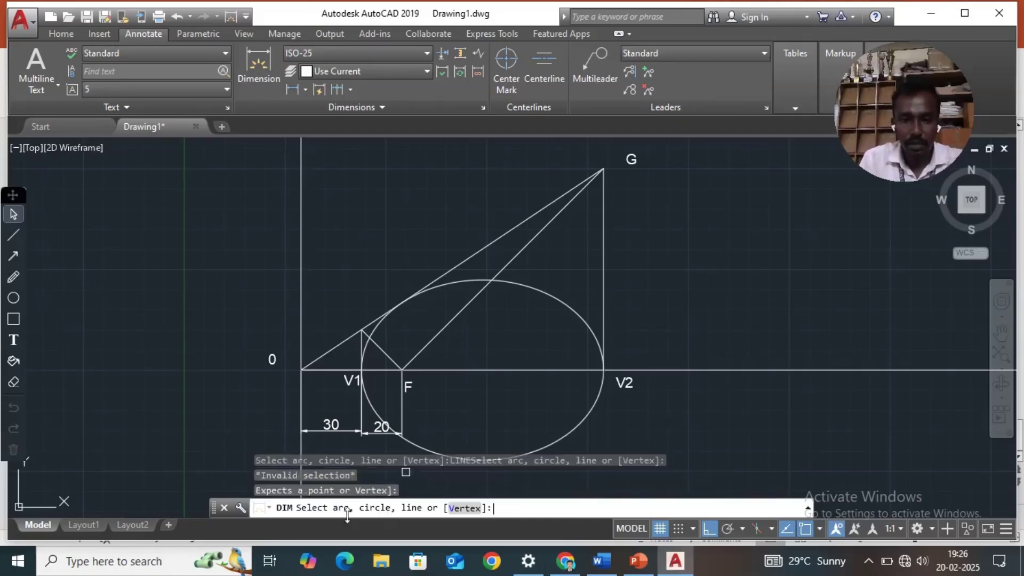
click(419, 352)
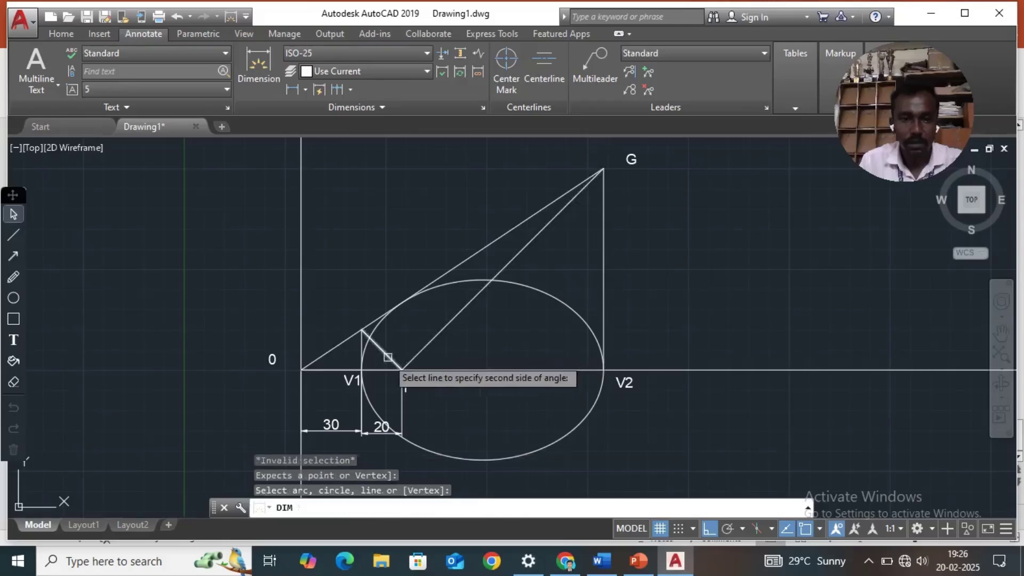
click(389, 356)
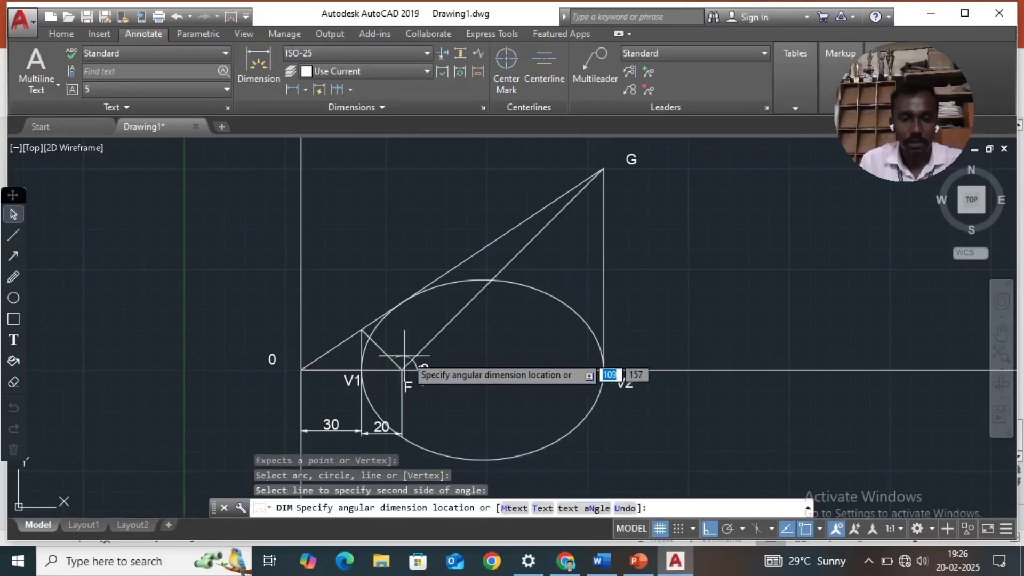
click(418, 337)
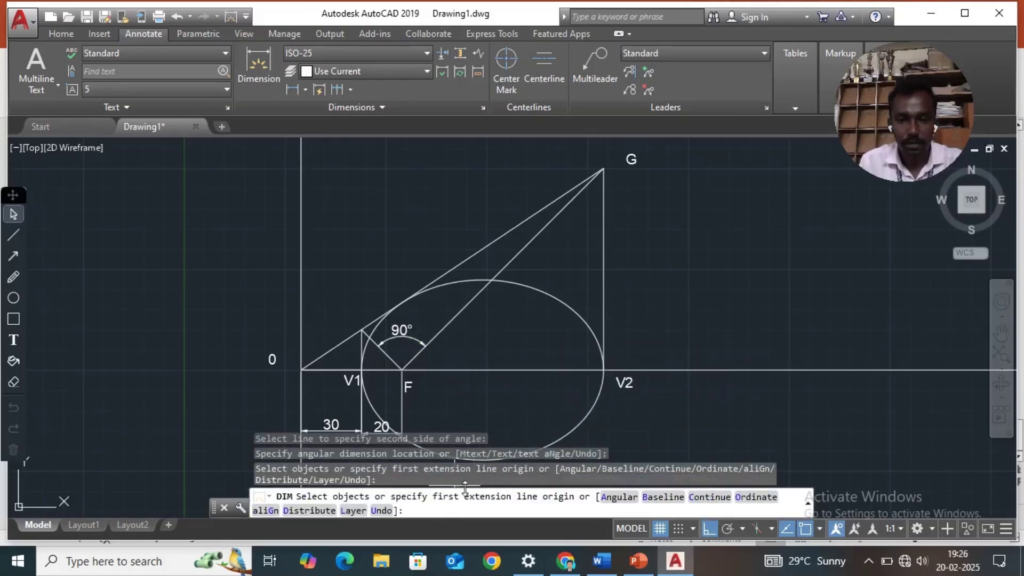
key(Return)
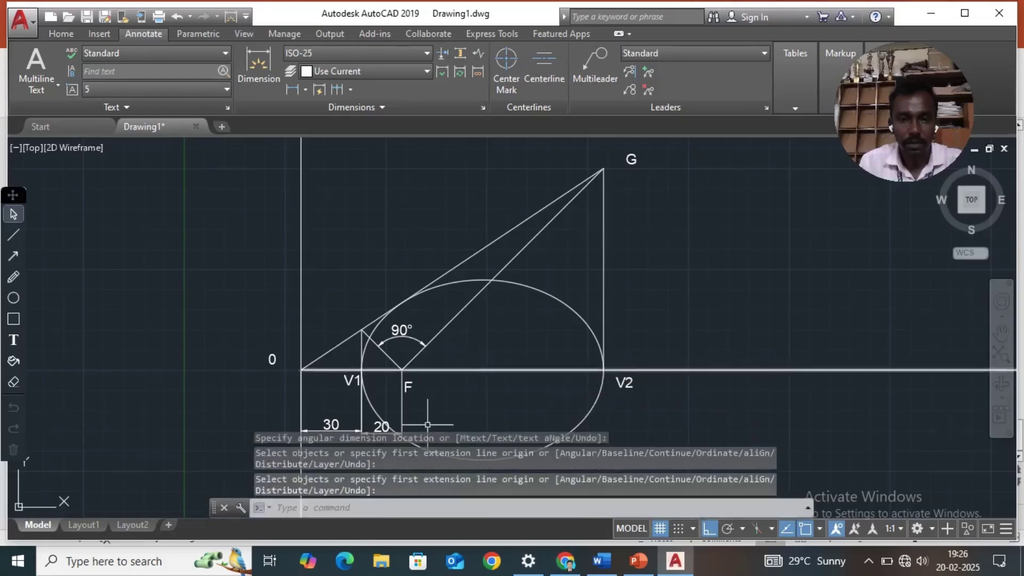
Dimension the 45° angle between the horizontal axis and line F–G
click(250, 77)
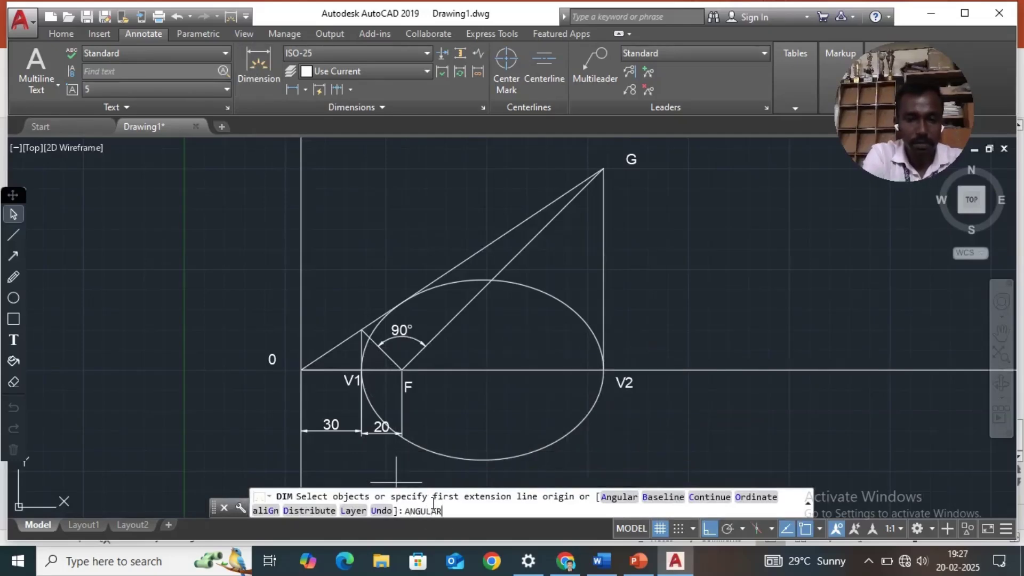
text(ANGULAR)
key(Return)
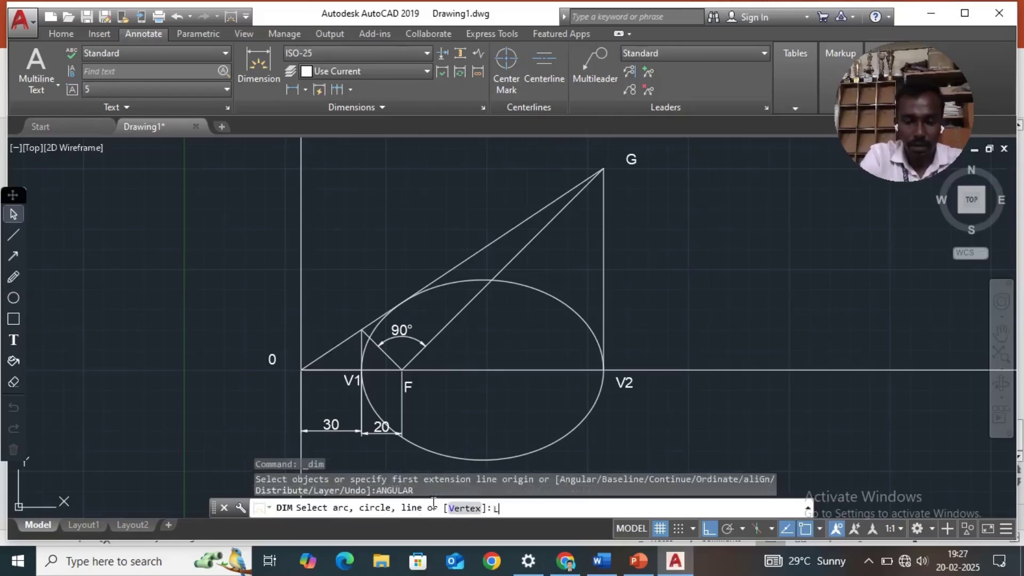
key(Return)
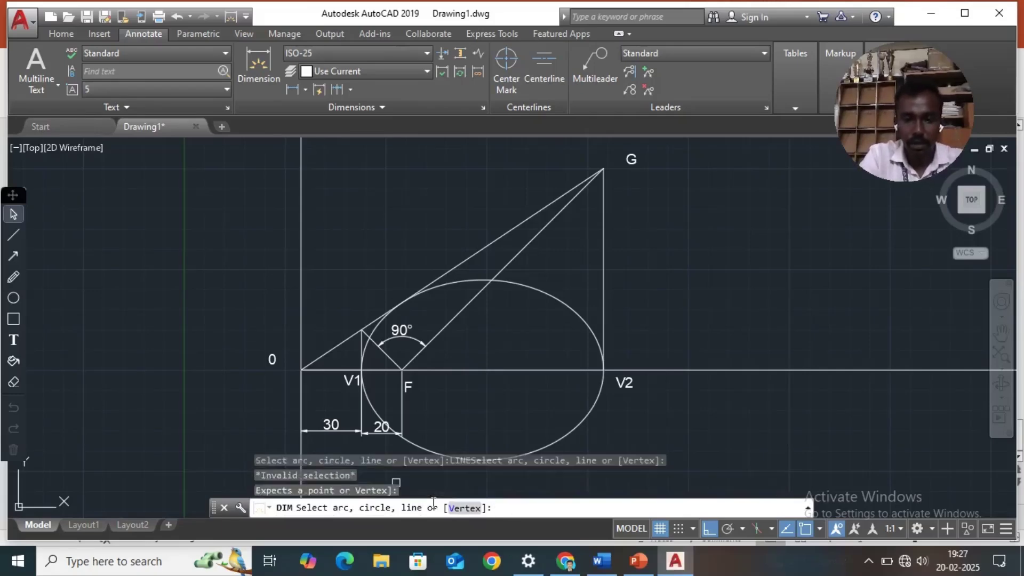
click(453, 367)
click(444, 327)
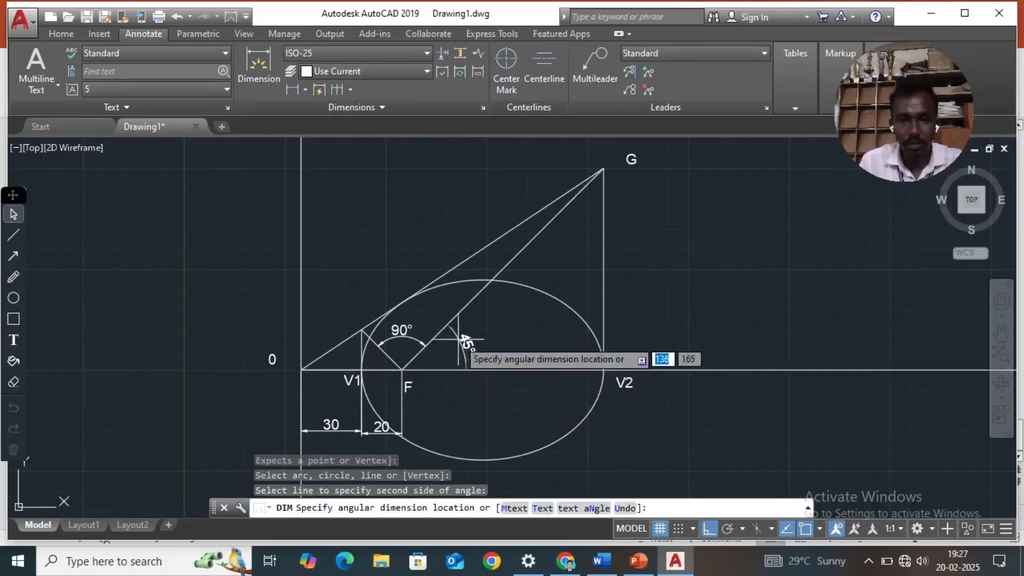
click(459, 344)
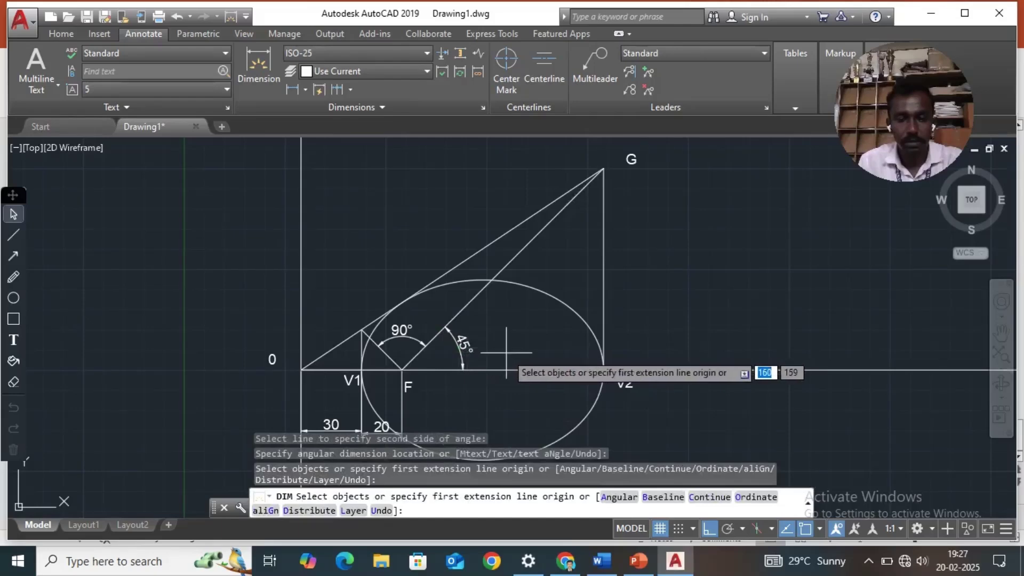
key(Return)
key(Escape)
key(Escape)
key(Escape)
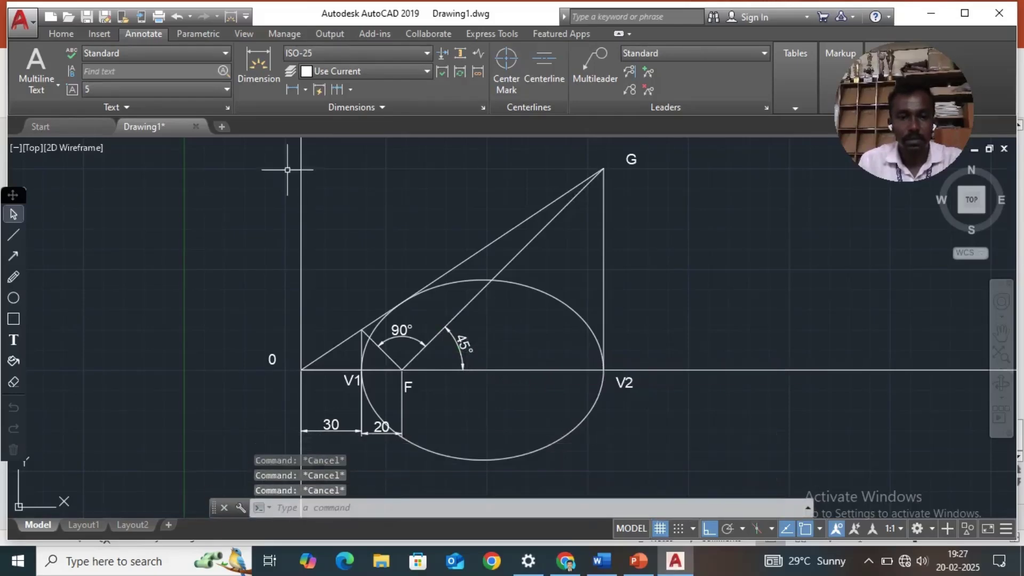
Write the note 'All Dimensions are in mm' right of V2 in 5-unit unrotated text
click(62, 34)
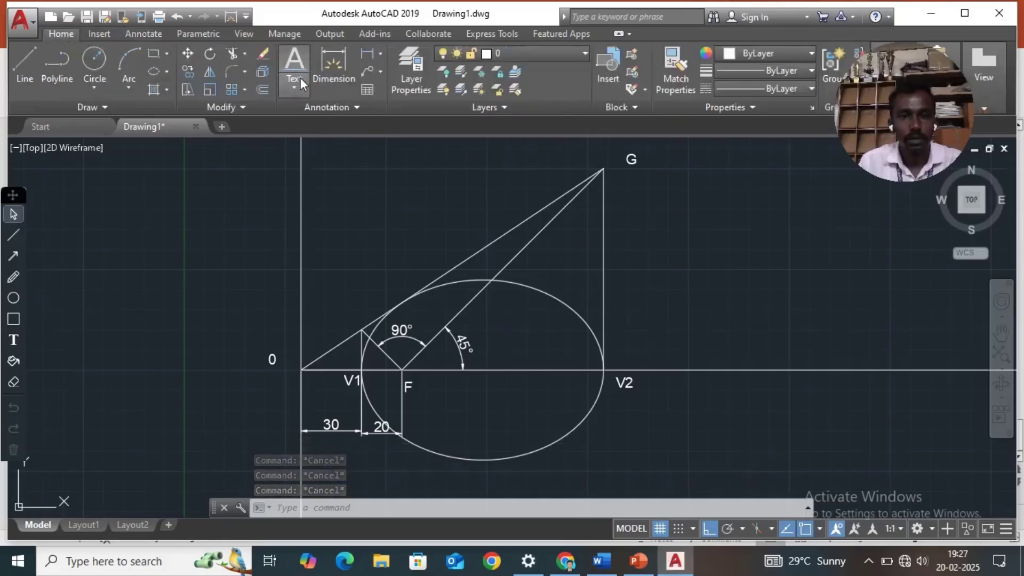
click(301, 63)
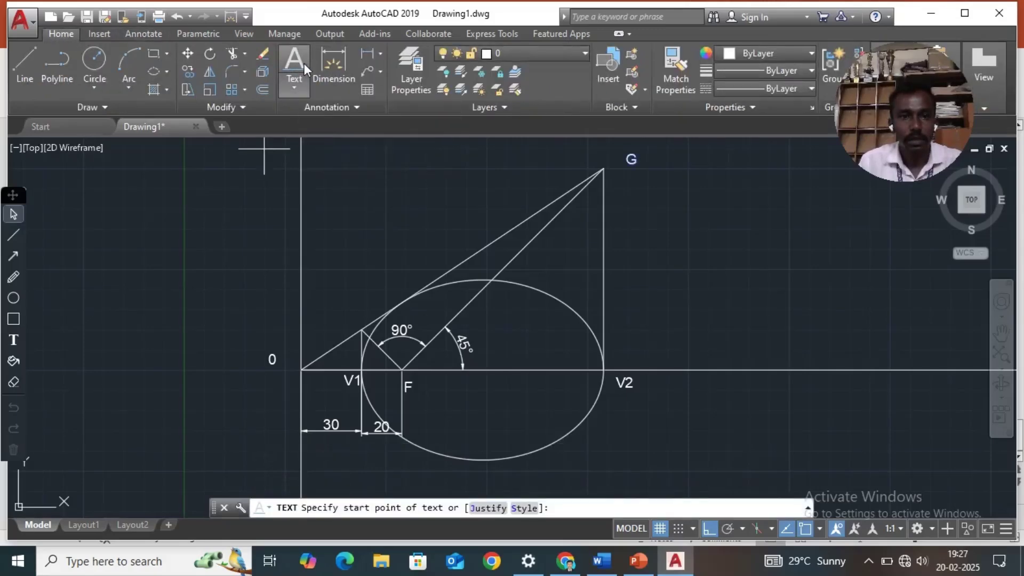
click(298, 85)
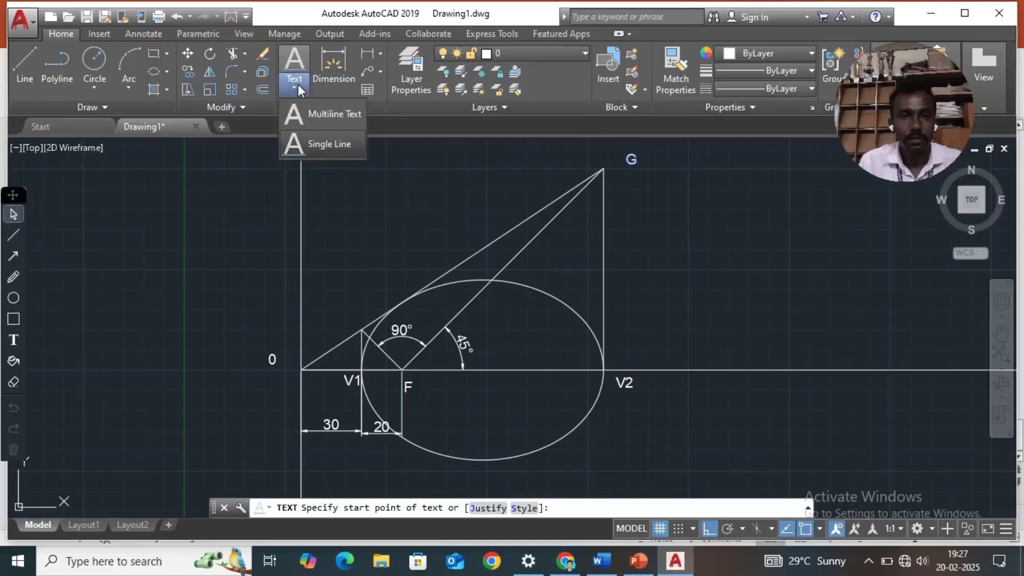
click(315, 147)
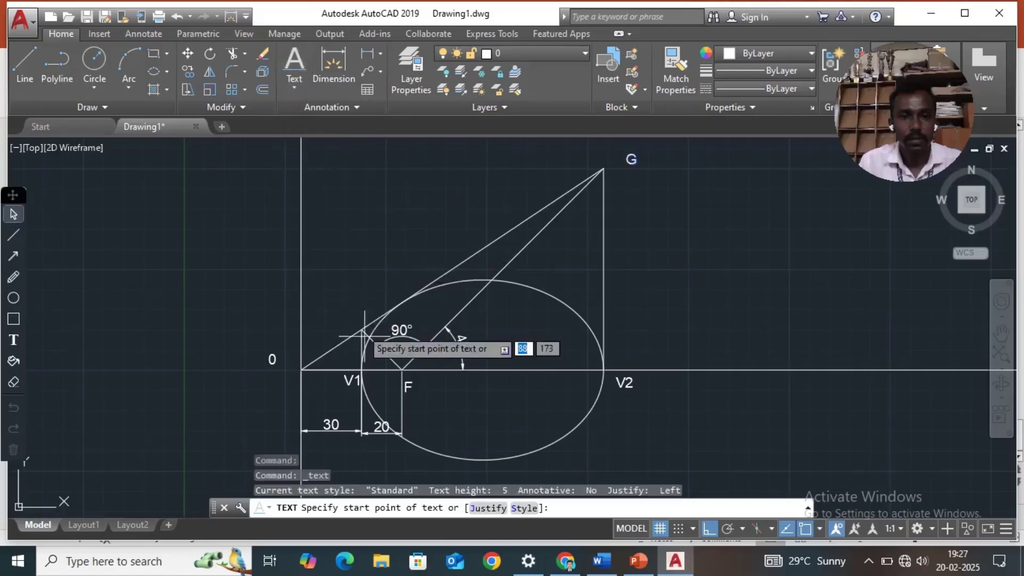
click(664, 427)
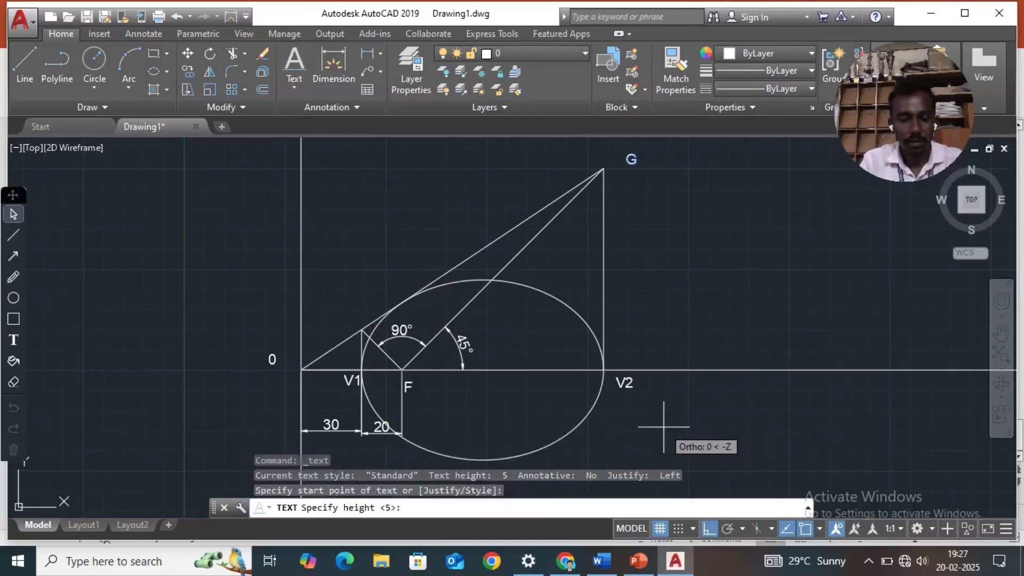
text(AL)
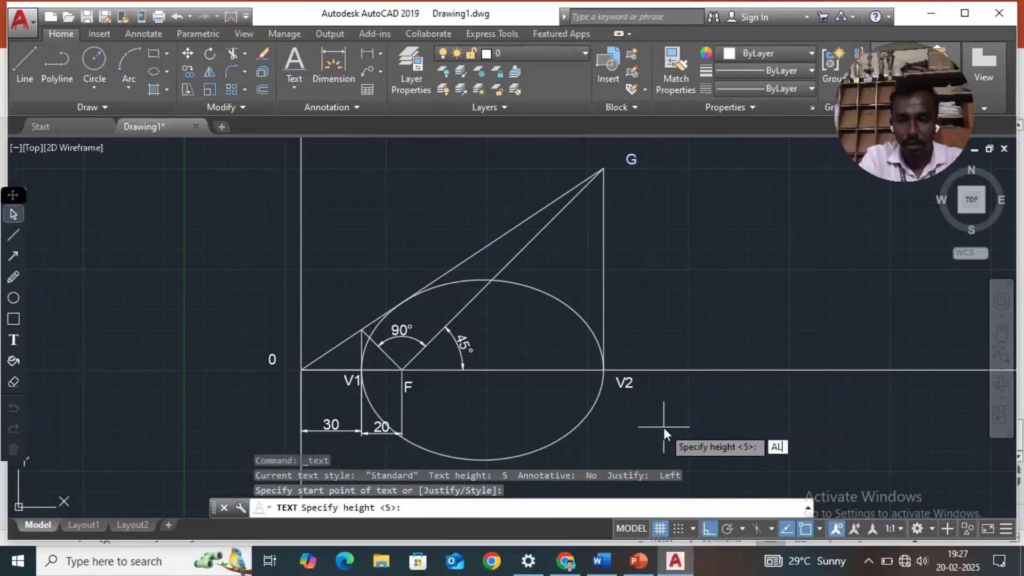
key(BackSpace)
key(BackSpace)
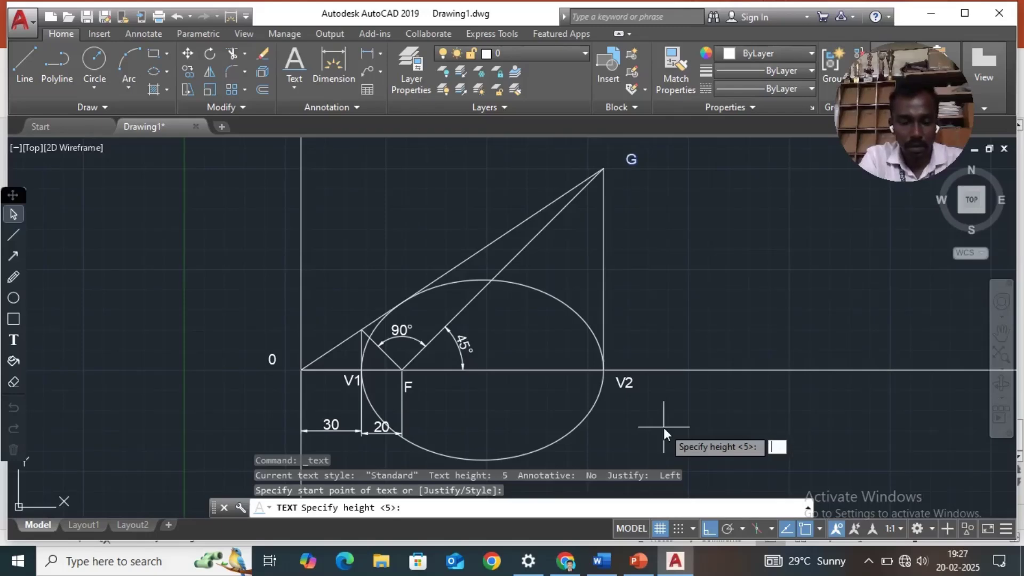
text(5)
key(Return)
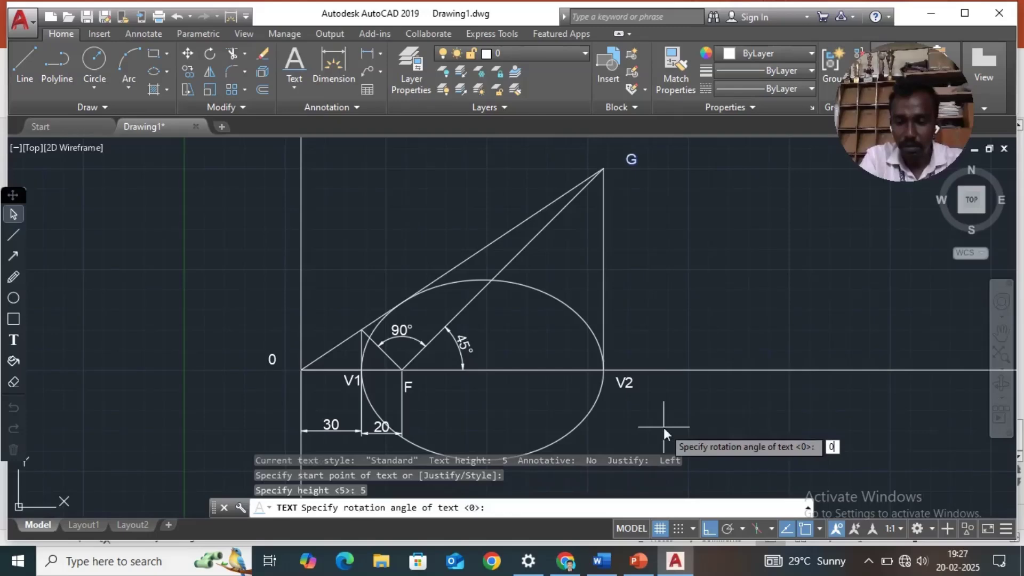
key(Return)
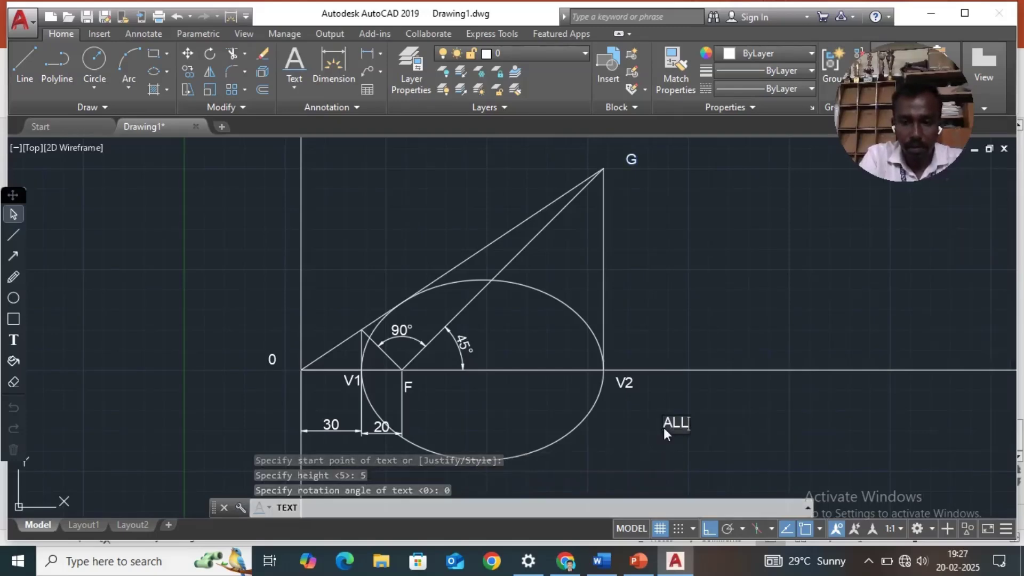
text(ll)
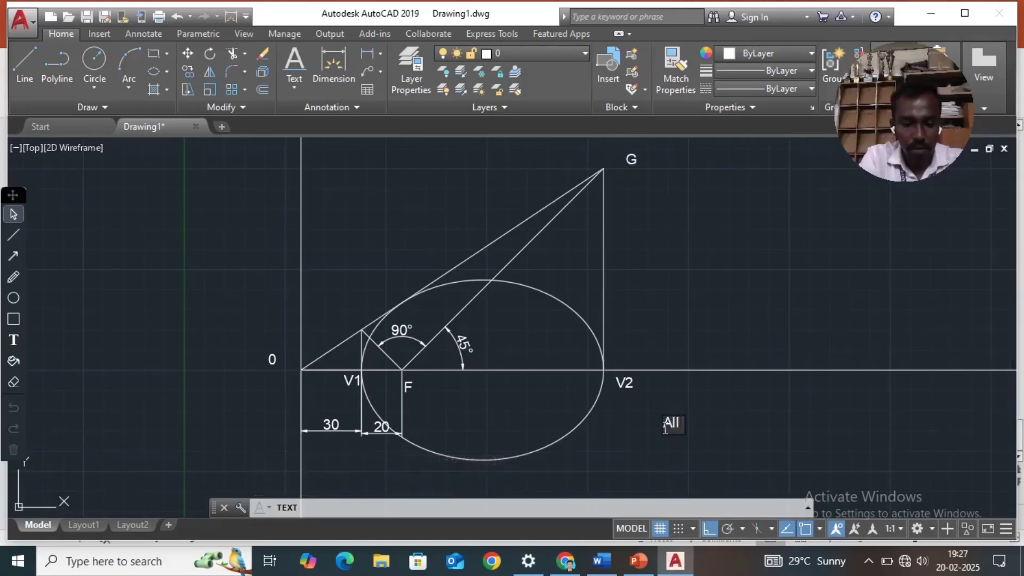
text( Dimensions are)
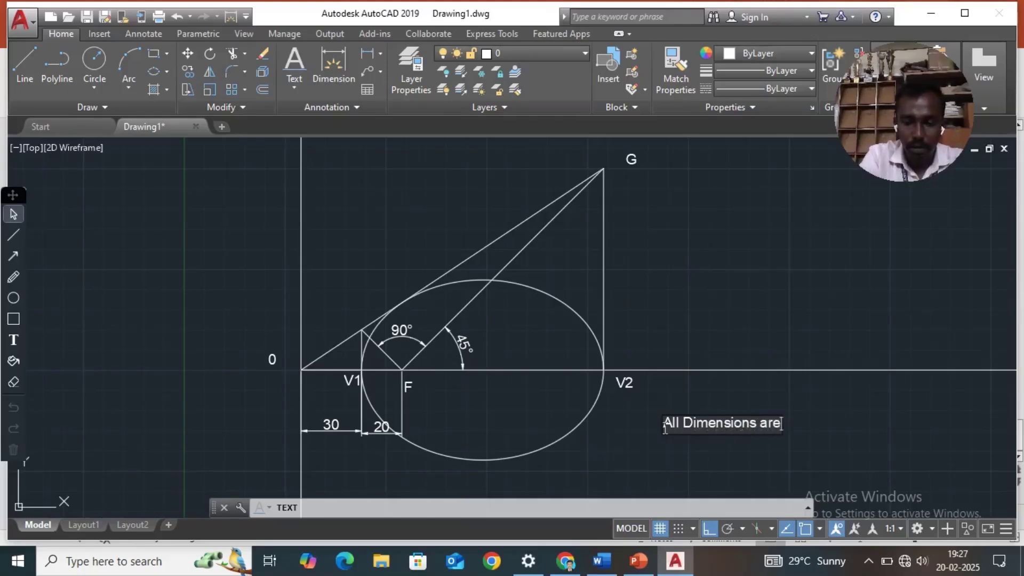
text(mm)
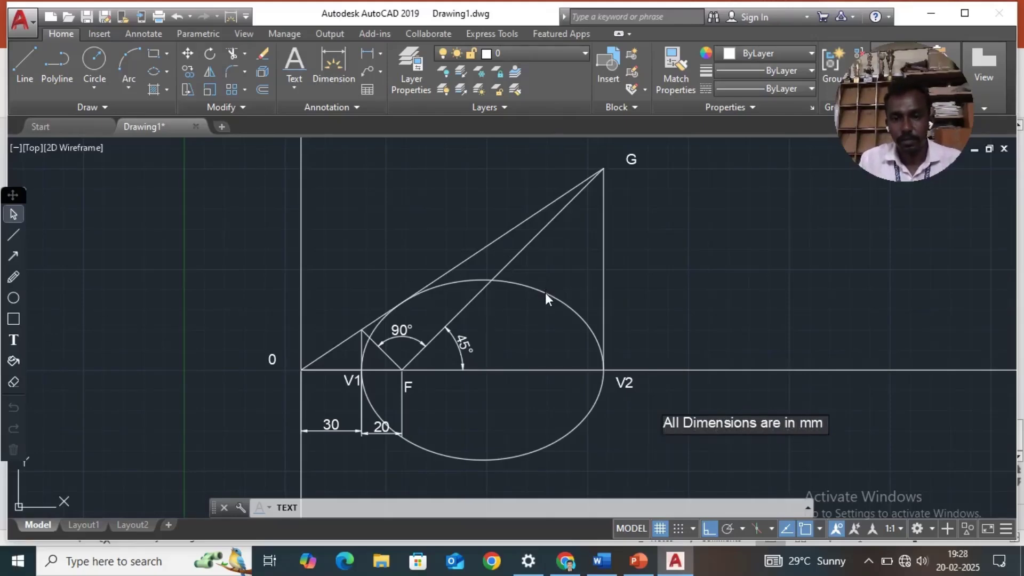
key(Escape)
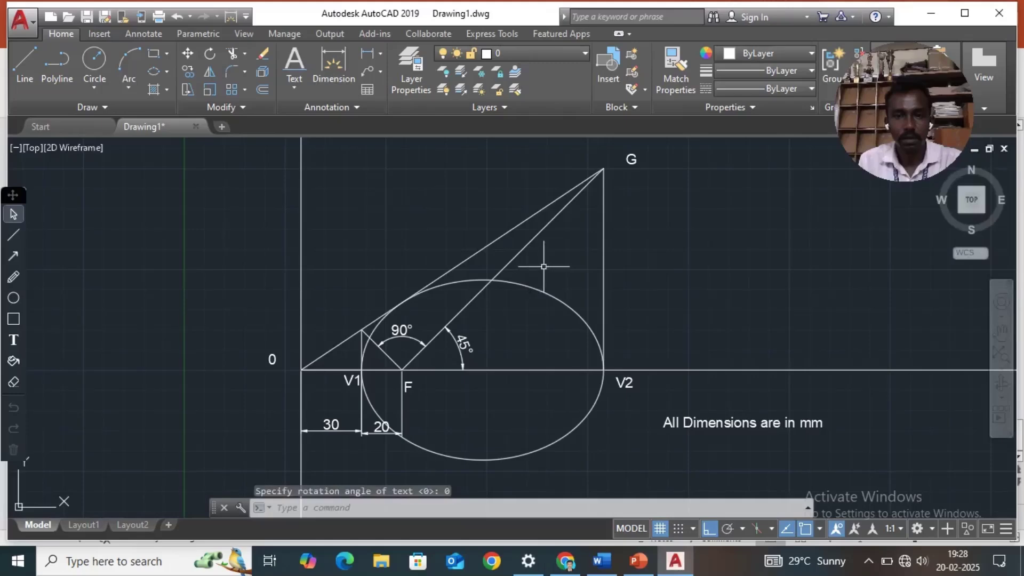
In Lineweight Settings, turn on Display Lineweight and choose 0.35 mm
click(528, 284)
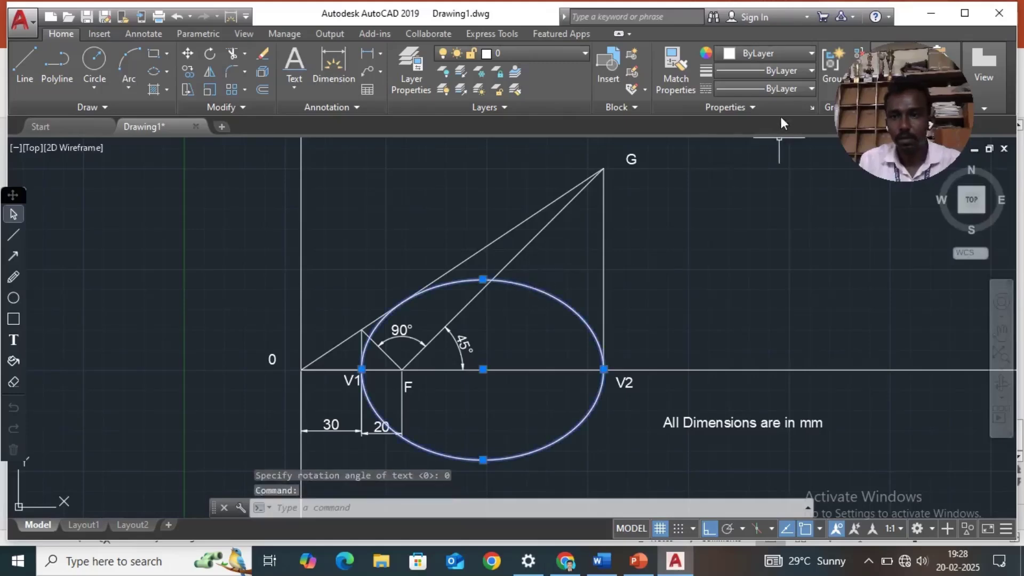
click(812, 70)
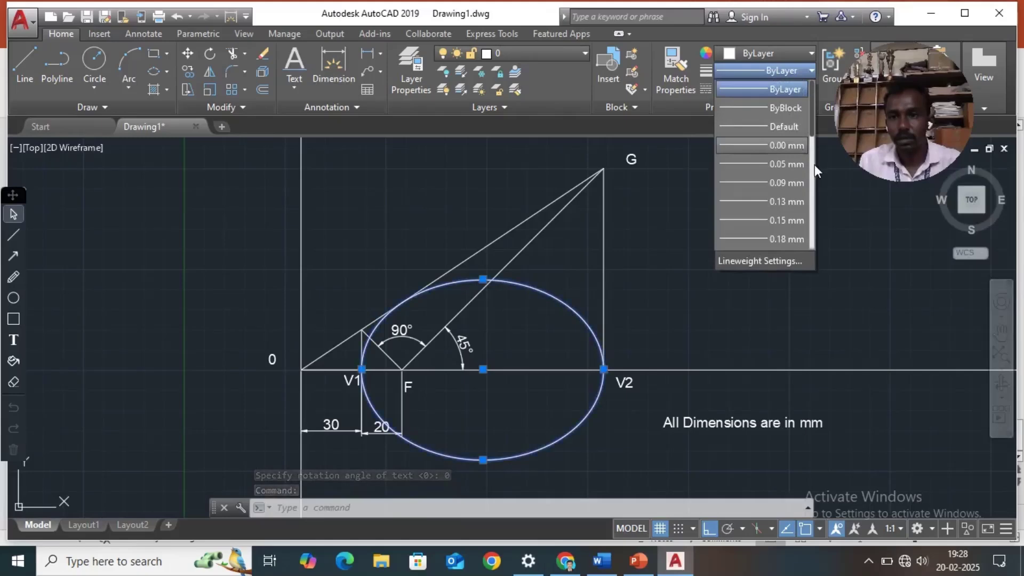
click(812, 165)
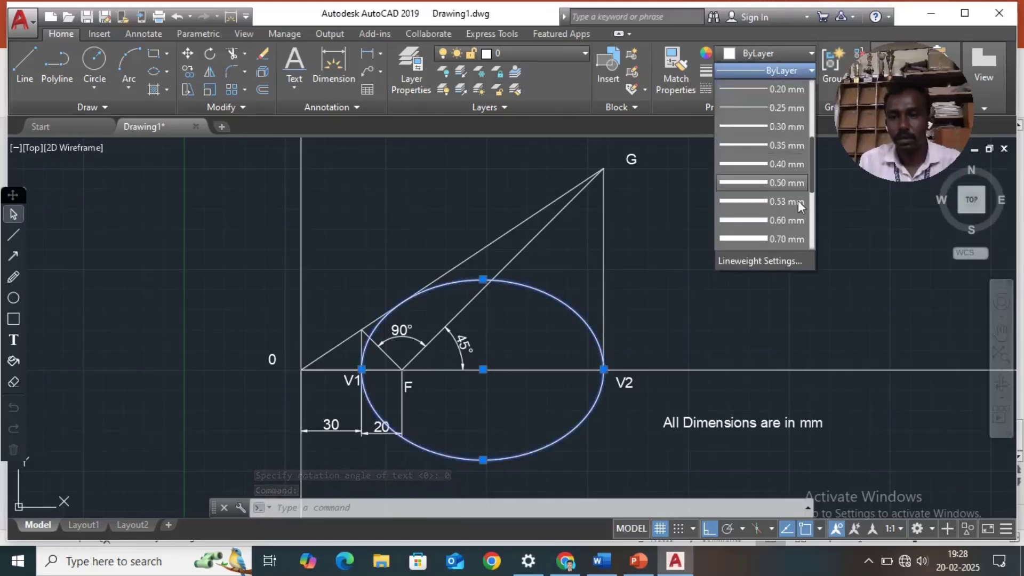
click(772, 263)
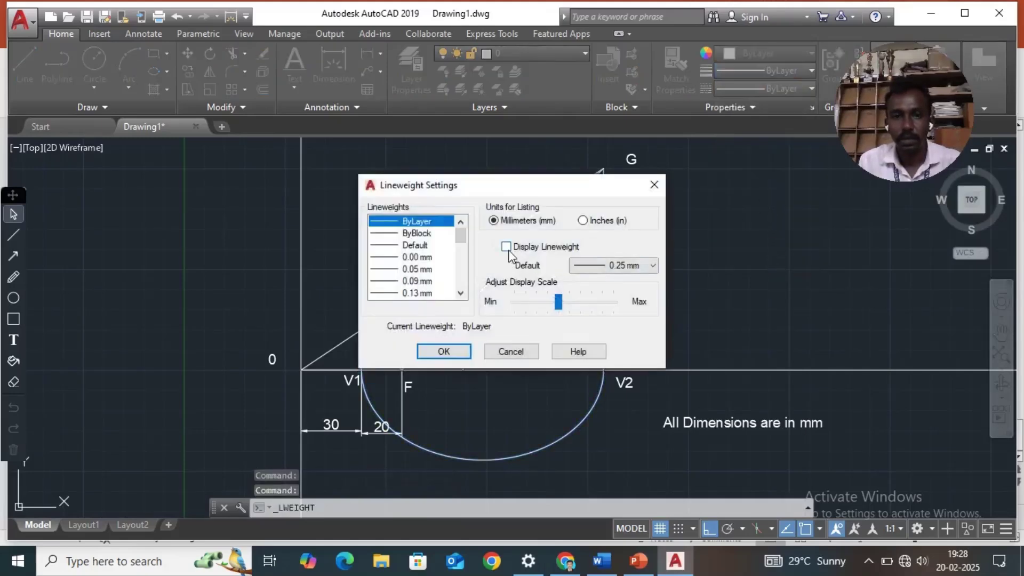
click(509, 247)
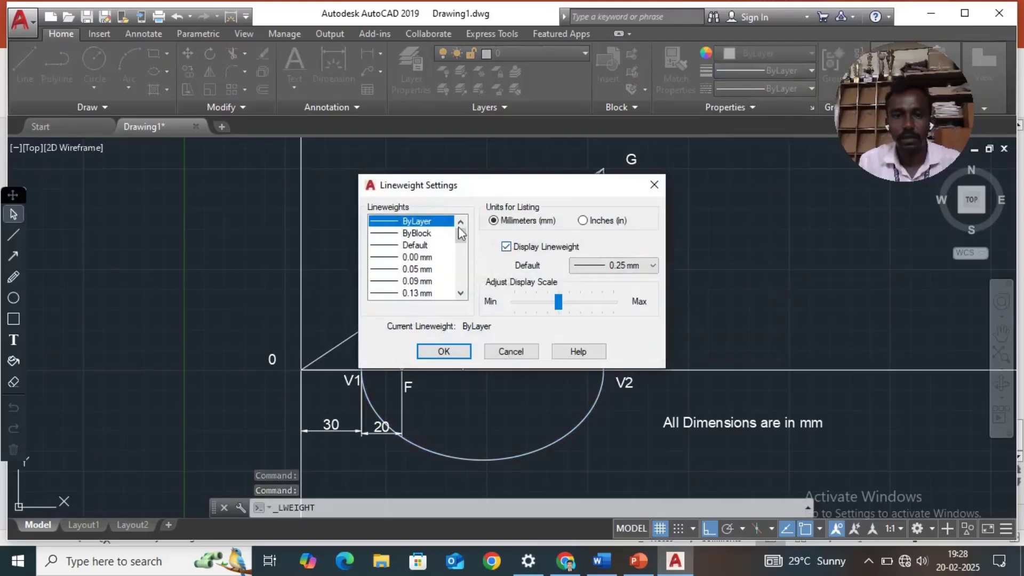
drag(460, 243, 460, 269)
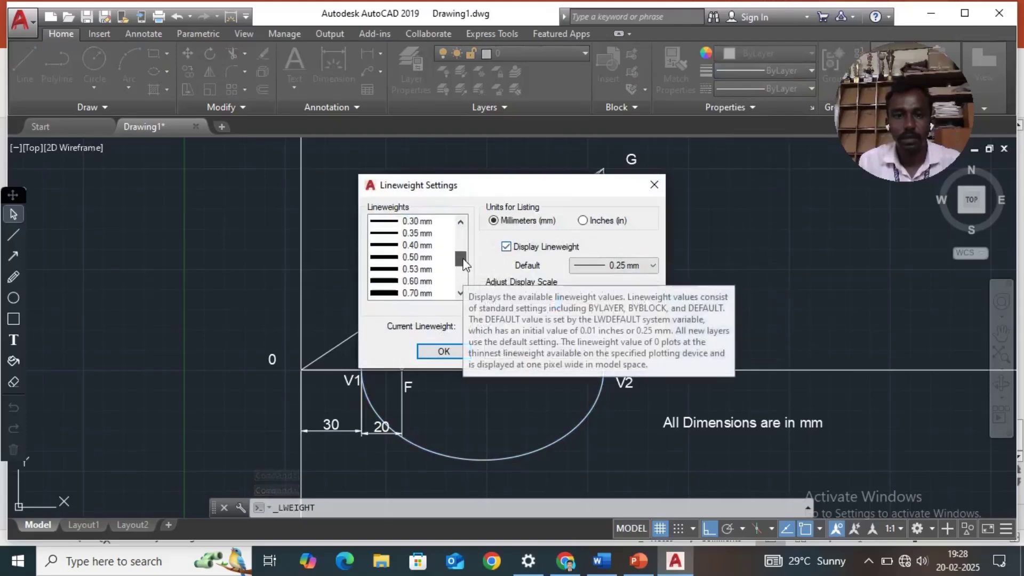
click(421, 235)
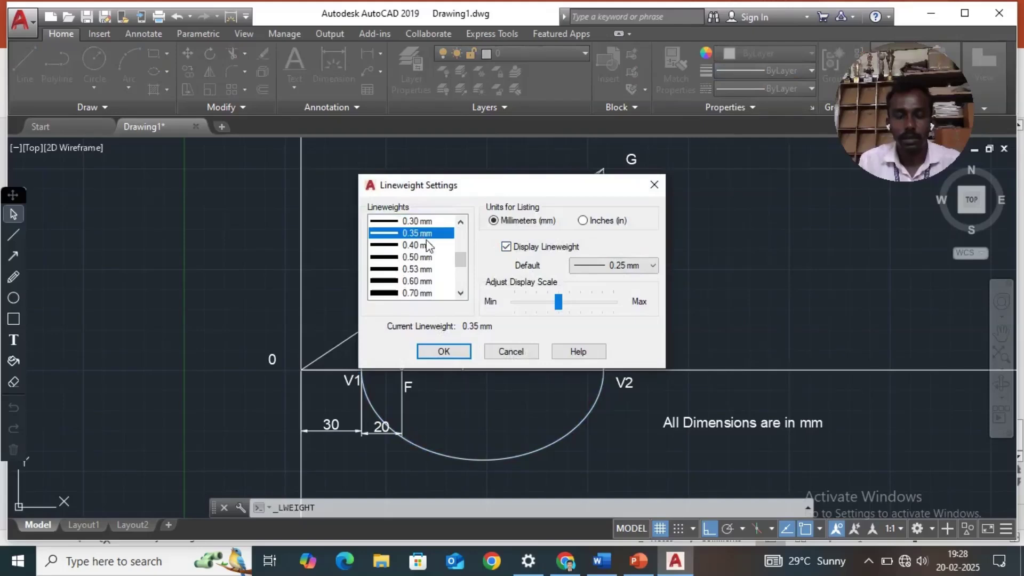
click(446, 352)
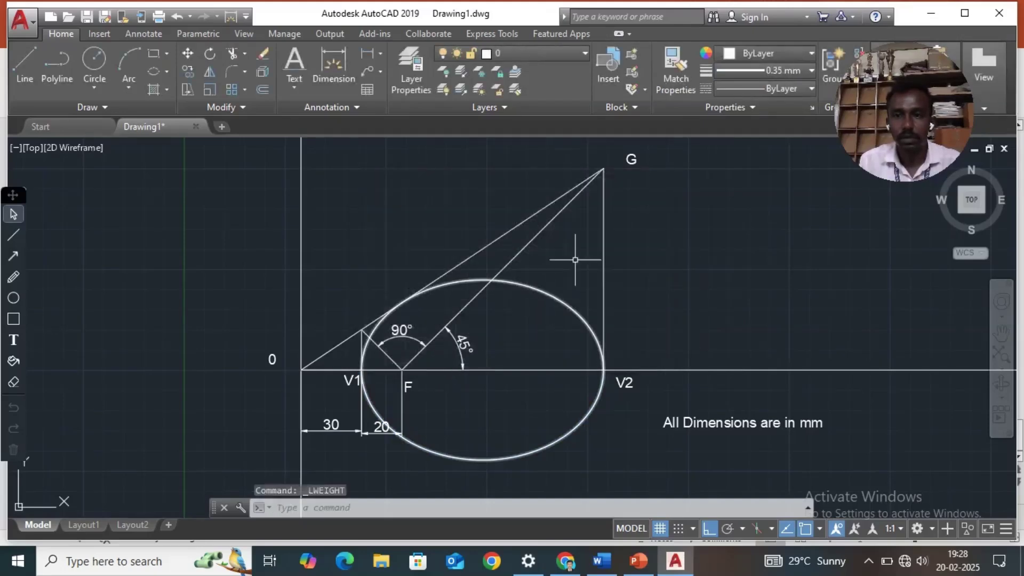
Apply a 0.35 mm lineweight to the ellipse, then clear the selection
click(545, 293)
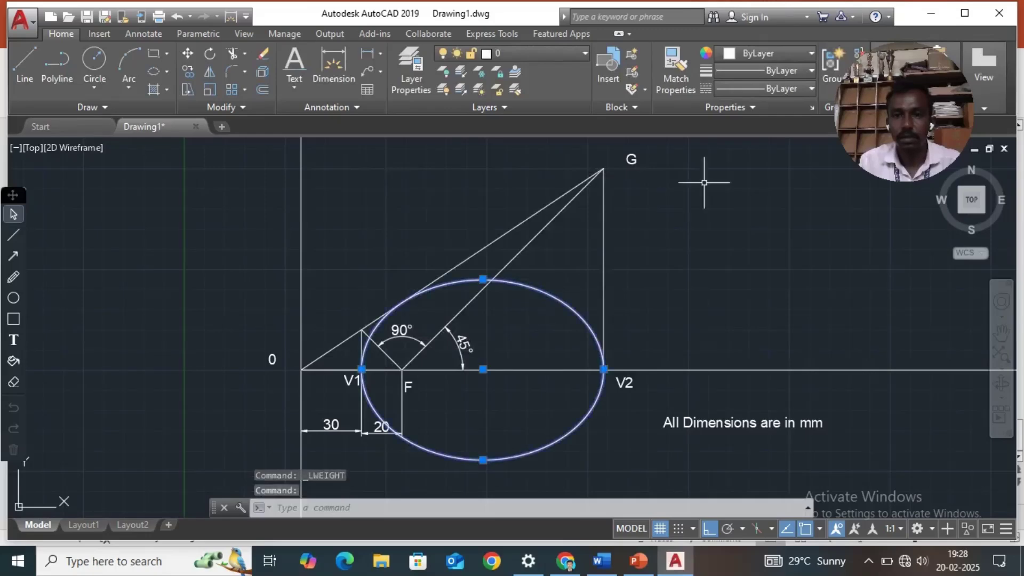
click(811, 71)
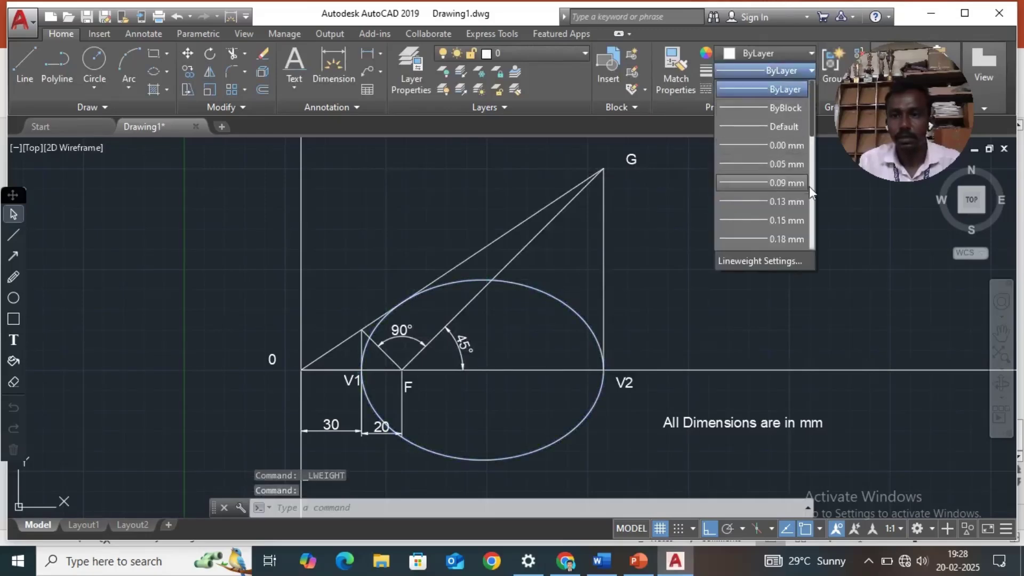
scroll(813, 186, down, 3)
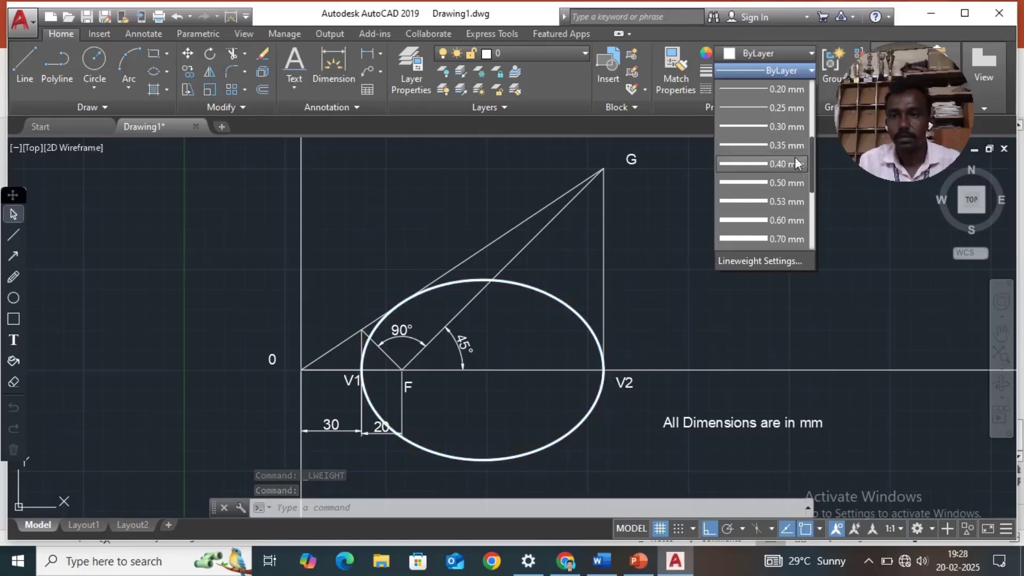
click(785, 145)
click(704, 237)
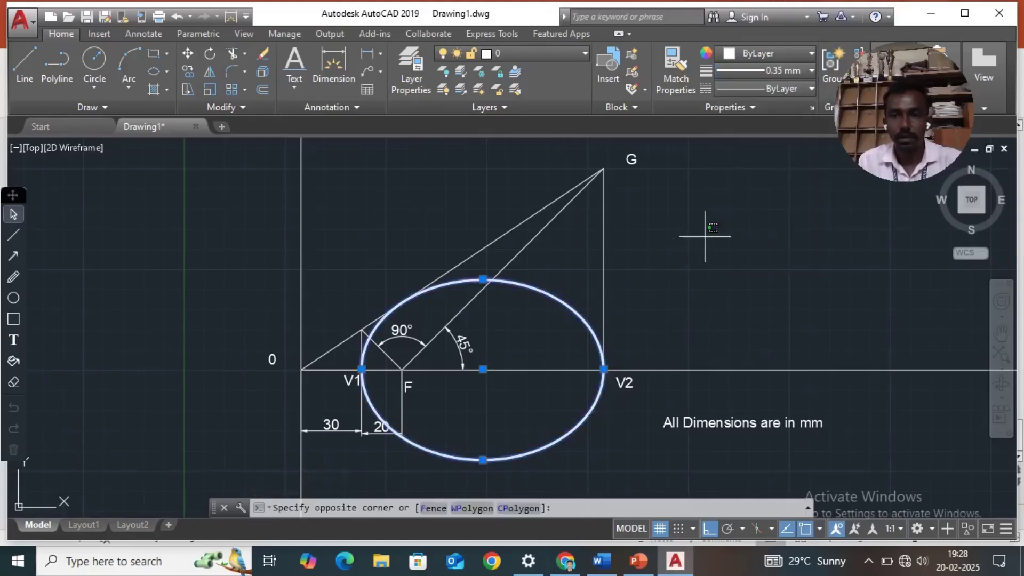
key(Escape)
click(720, 262)
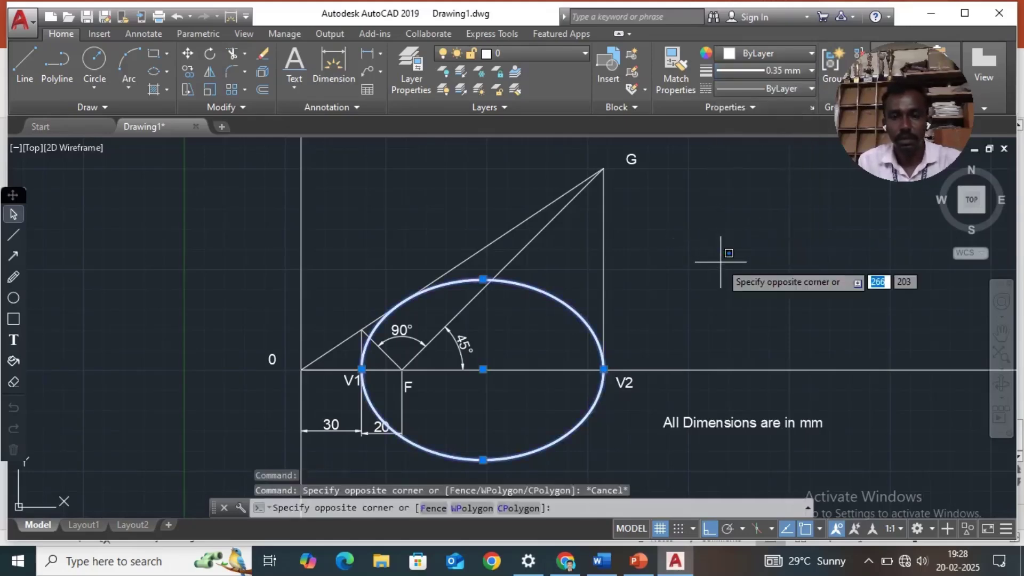
key(Escape)
click(682, 330)
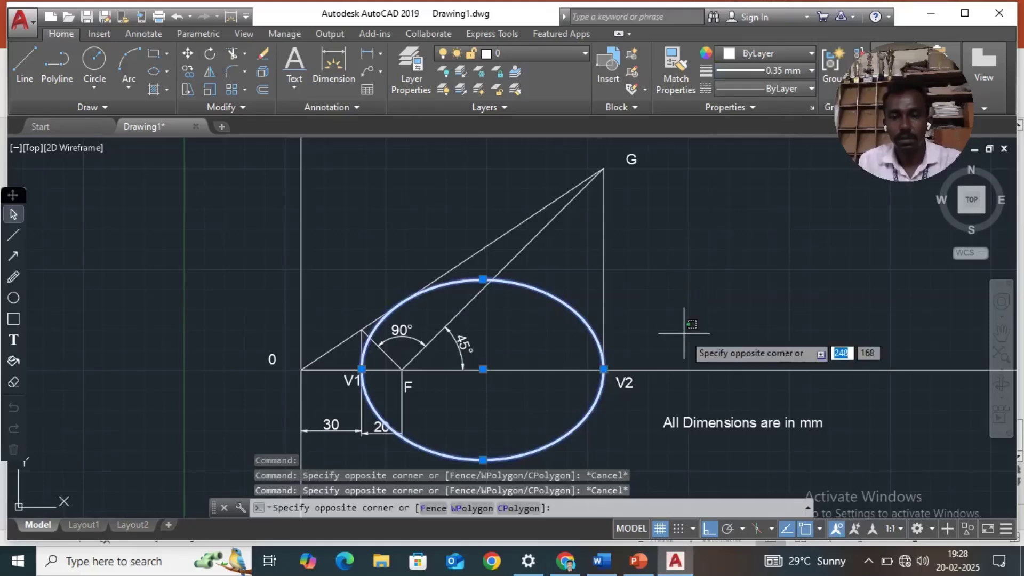
click(683, 324)
key(Escape)
key(Escape)
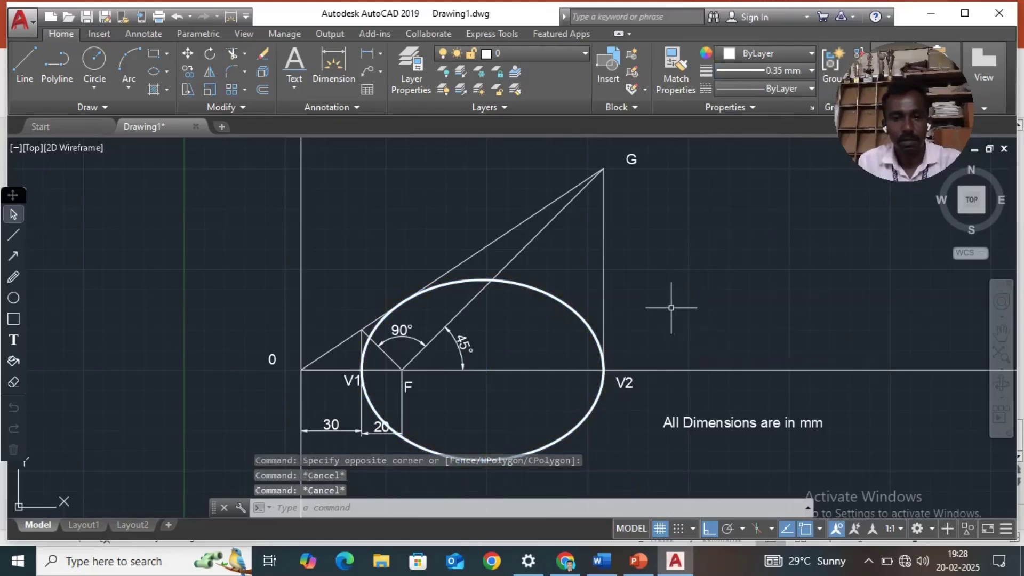
Zoom All (Z, A) to show the entire drawing
scroll(272, 203, down, 2)
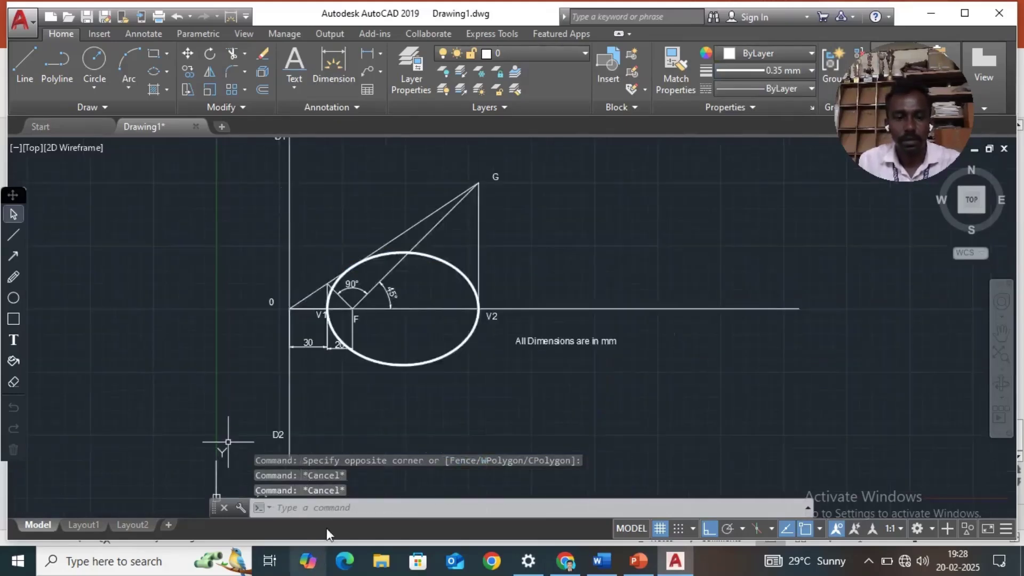
click(336, 509)
text(z)
key(Return)
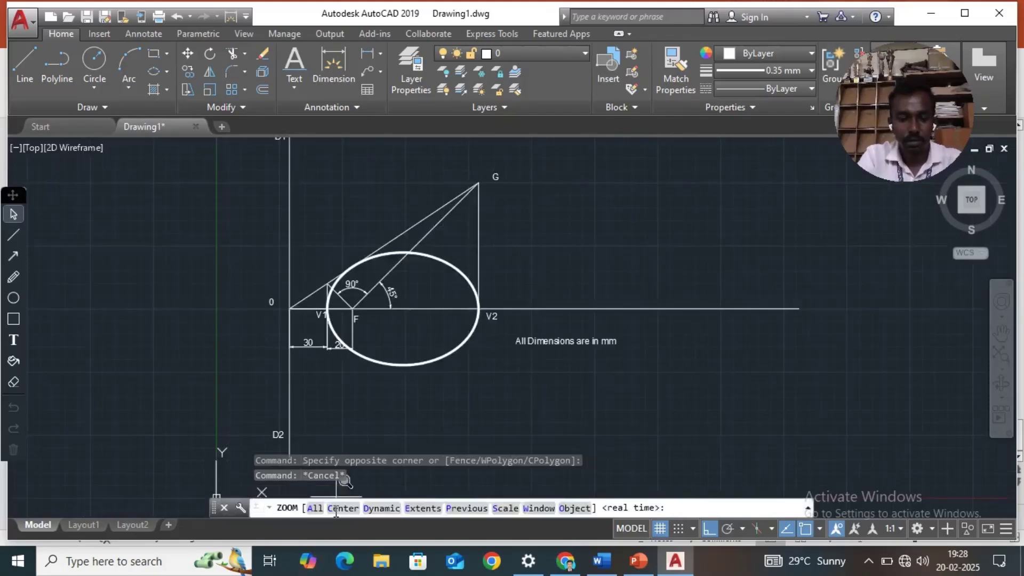
text(a)
key(Return)
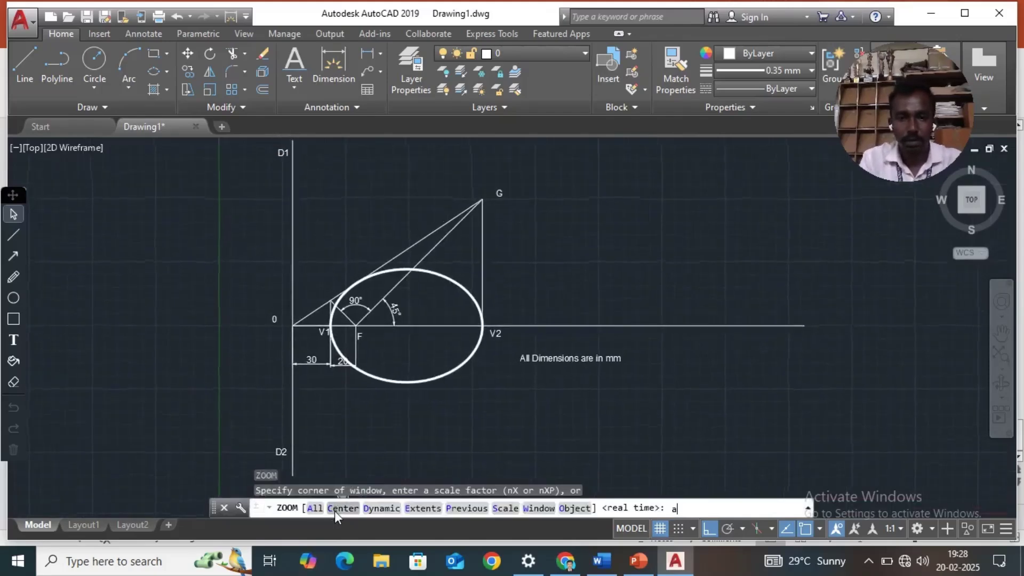